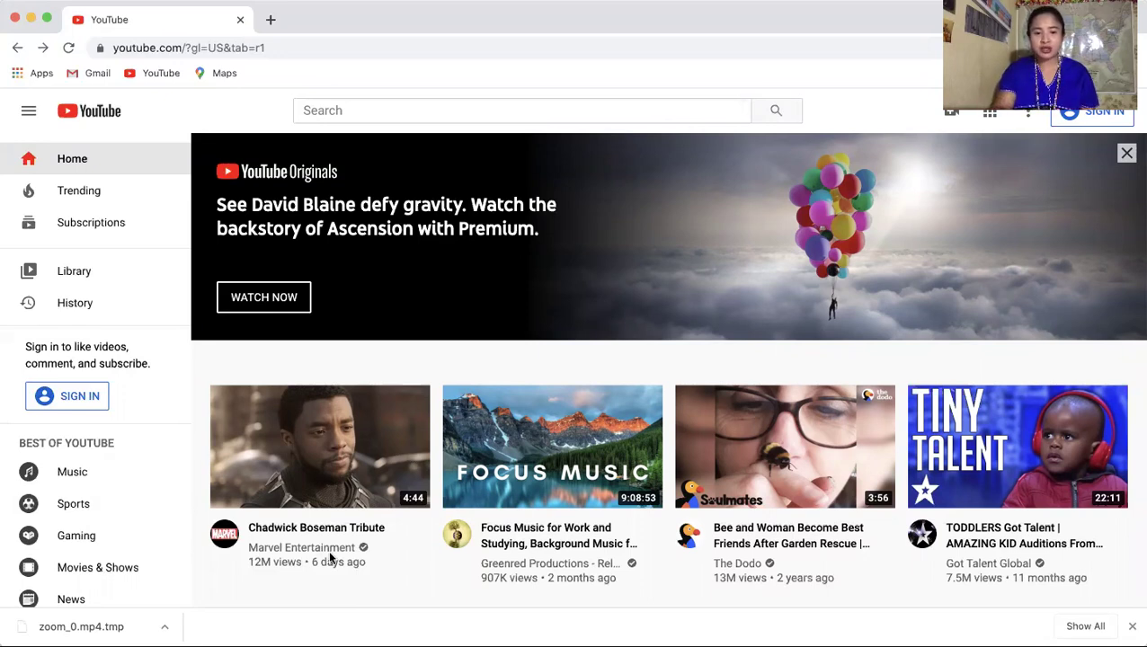
# - Play Marvel Entertainment's Chadwick Boseman Tribute video and mute its sound
pyautogui.scroll(-3, 331, 558)
pyautogui.scroll(3, 328, 531)
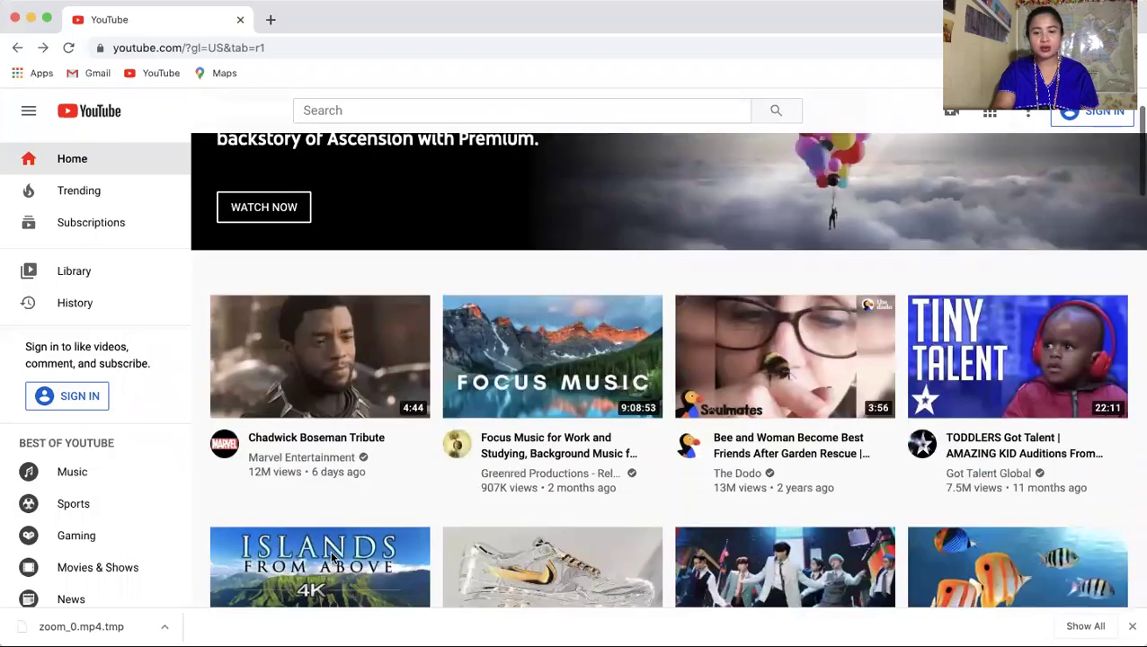
pyautogui.click(333, 478)
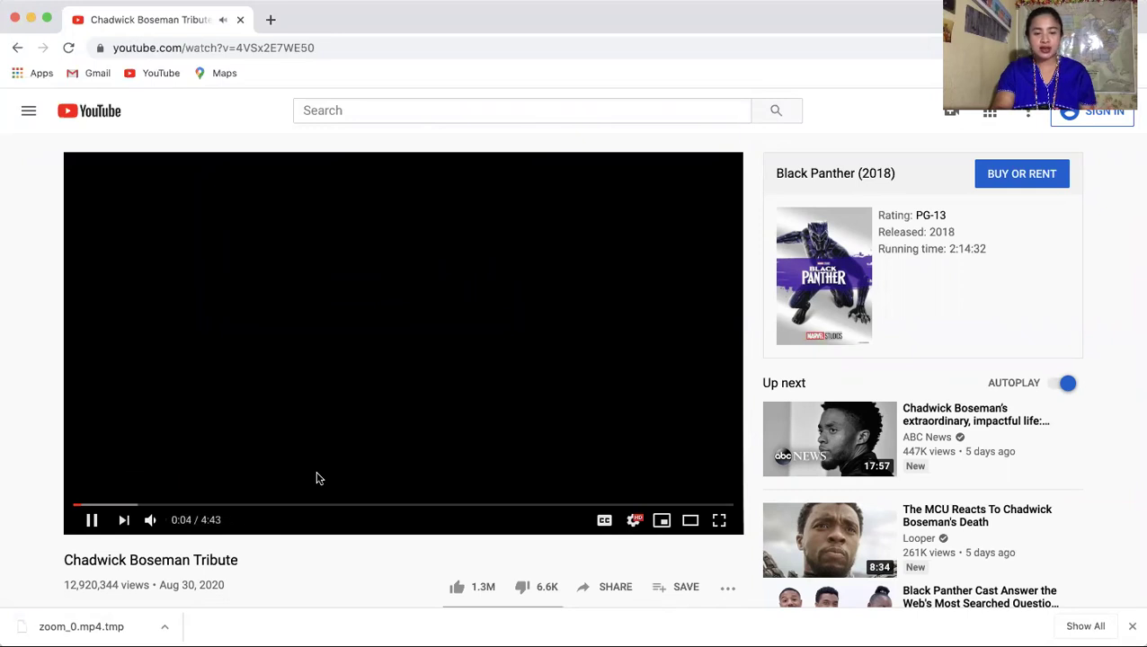
pyautogui.scroll(-1, 314, 476)
pyautogui.click(150, 468)
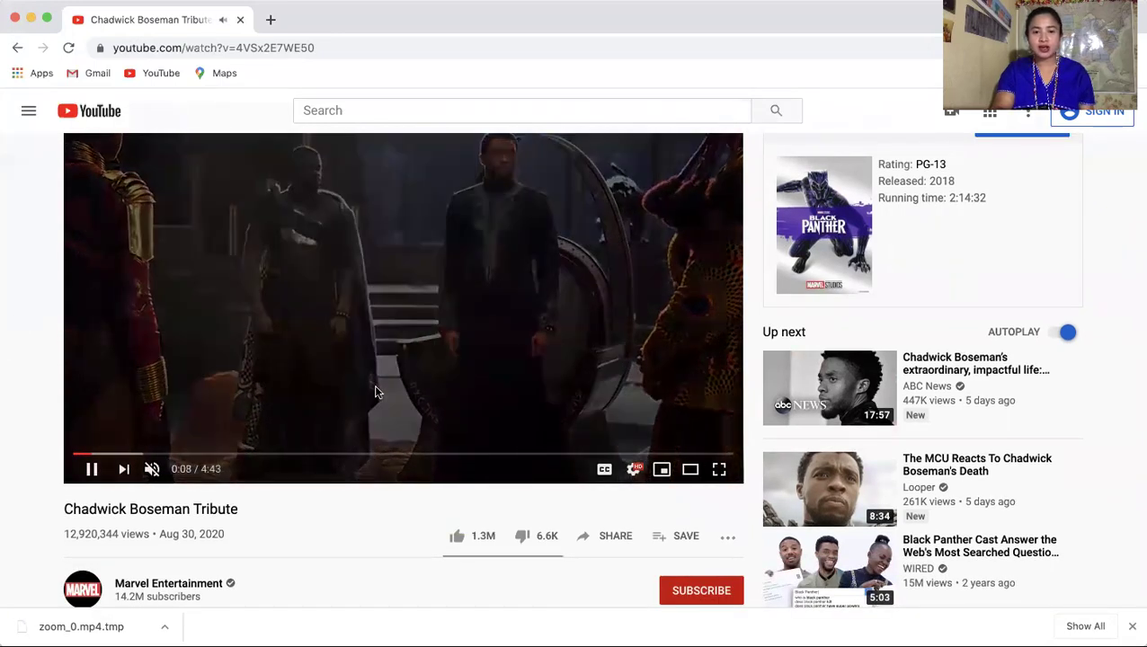
pyautogui.scroll(-1, 374, 385)
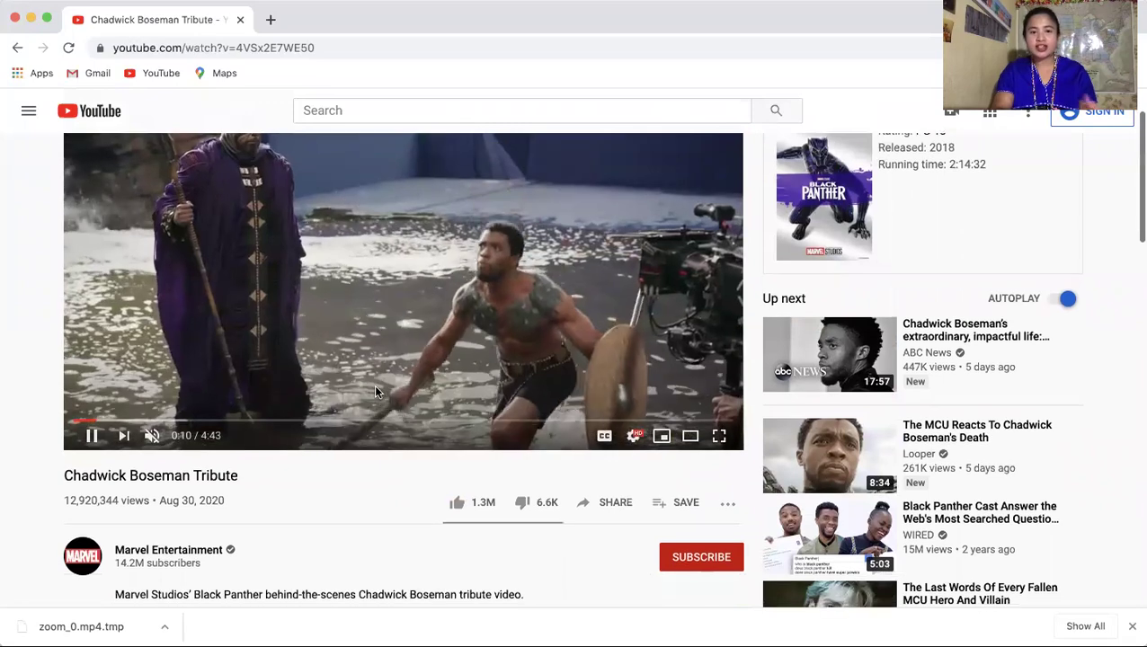
pyautogui.scroll(2, 374, 385)
pyautogui.scroll(-3, 431, 377)
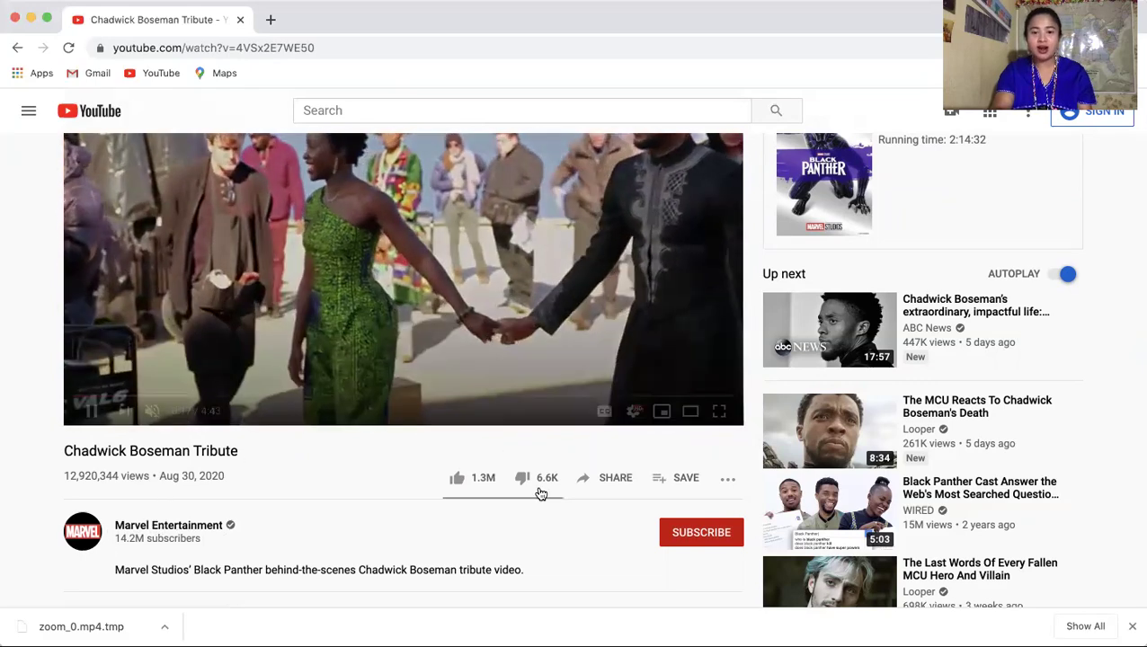
pyautogui.scroll(1, 542, 490)
pyautogui.scroll(2, 496, 430)
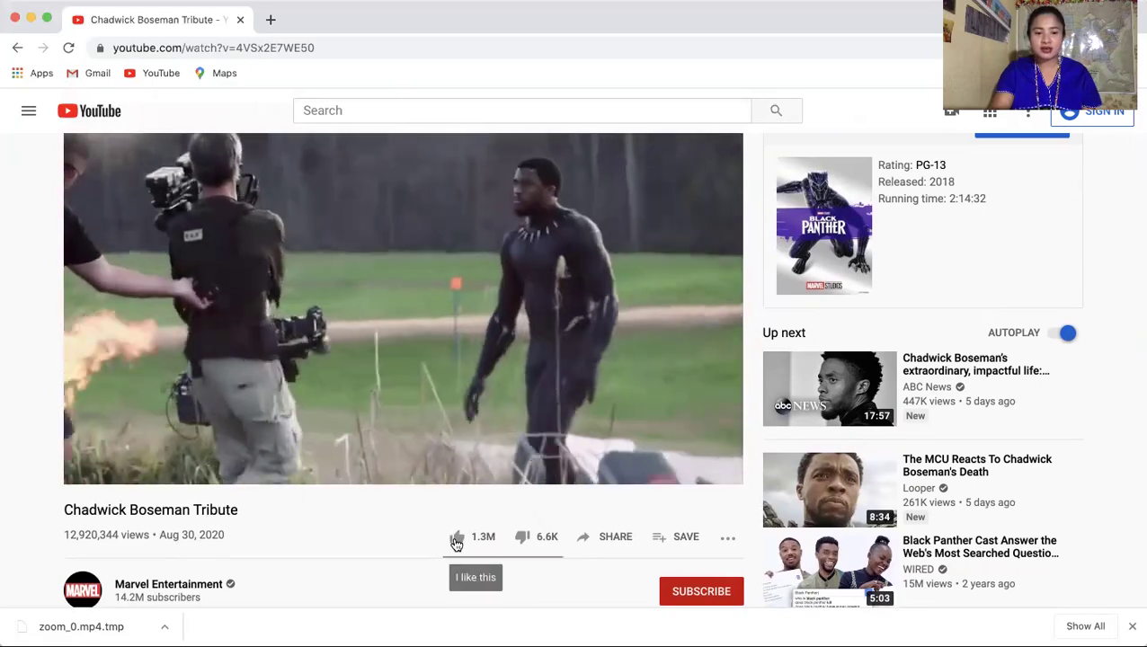
pyautogui.click(456, 539)
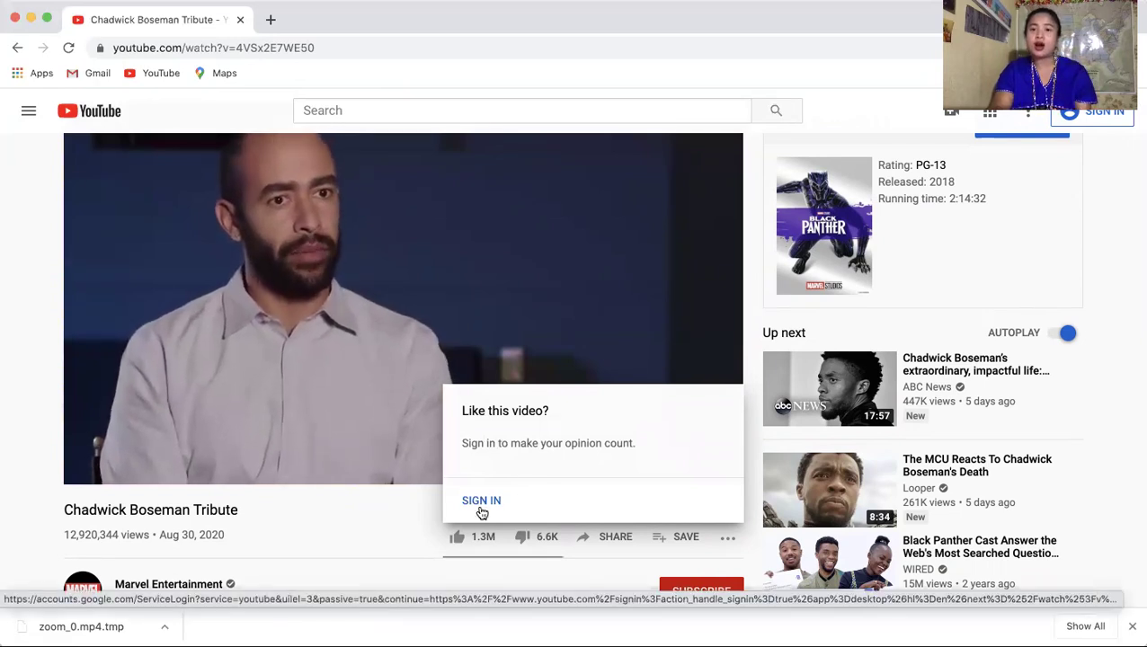
pyautogui.click(422, 539)
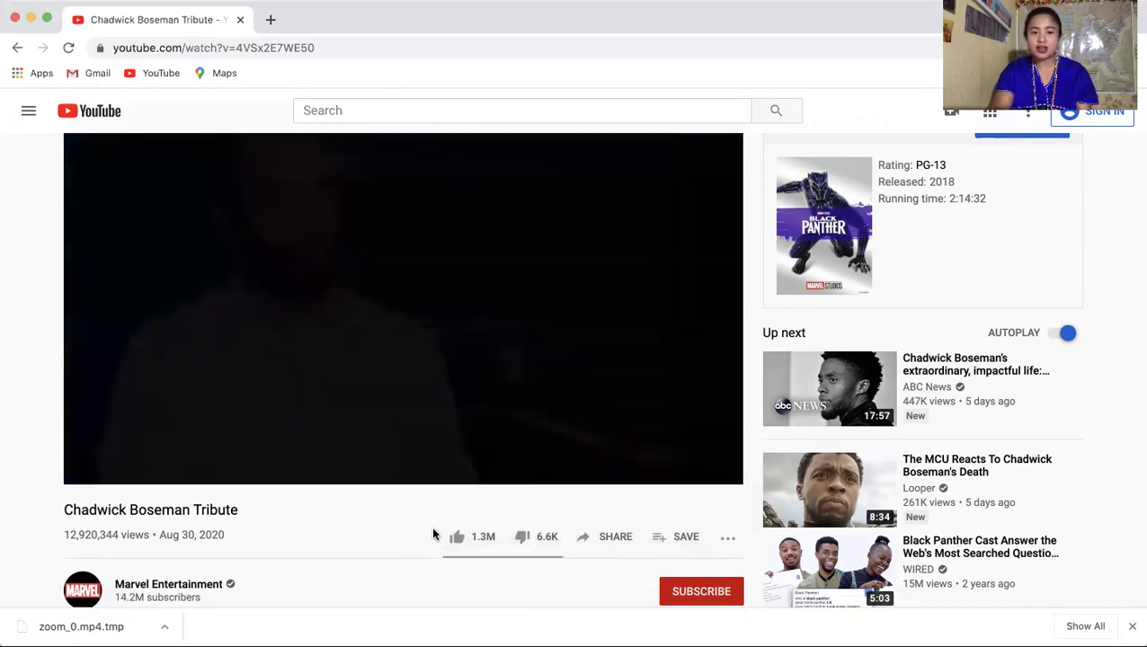
pyautogui.scroll(-1, 565, 508)
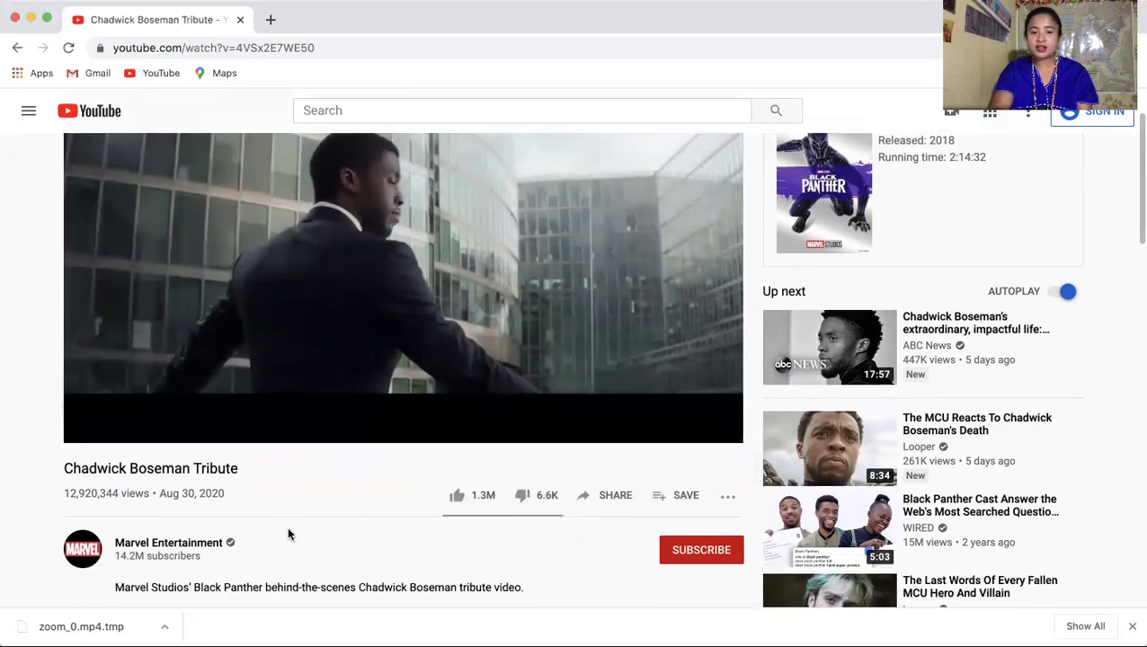
pyautogui.click(455, 495)
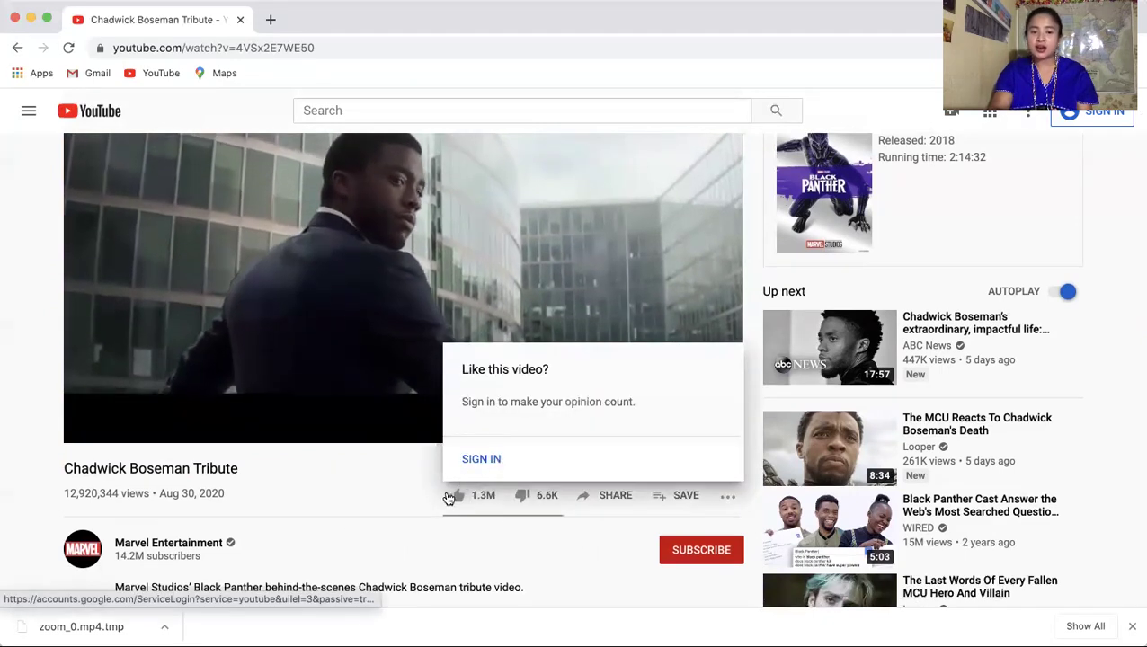
pyautogui.click(425, 499)
pyautogui.click(521, 495)
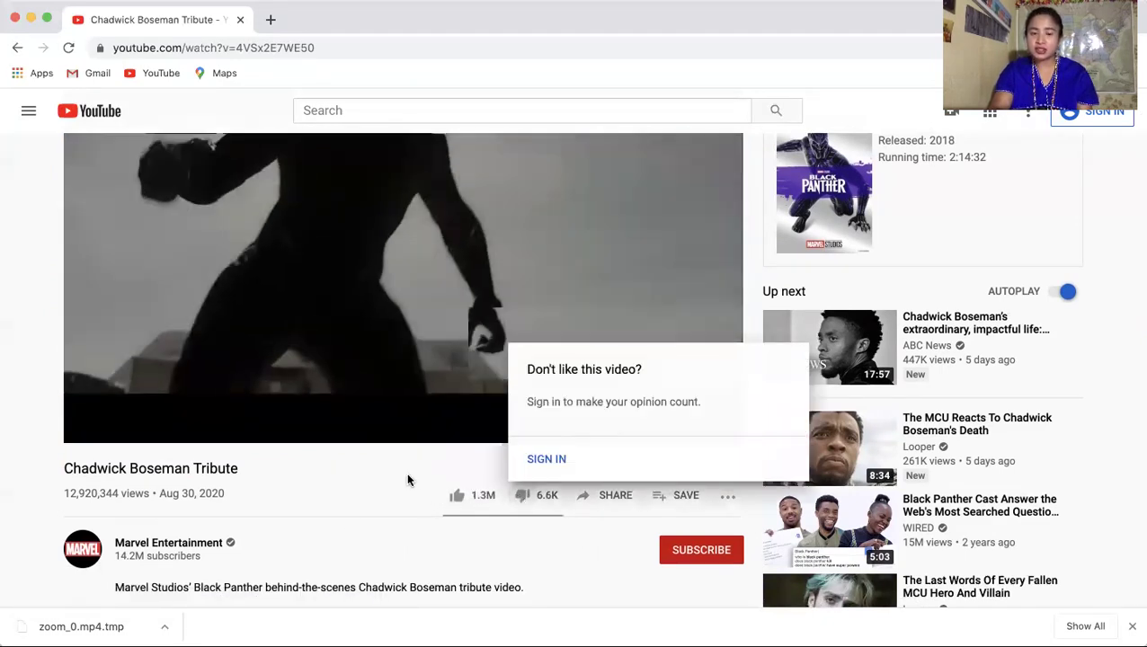
pyautogui.click(407, 480)
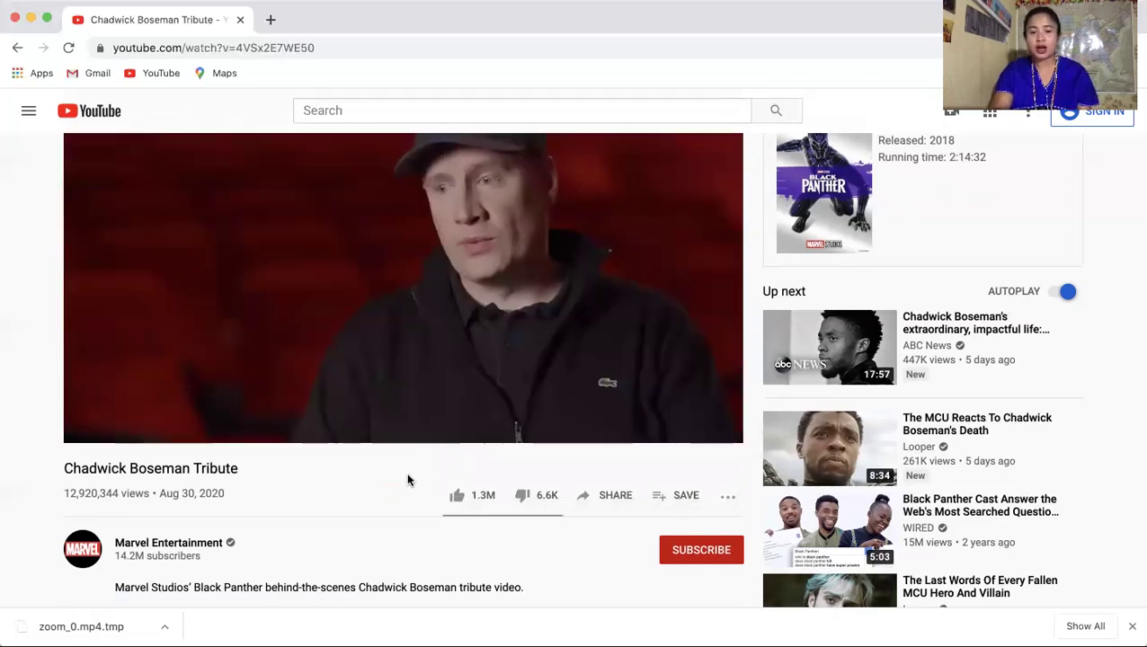
pyautogui.scroll(-1, 407, 480)
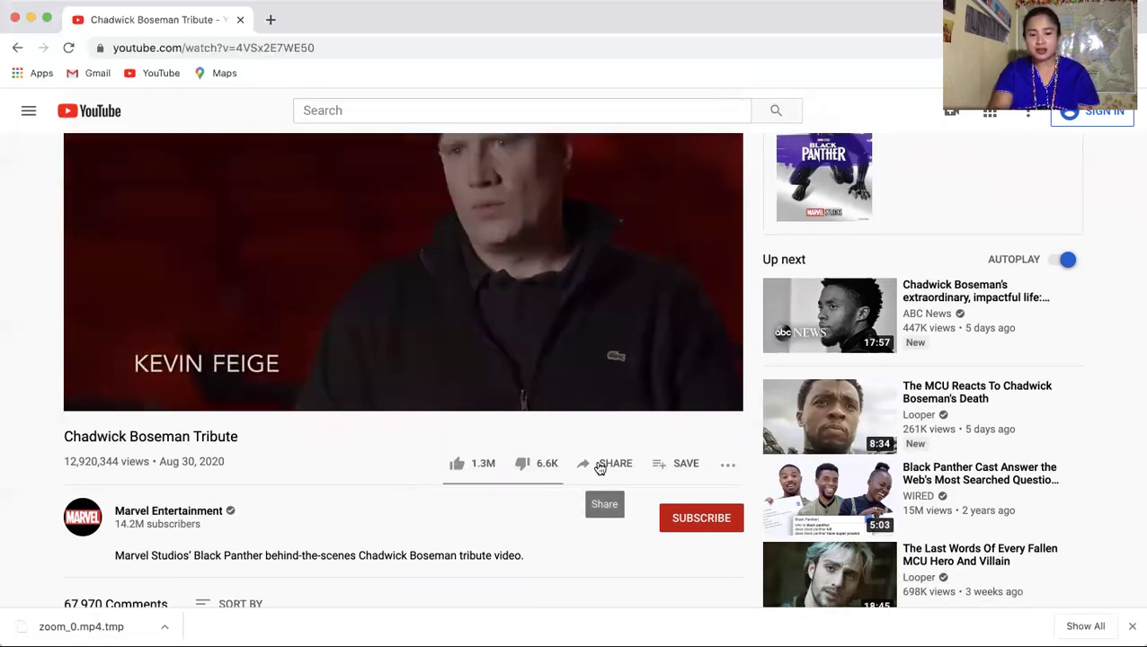
pyautogui.click(600, 467)
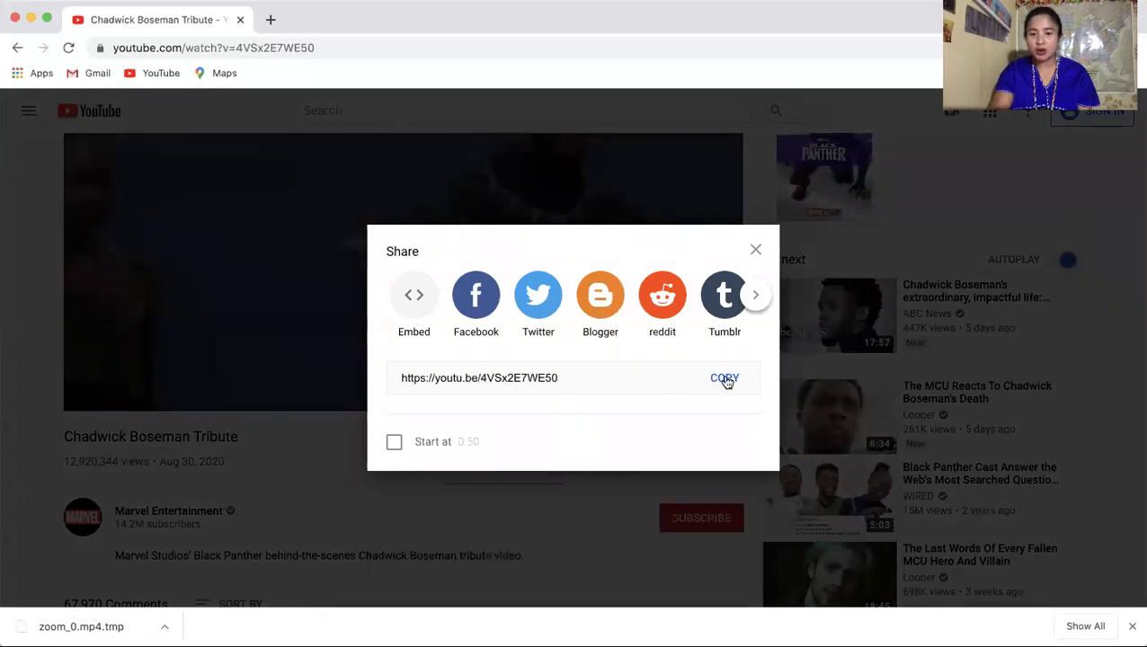
pyautogui.click(755, 252)
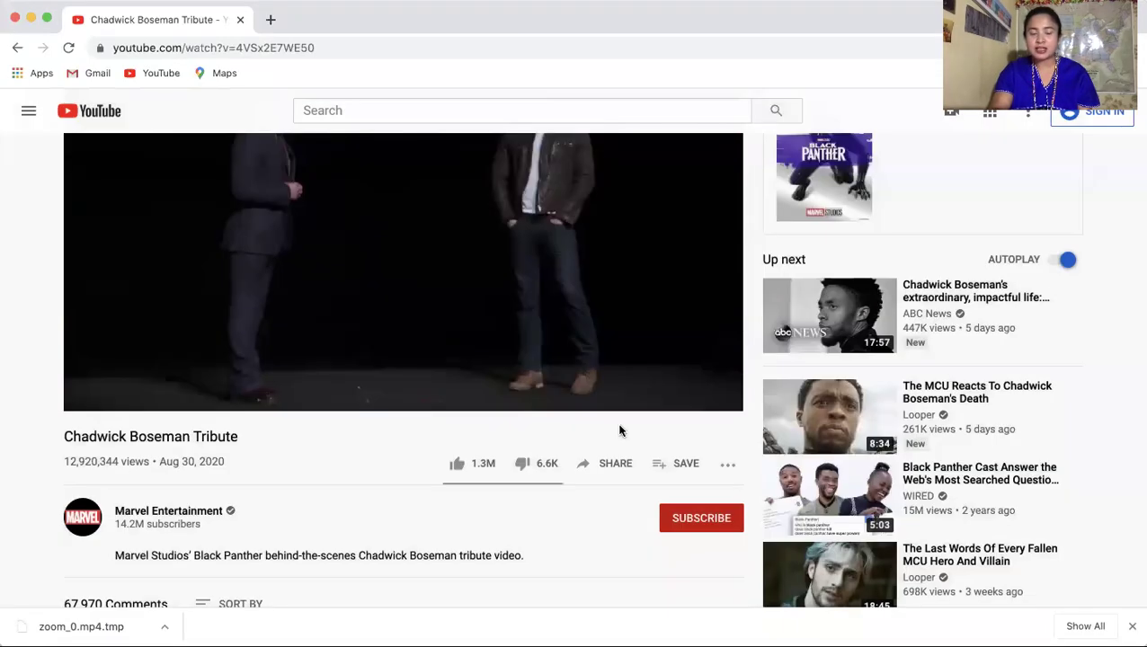
pyautogui.scroll(-1, 415, 564)
pyautogui.scroll(-1, 416, 565)
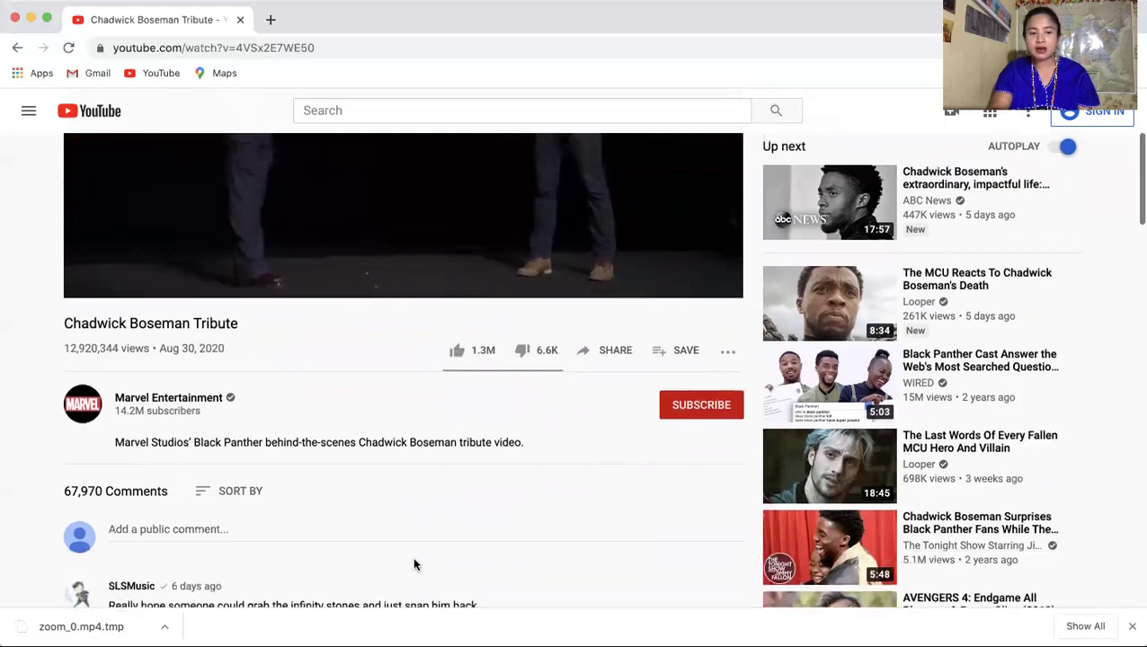
pyautogui.click(331, 534)
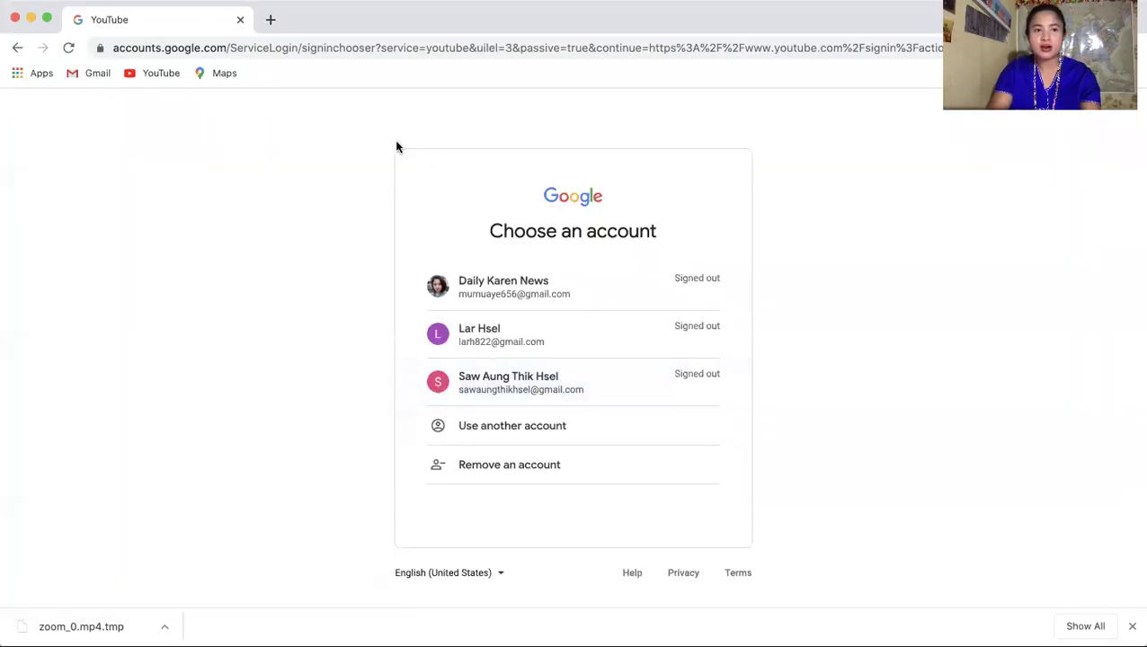
pyautogui.click(16, 50)
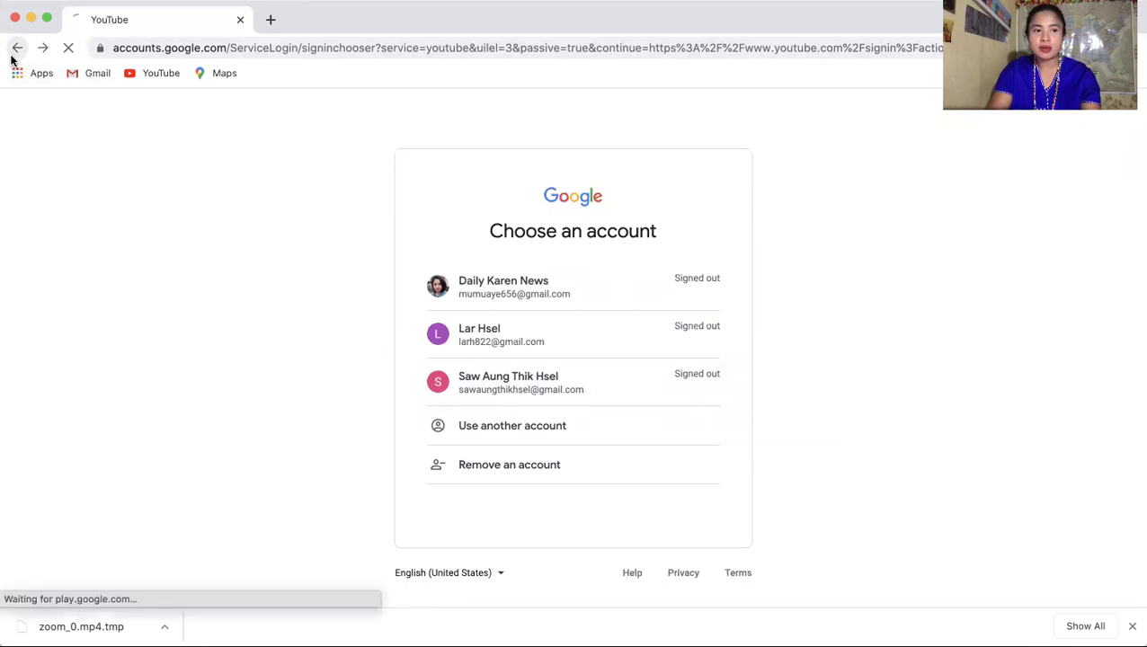
pyautogui.scroll(-3, 307, 546)
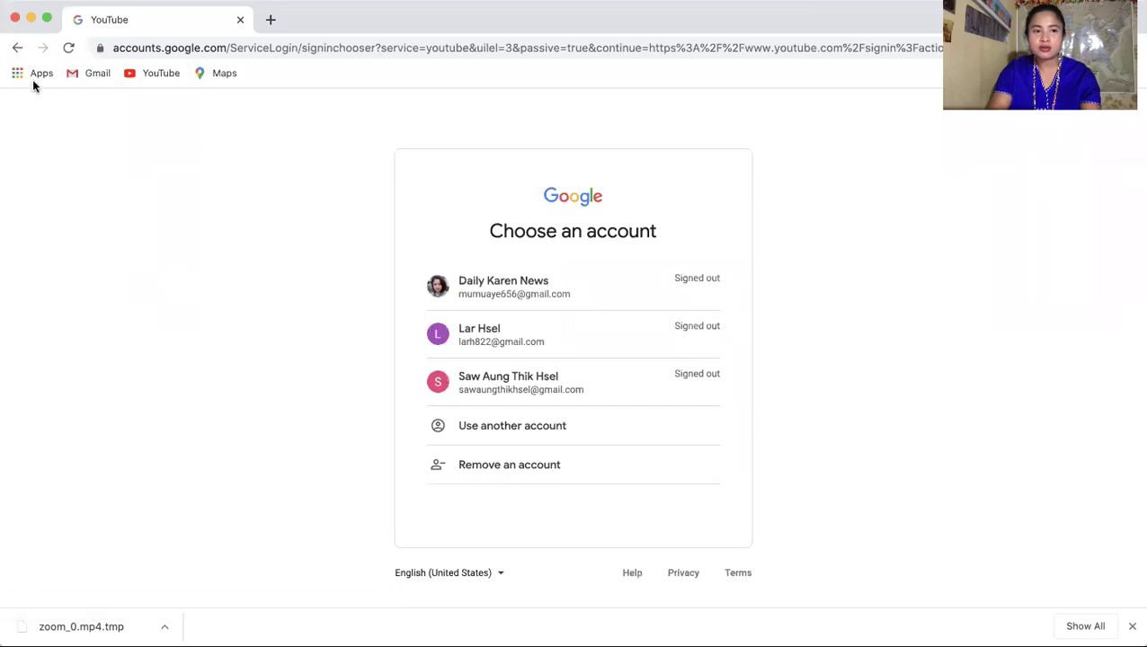
pyautogui.click(19, 49)
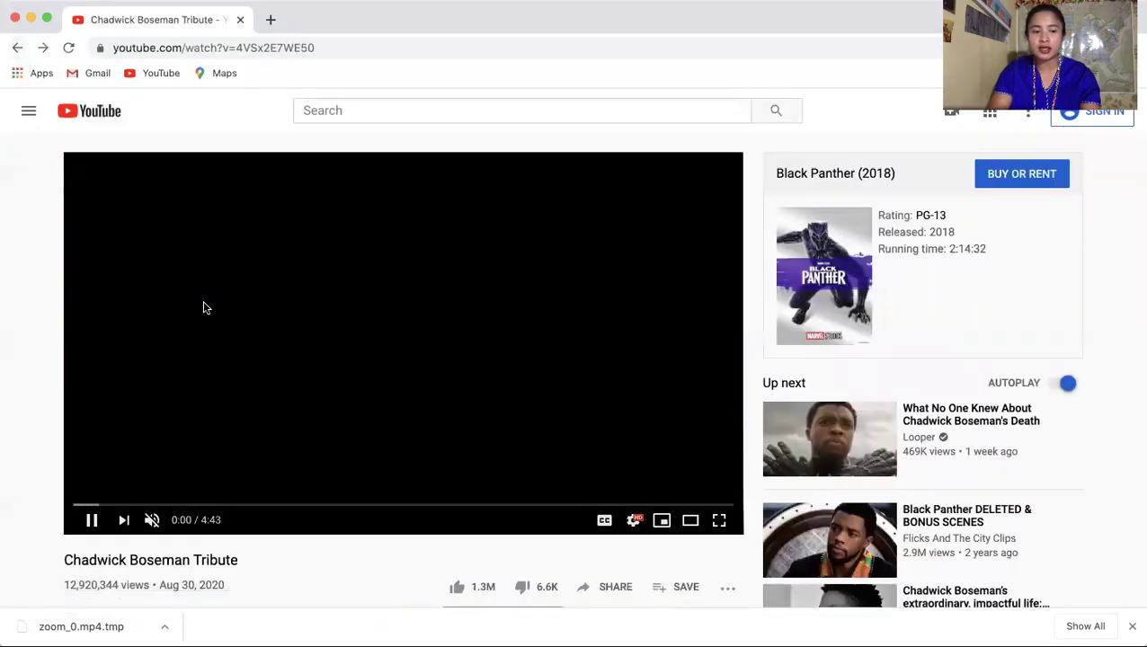
pyautogui.scroll(-5, 191, 485)
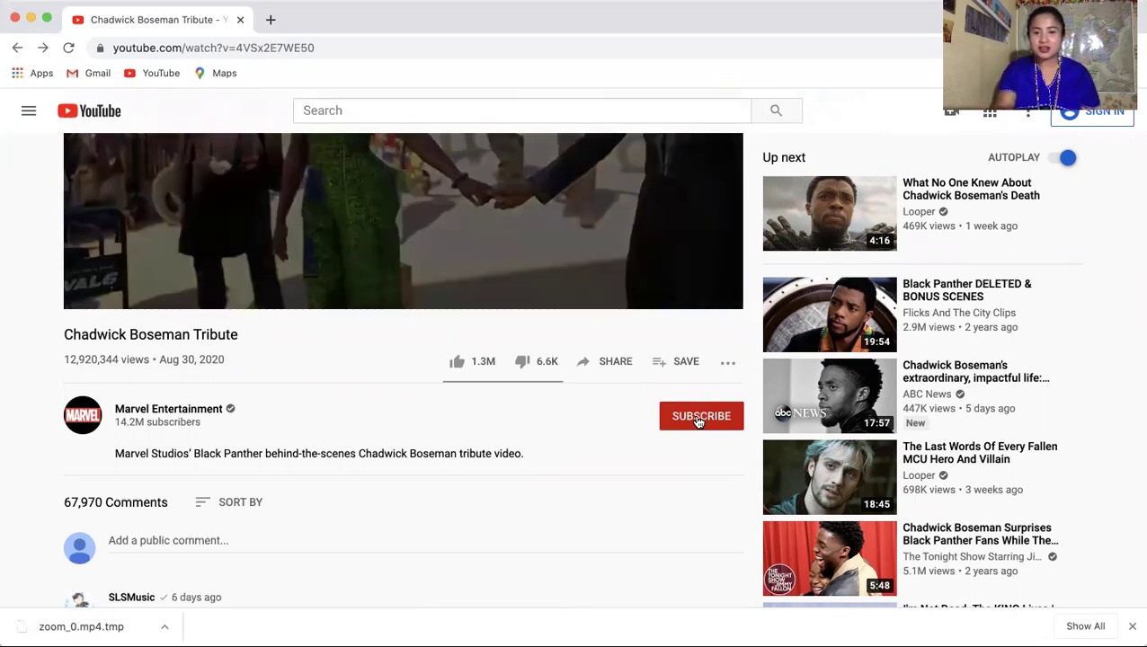
pyautogui.click(699, 418)
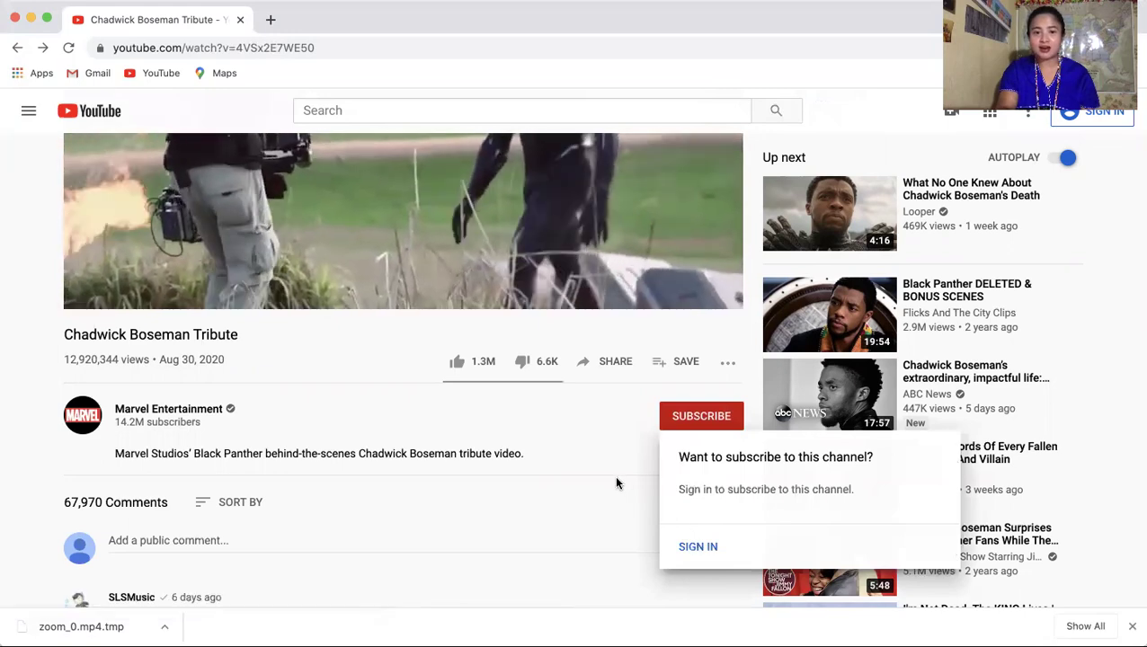
pyautogui.click(616, 484)
pyautogui.scroll(-1, 542, 476)
pyautogui.scroll(4, 543, 474)
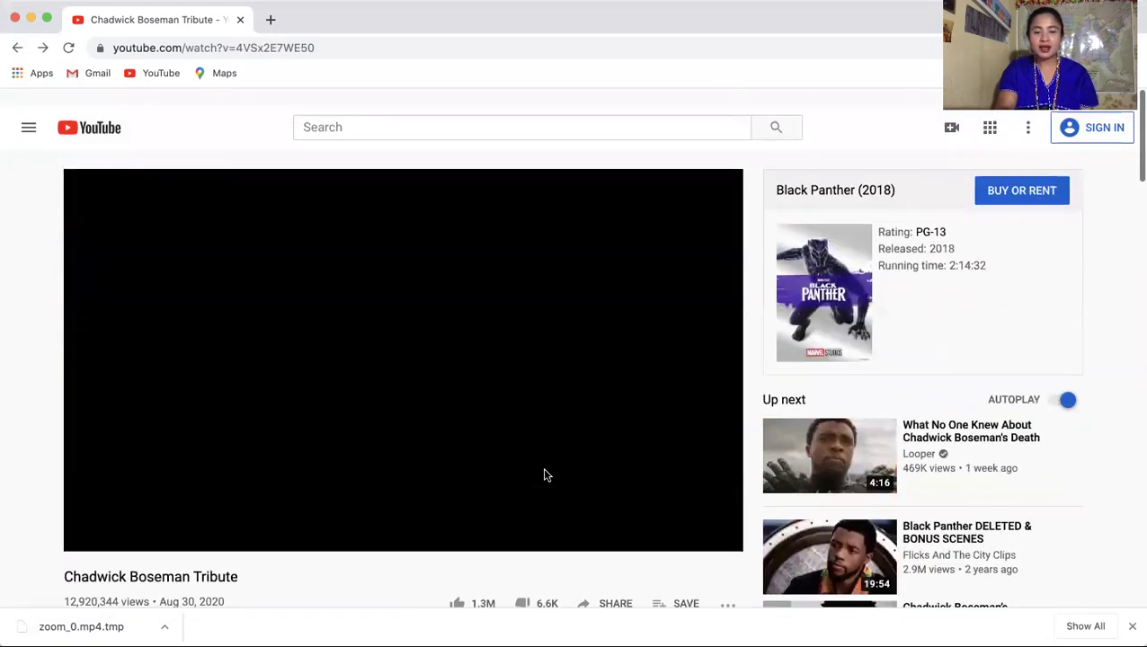
pyautogui.scroll(-1, 543, 475)
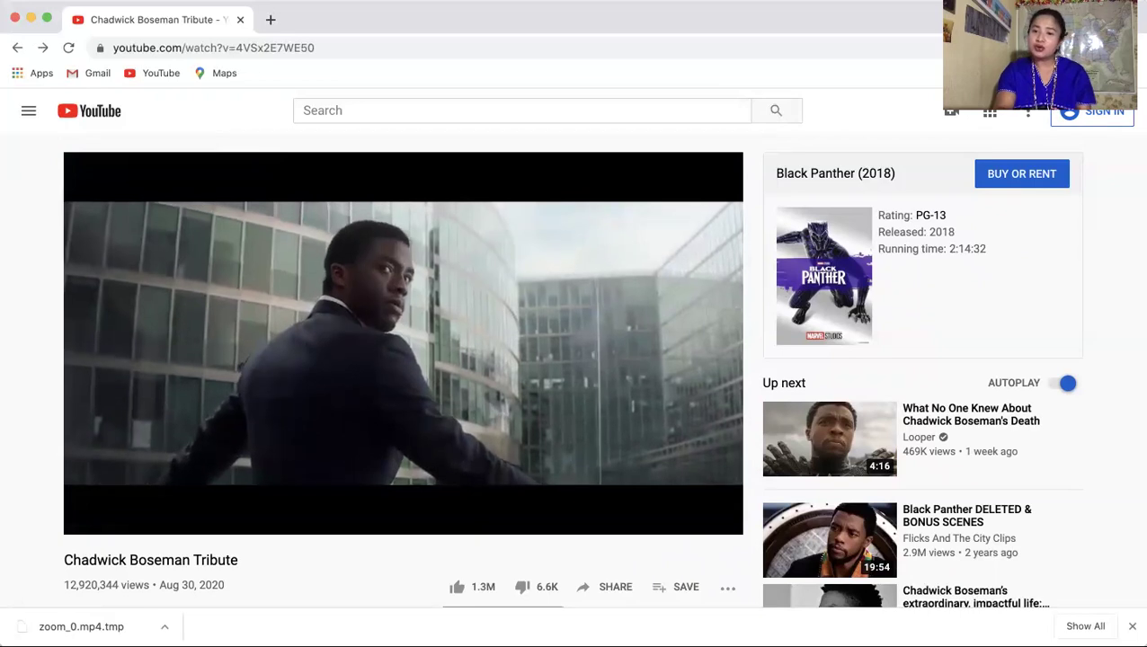
pyautogui.click(950, 113)
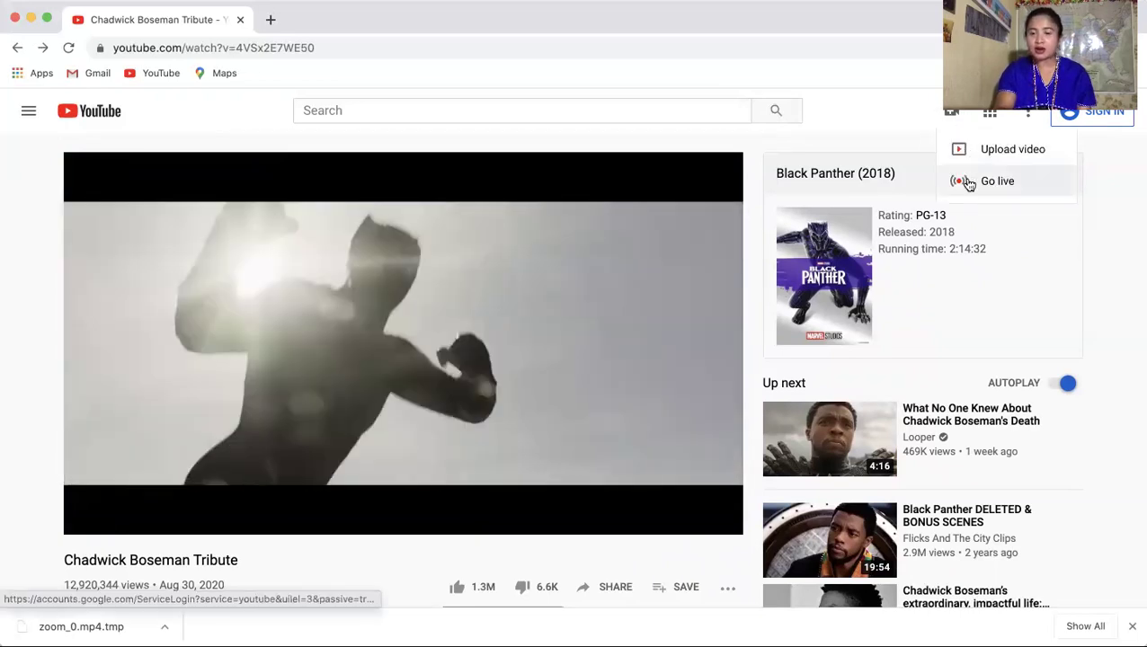
pyautogui.click(967, 182)
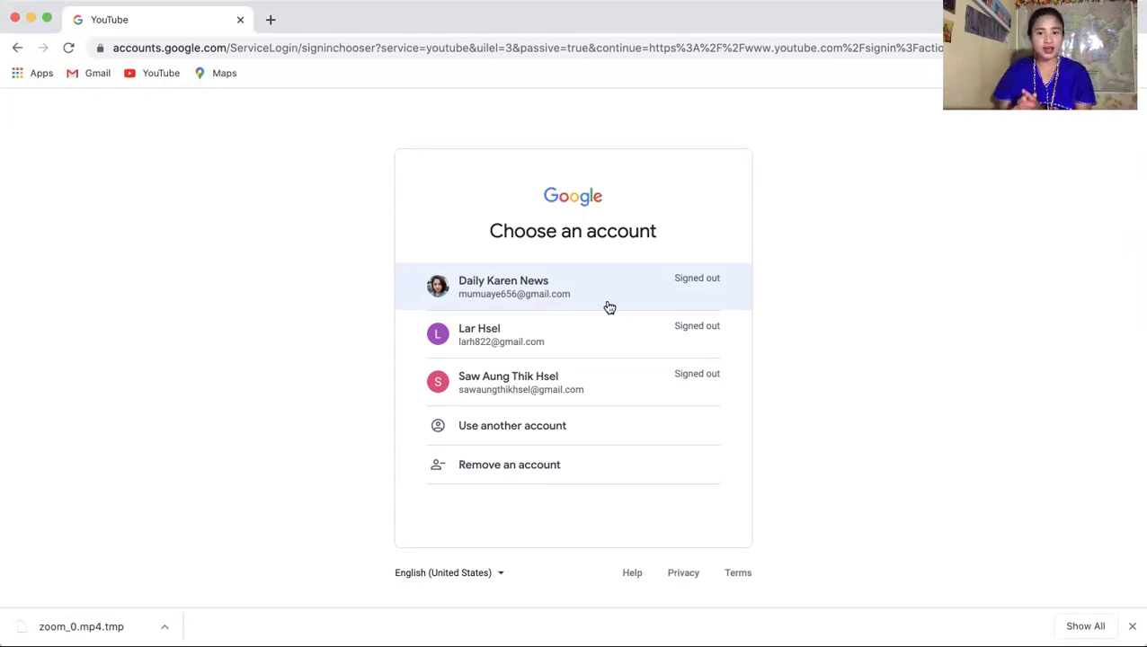
pyautogui.click(18, 48)
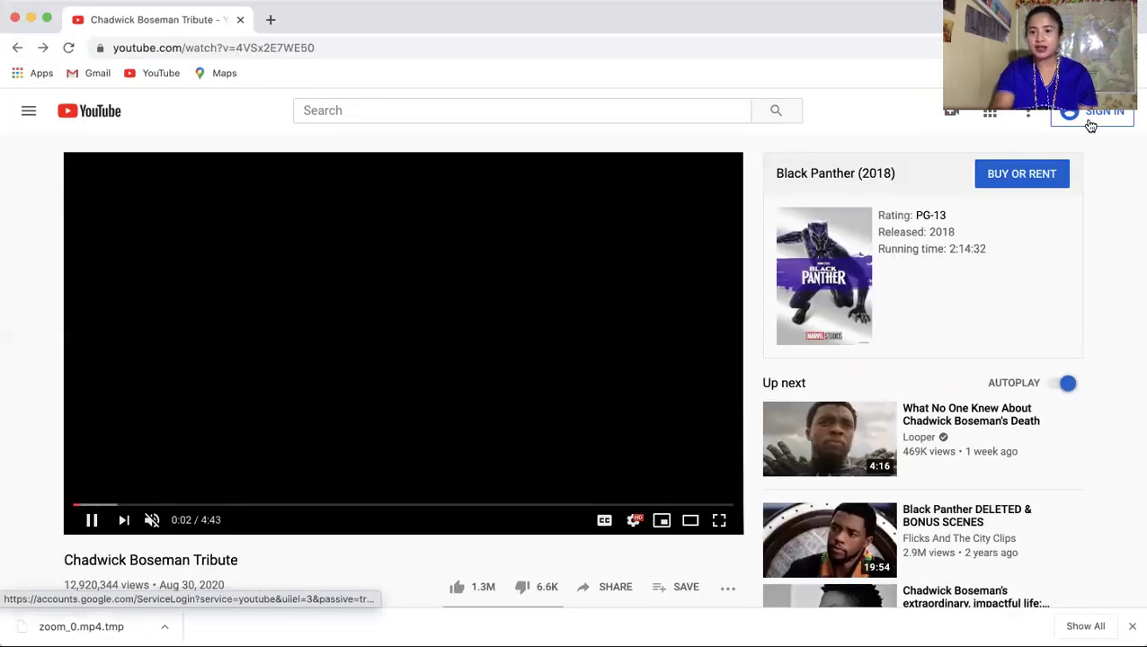
# - From YouTube Sign In, reach Gmail sign-in, choose another account, then Create account
pyautogui.click(1090, 125)
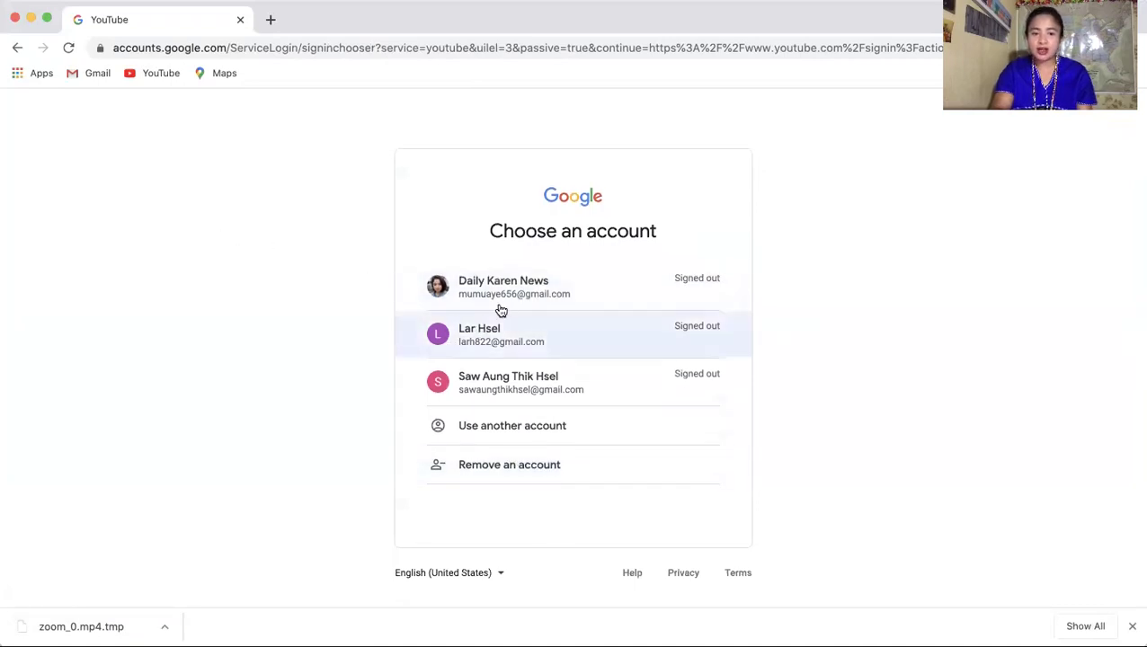
pyautogui.click(90, 73)
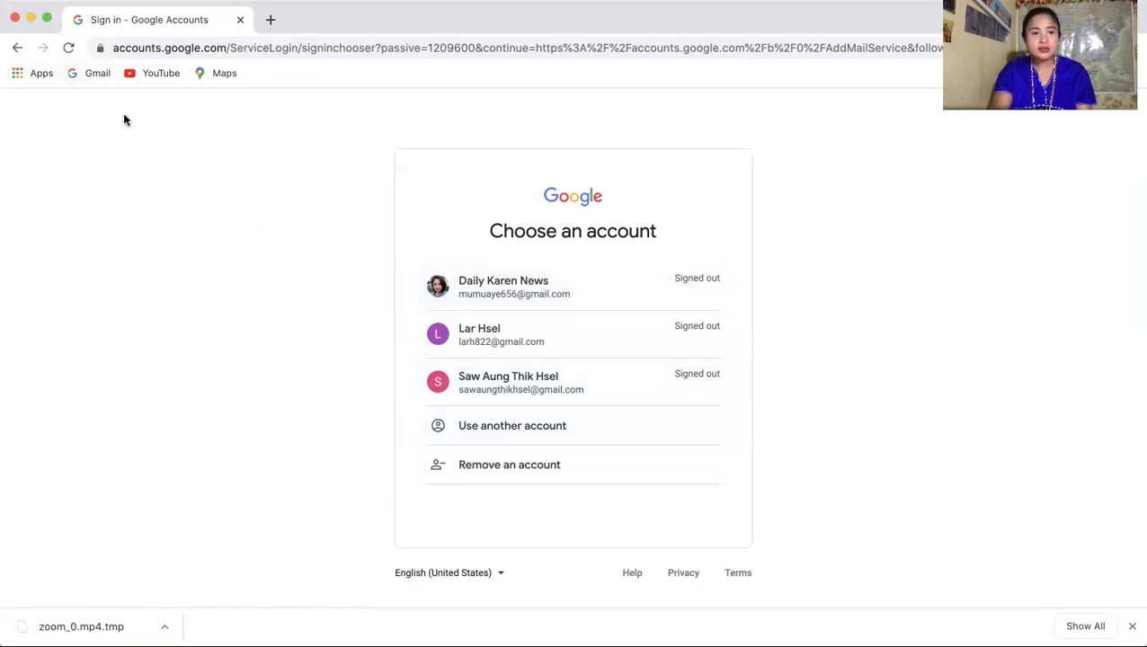
pyautogui.click(512, 426)
pyautogui.press('super+v')
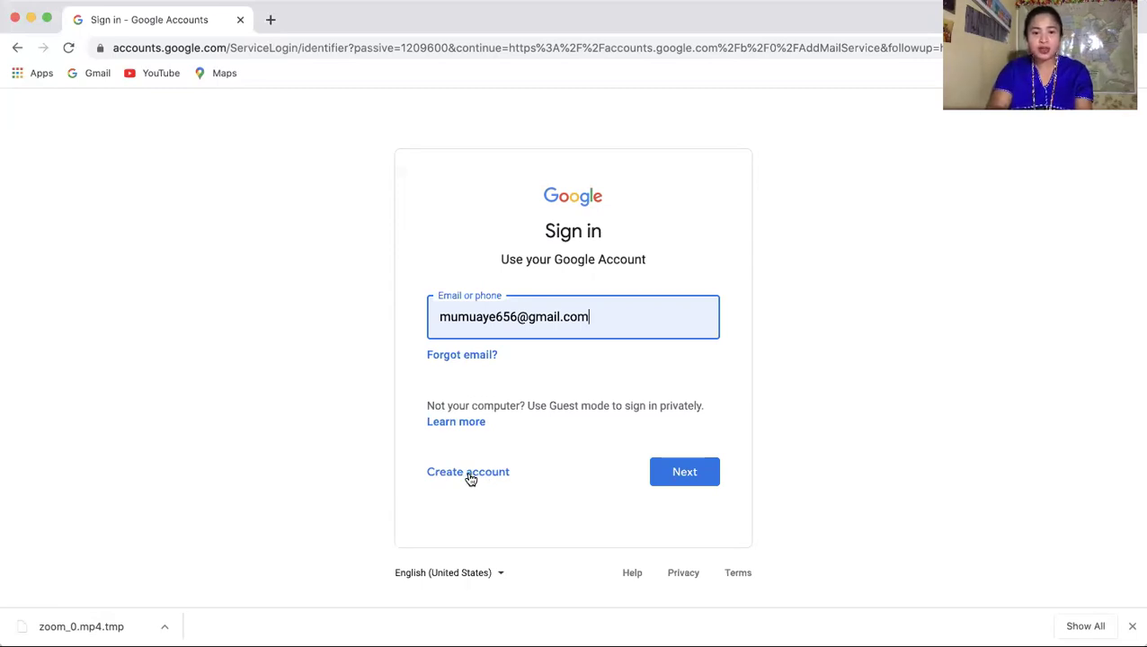
pyautogui.click(469, 476)
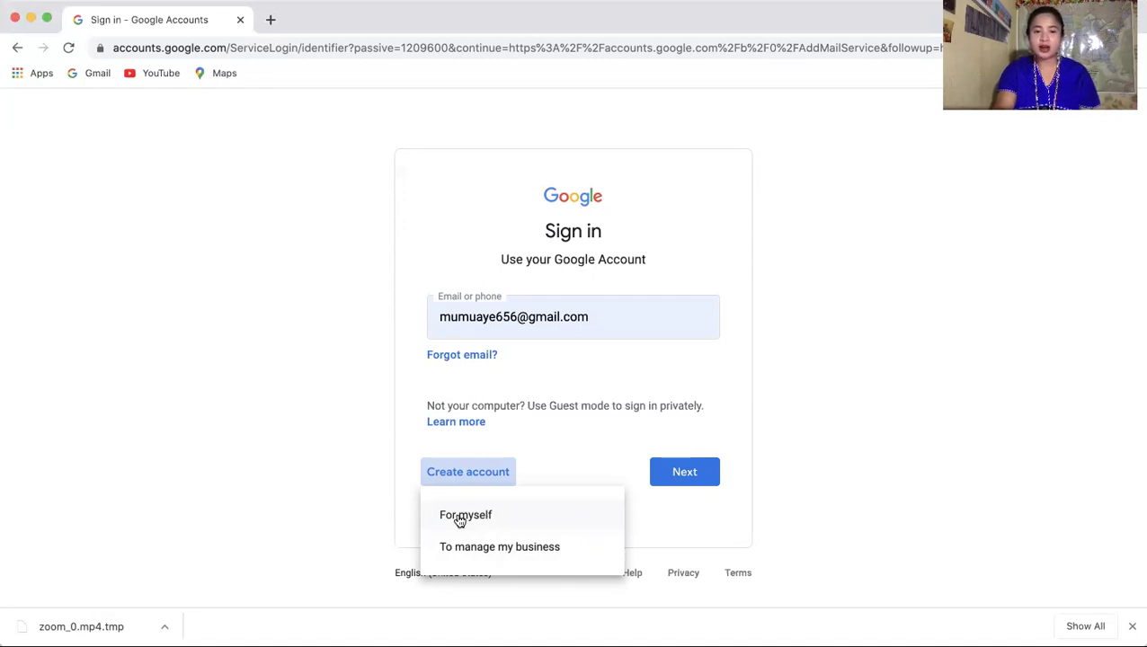
# - Choose a personal account and enter the first and last name, correcting the first name
pyautogui.click(460, 519)
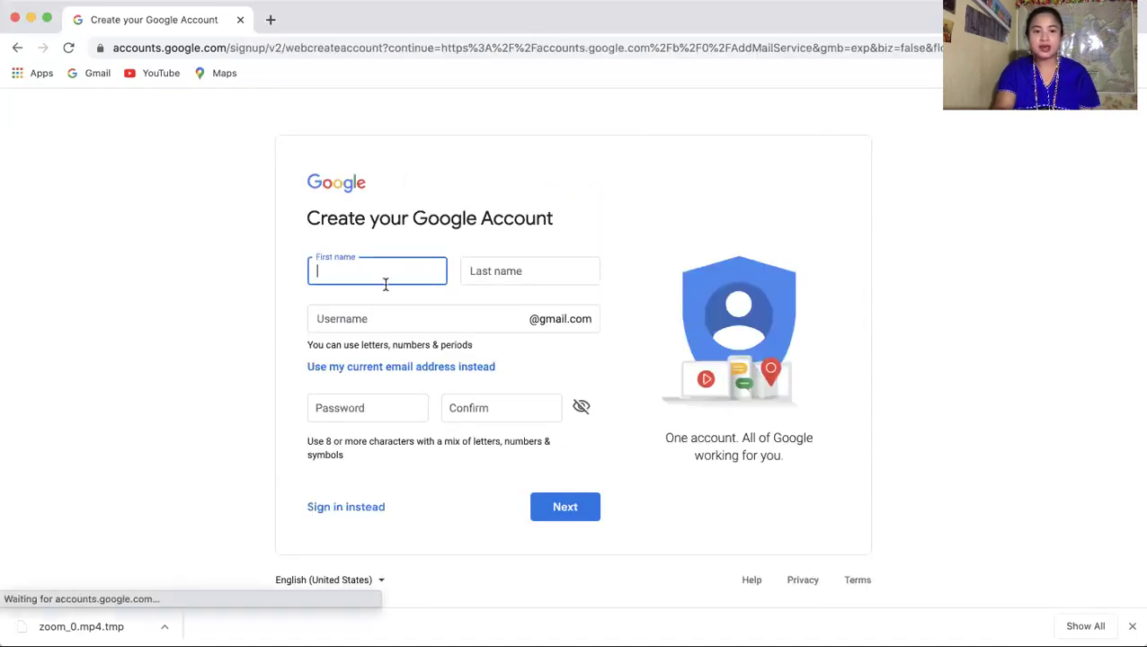
pyautogui.click(502, 272)
pyautogui.click(398, 276)
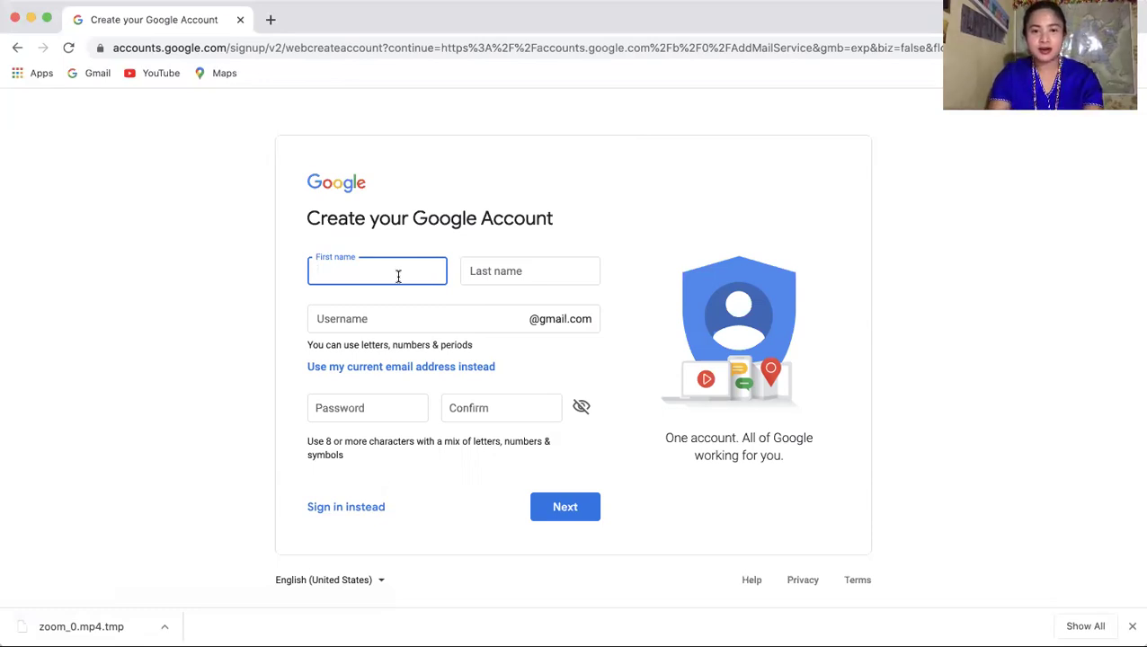
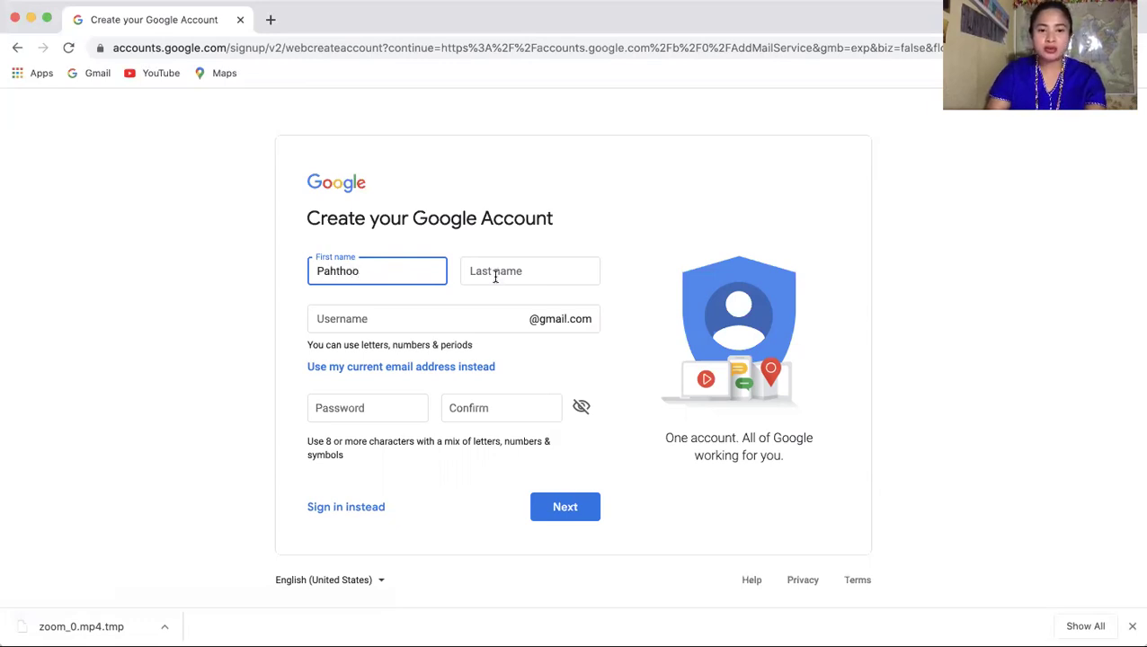
pyautogui.click(475, 273)
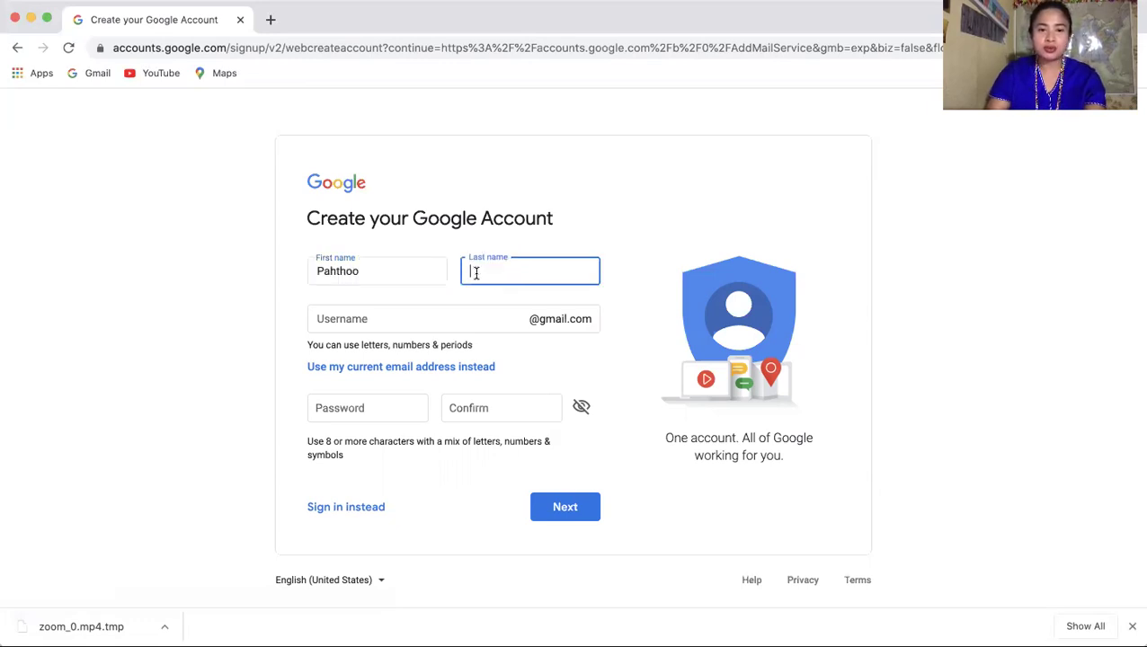
pyautogui.click(366, 270)
pyautogui.press('BackSpace')
pyautogui.press('BackSpace')
pyautogui.press('BackSpace')
pyautogui.press('BackSpace')
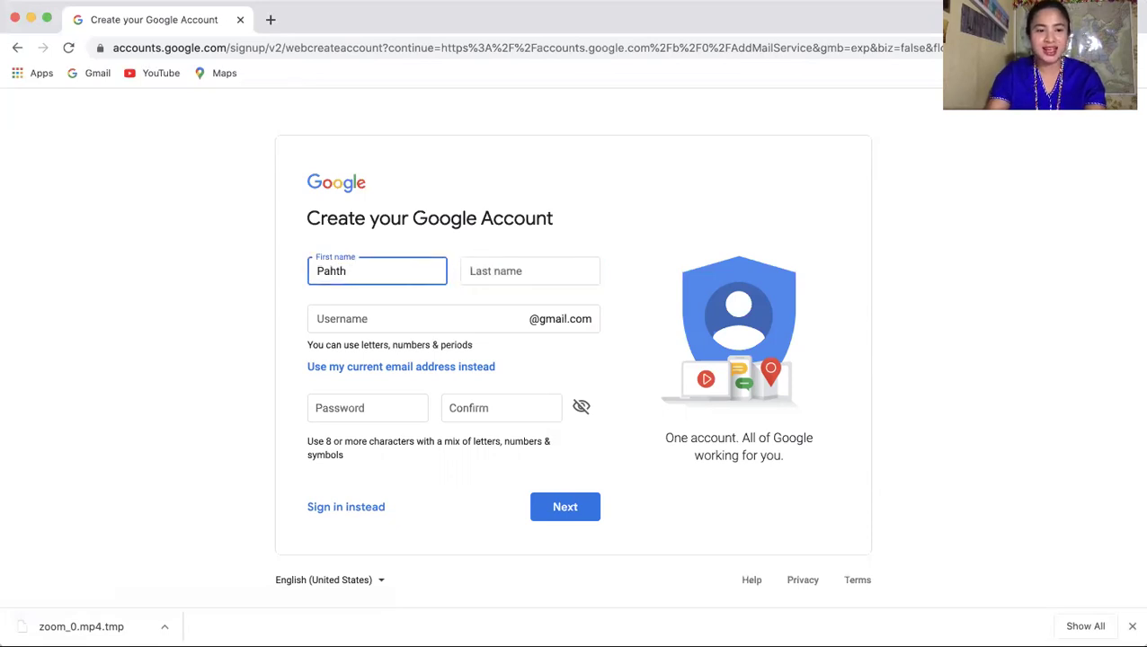
pyautogui.click(479, 275)
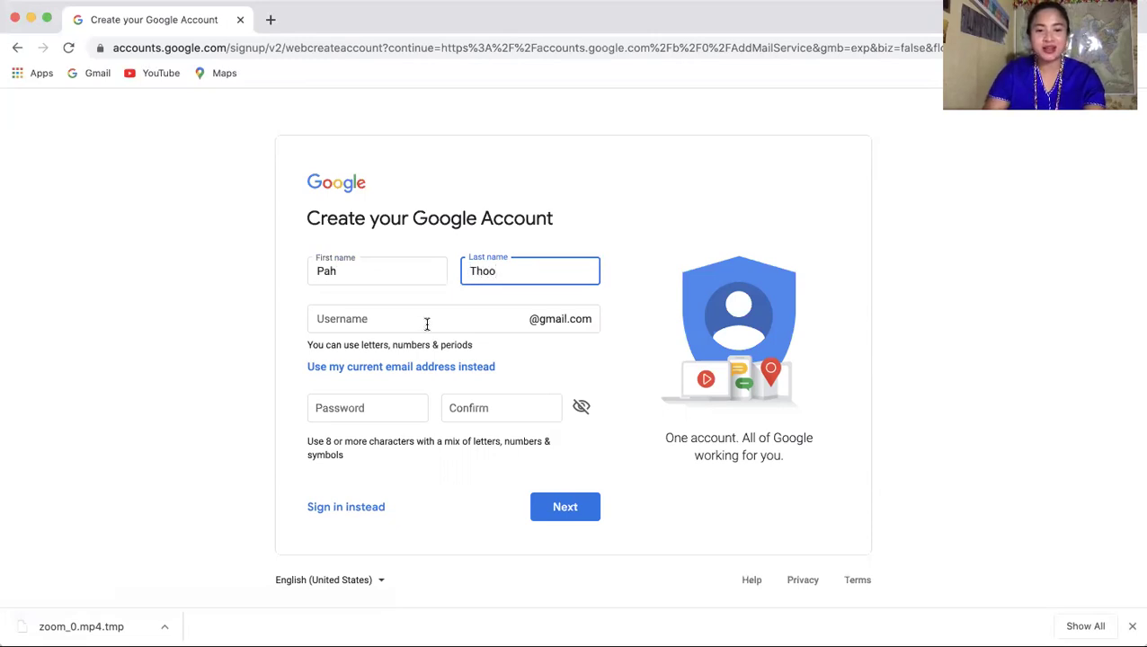
pyautogui.click(427, 324)
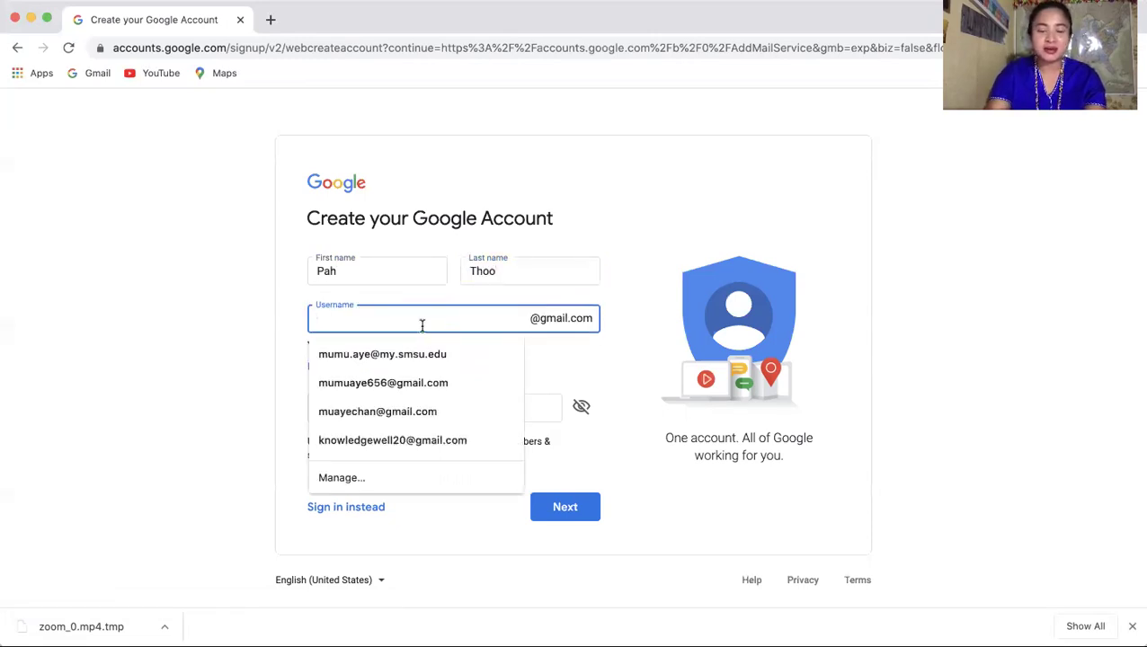
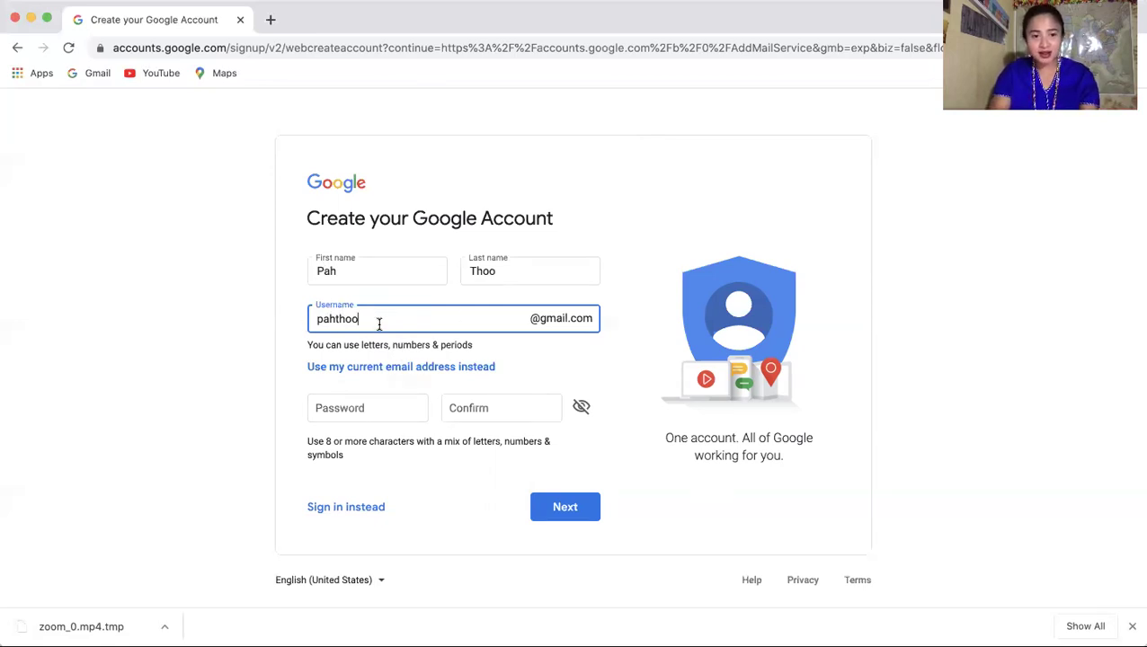
# - Enter a username, then take an available suggested username after the first is taken
pyautogui.click(372, 409)
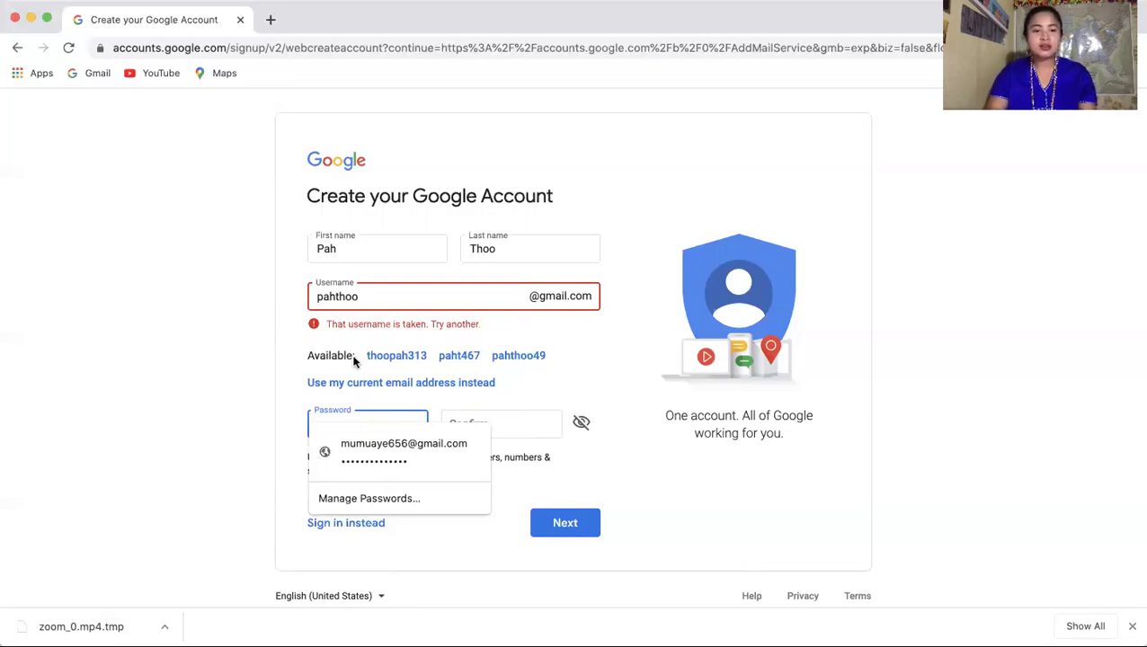
pyautogui.click(525, 357)
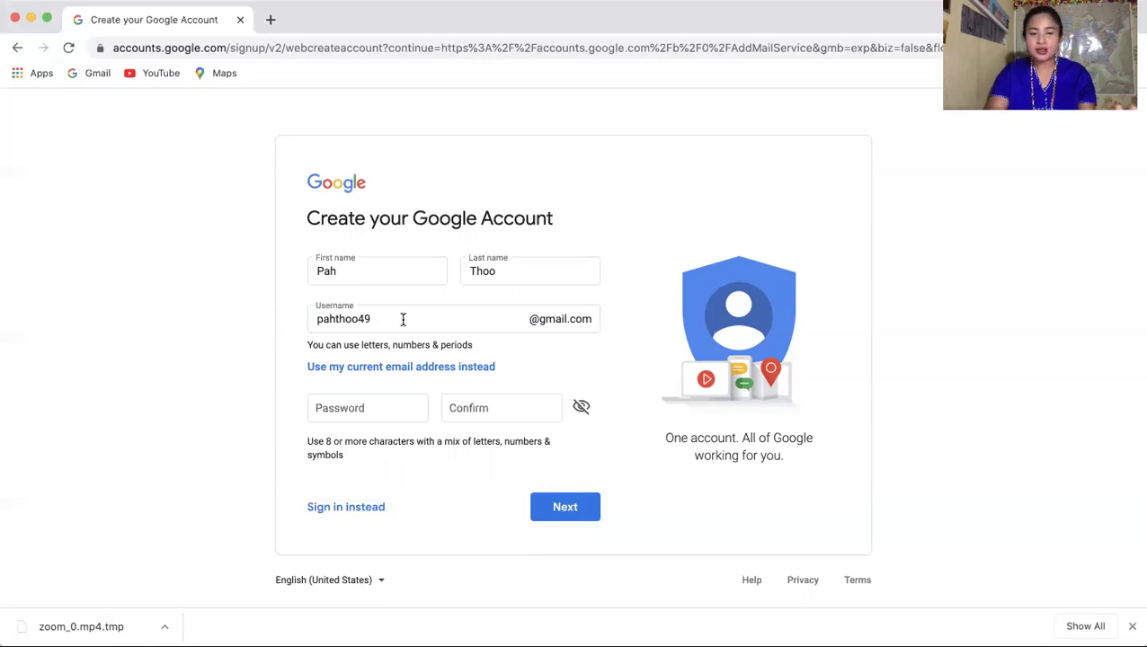
pyautogui.click(365, 406)
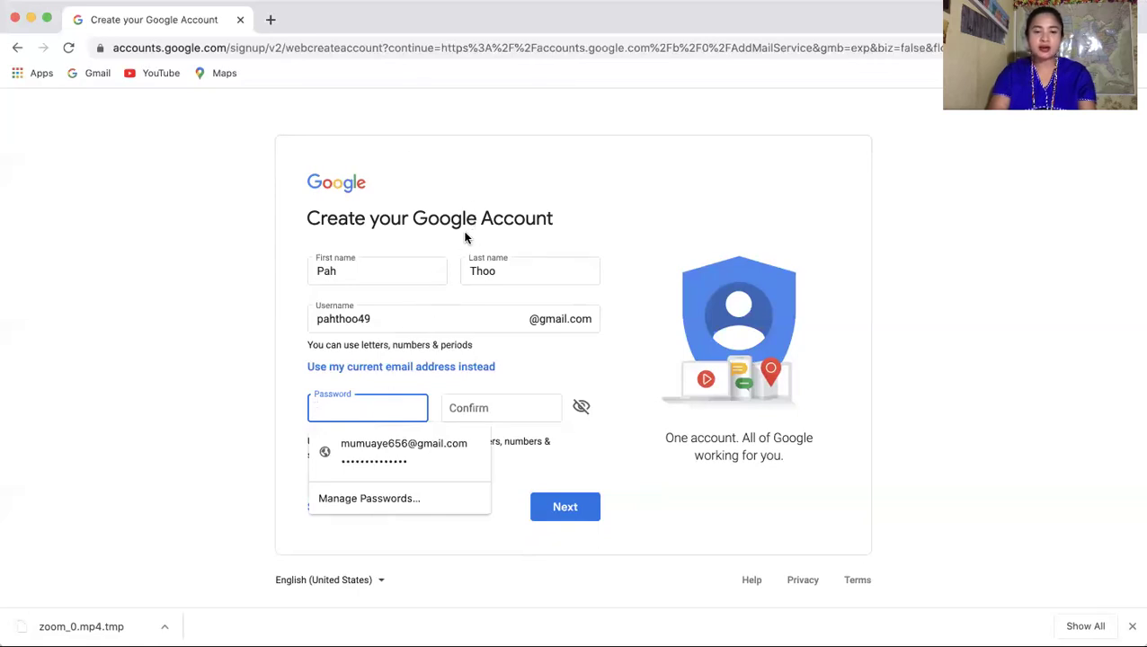
pyautogui.moveTo(477, 218); pyautogui.dragTo(415, 223)
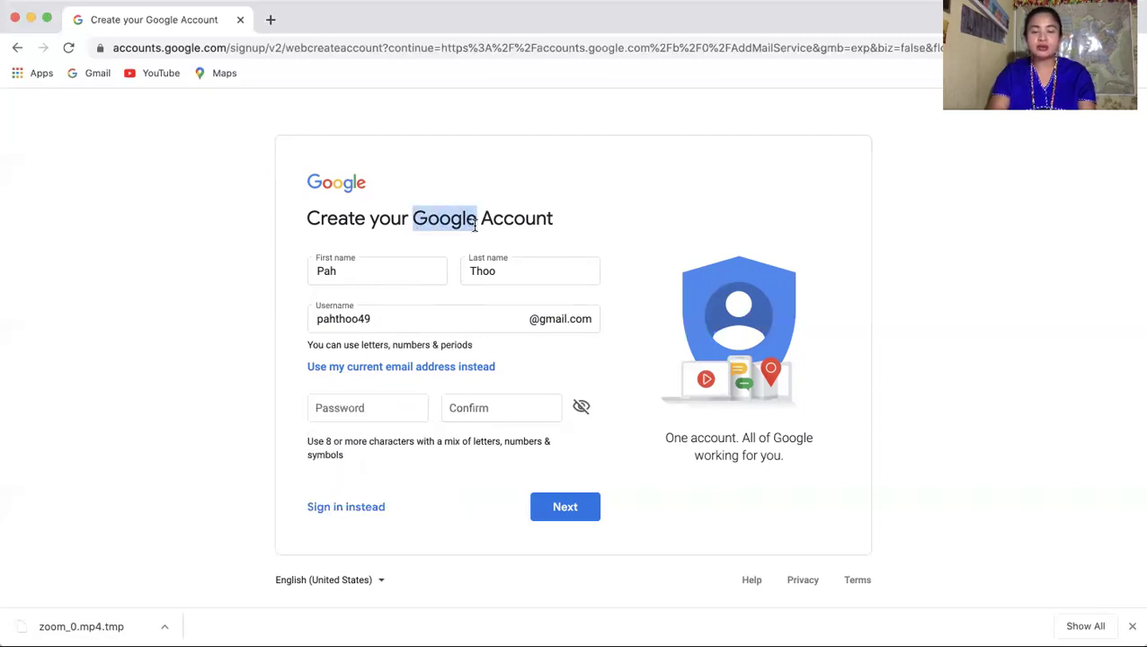
# - Dismiss Chrome's saved-password suggestions and type the new account password
pyautogui.click(385, 404)
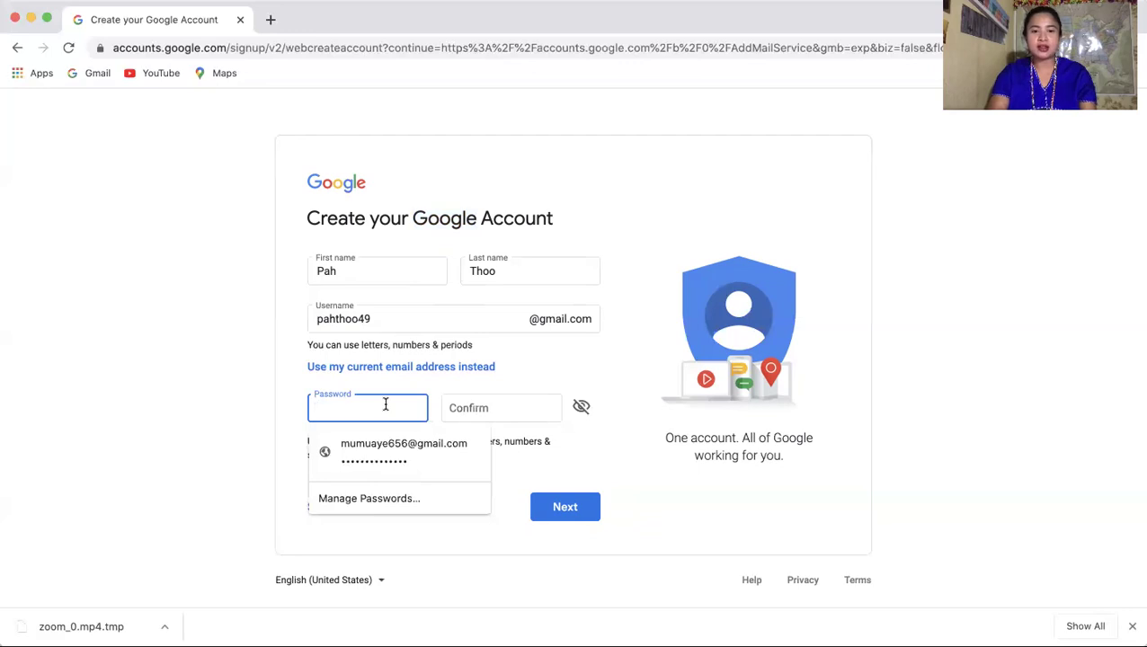
pyautogui.moveTo(476, 222); pyautogui.dragTo(413, 222)
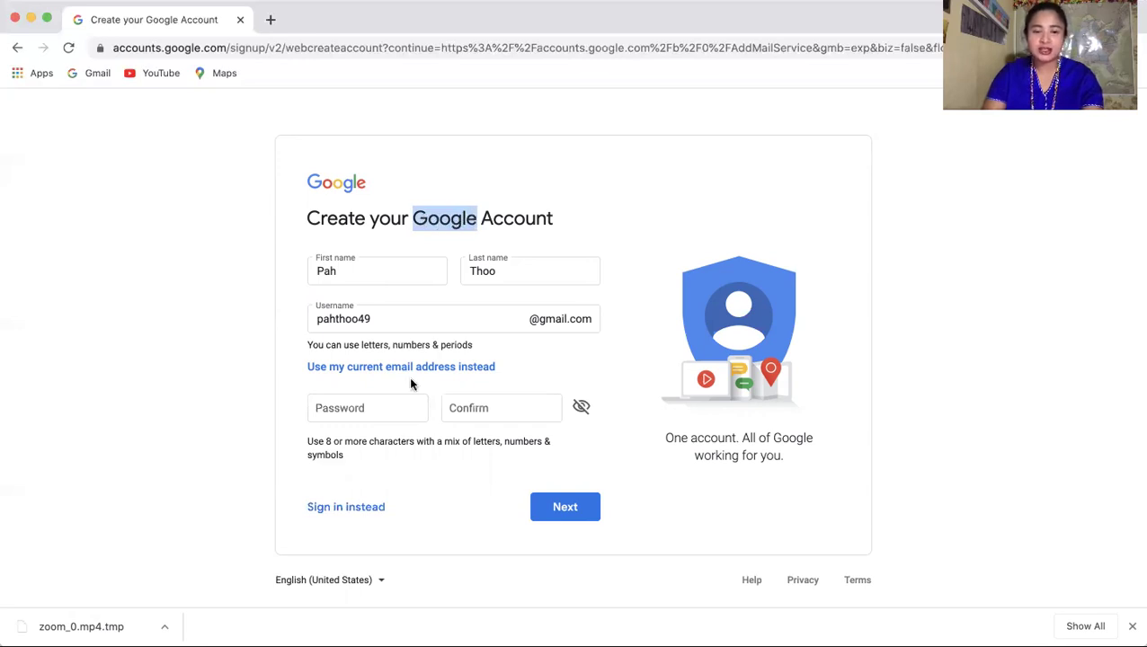
pyautogui.click(387, 408)
pyautogui.write('**')
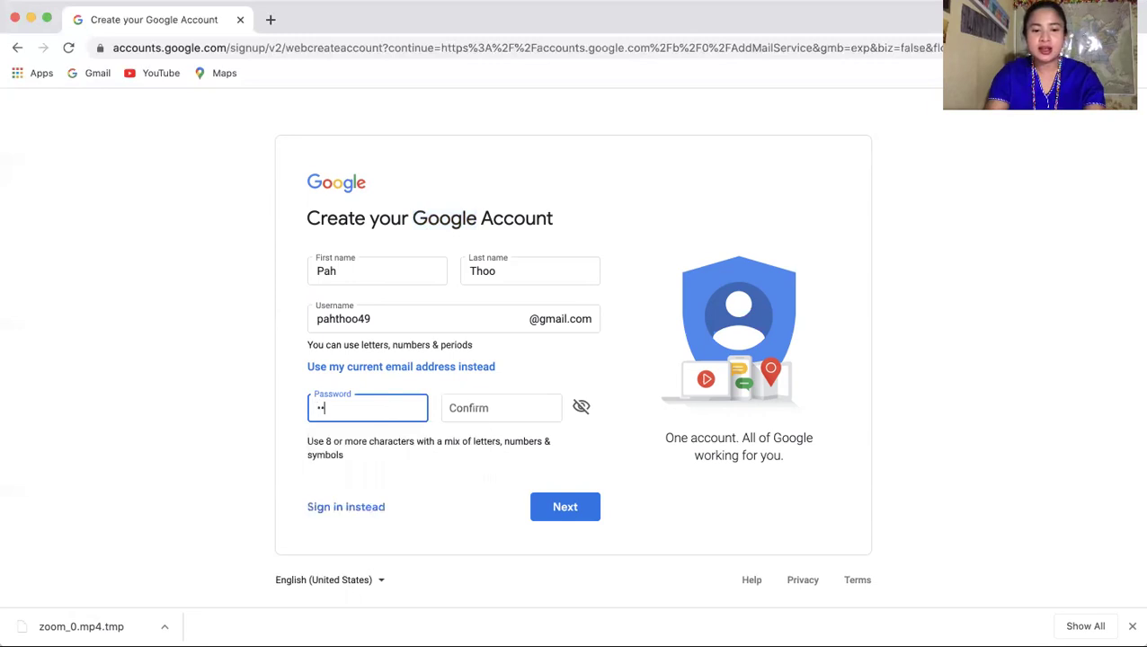
pyautogui.press('BackSpace')
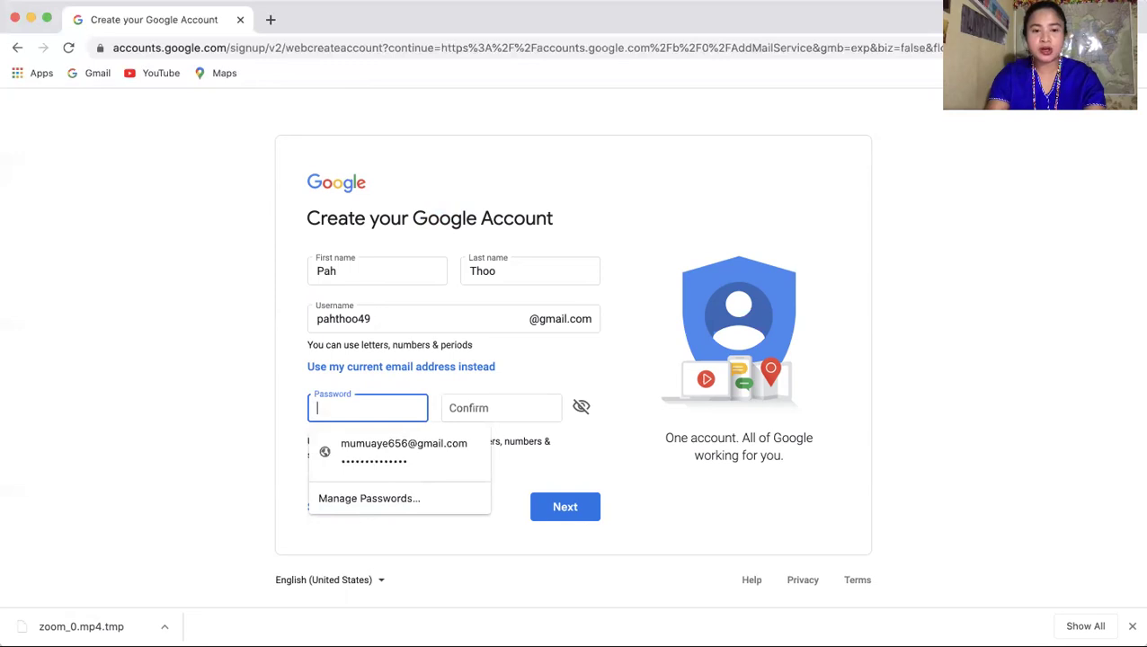
pyautogui.write('***')
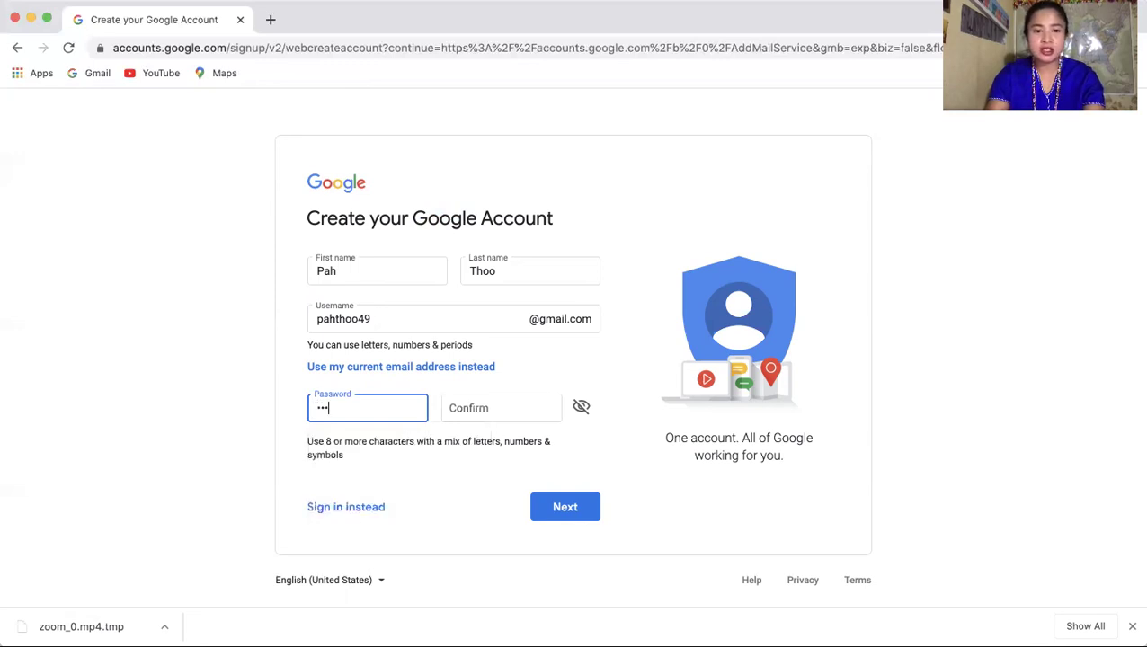
pyautogui.write('**')
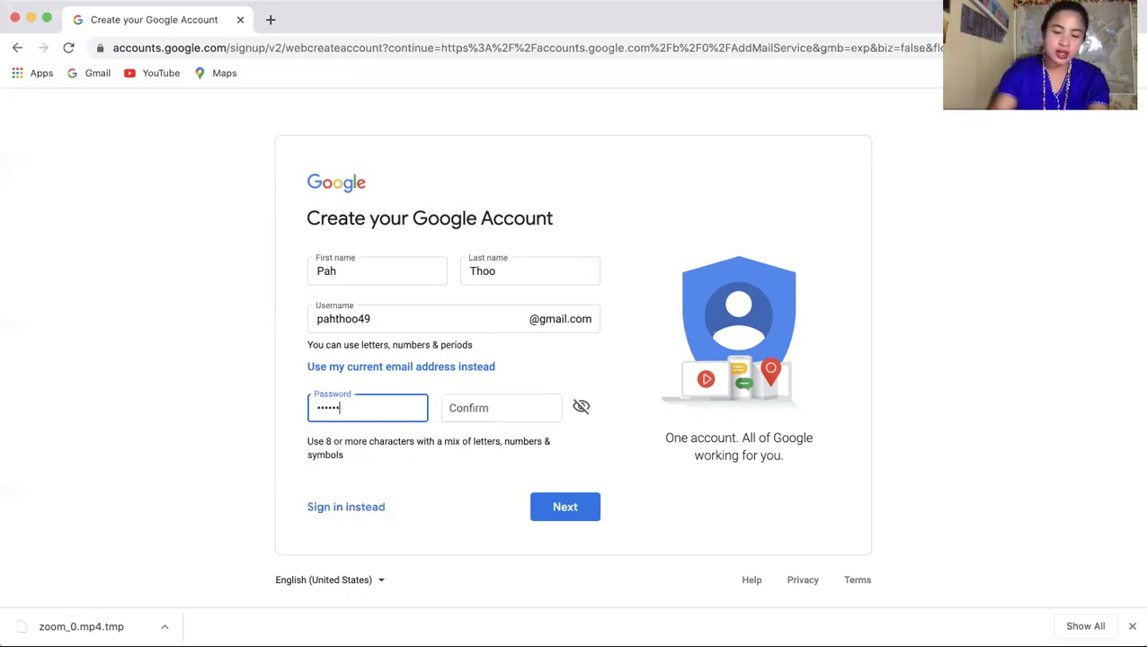
# - Retype the password in Confirm and toggle show/hide to check both entries
pyautogui.write('••')
pyautogui.click(503, 408)
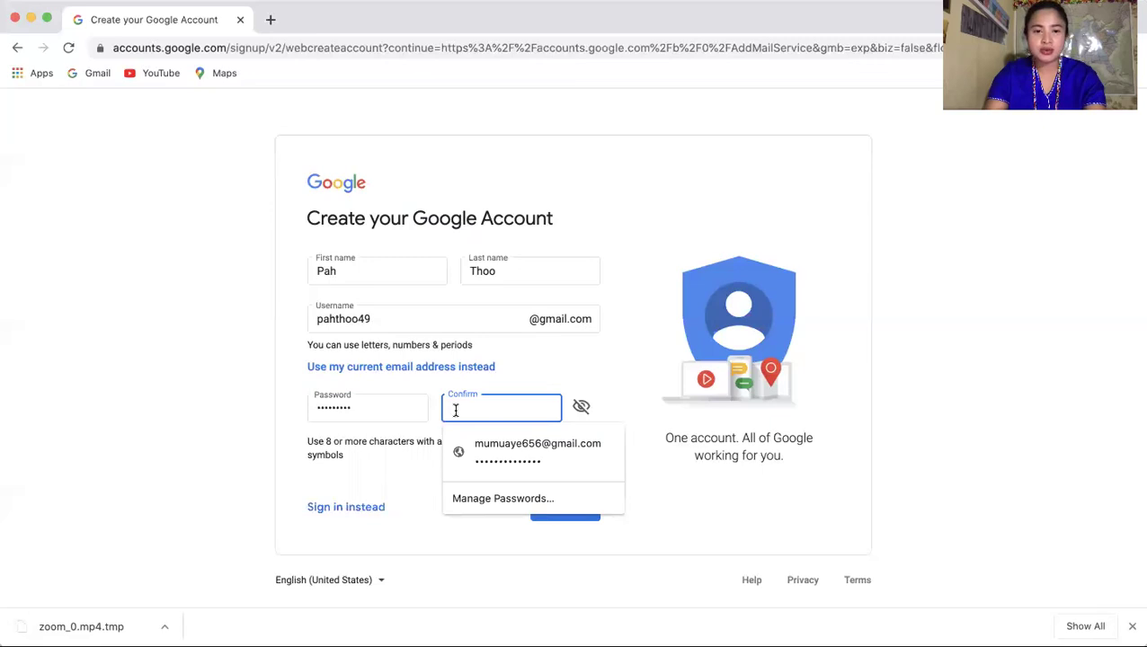
pyautogui.write('p•••')
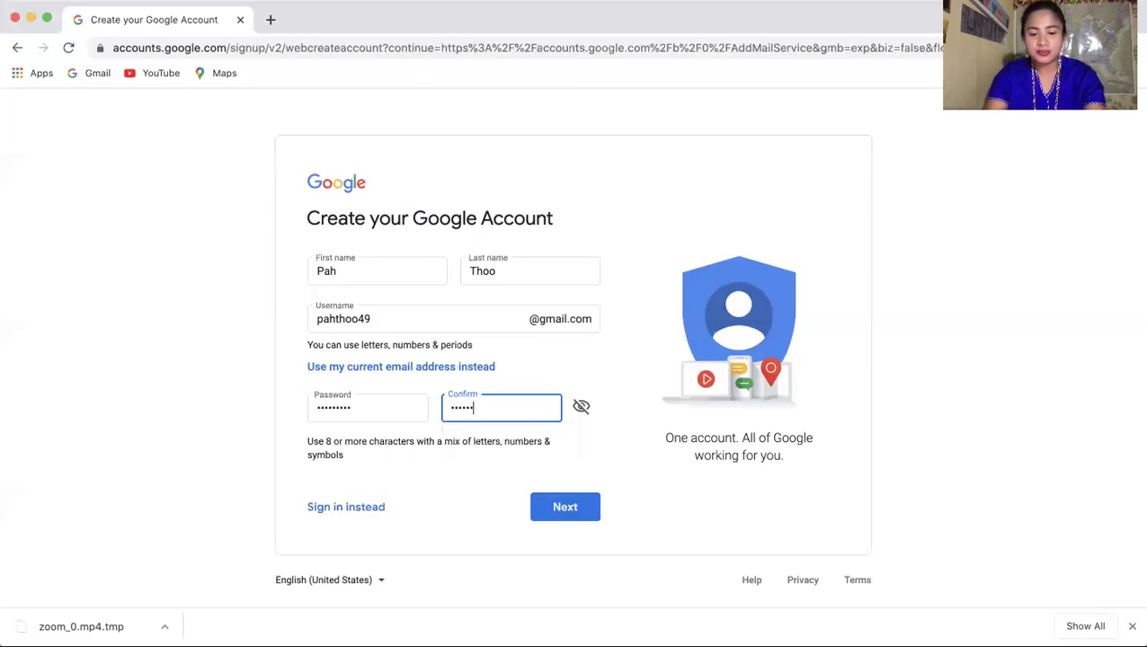
pyautogui.write('•3')
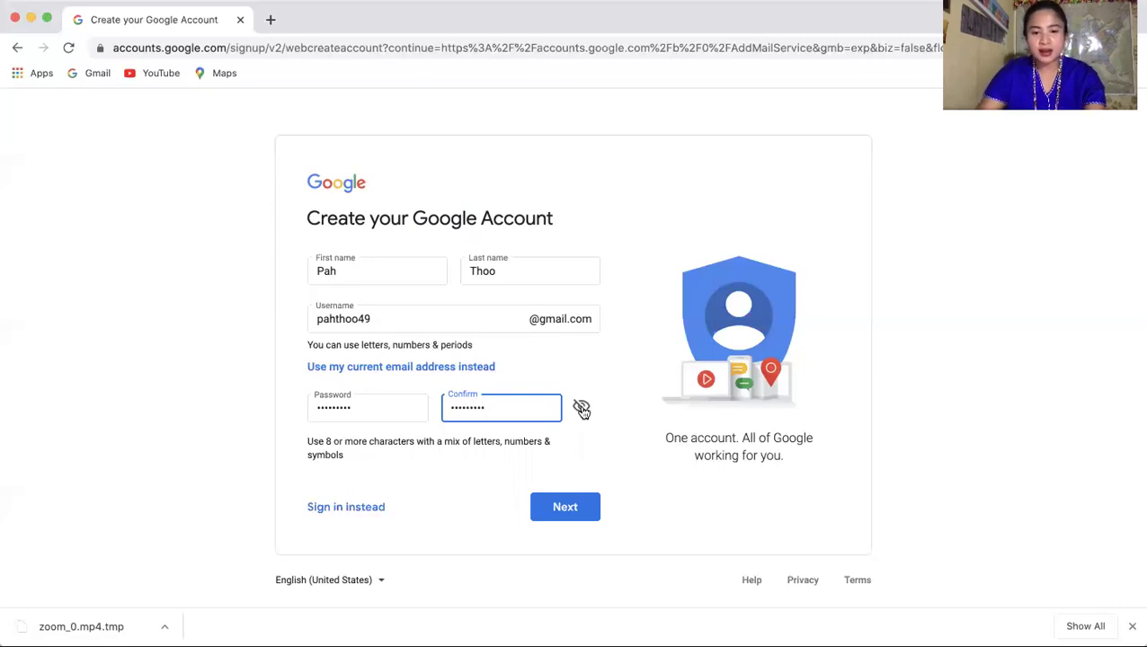
pyautogui.click(581, 406)
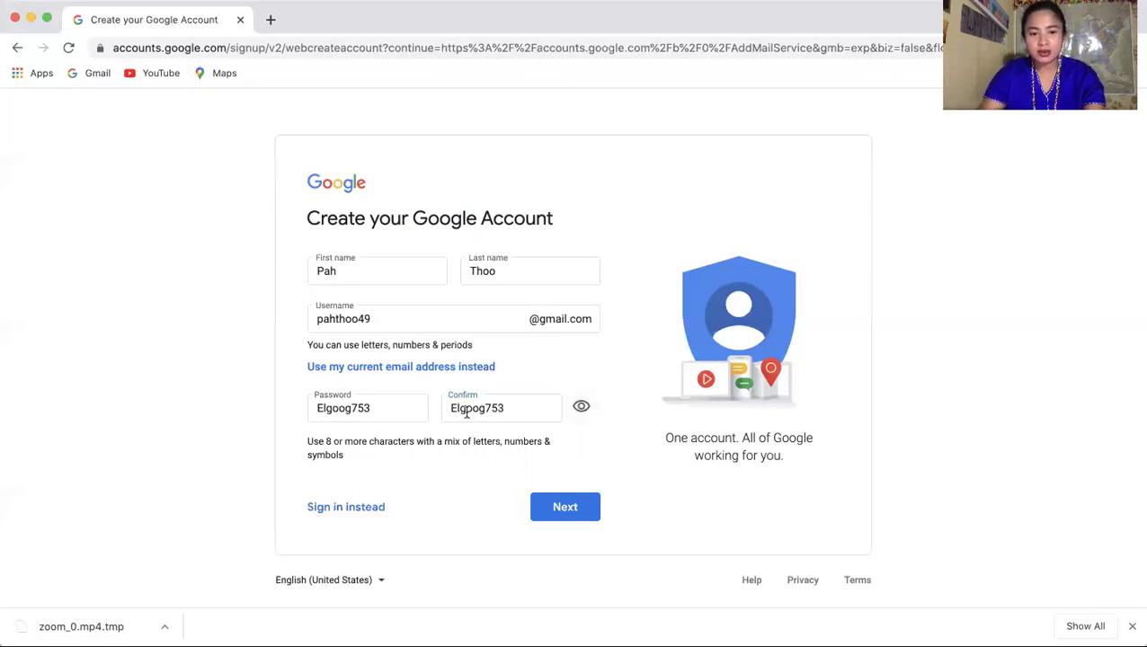
pyautogui.click(582, 409)
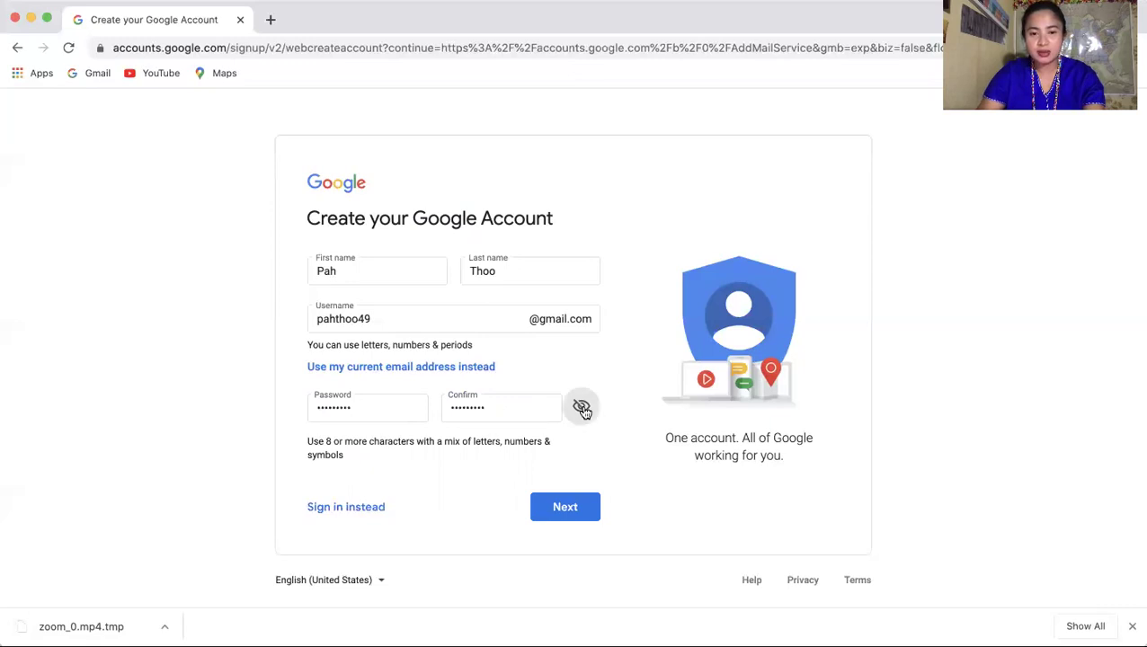
pyautogui.click(582, 409)
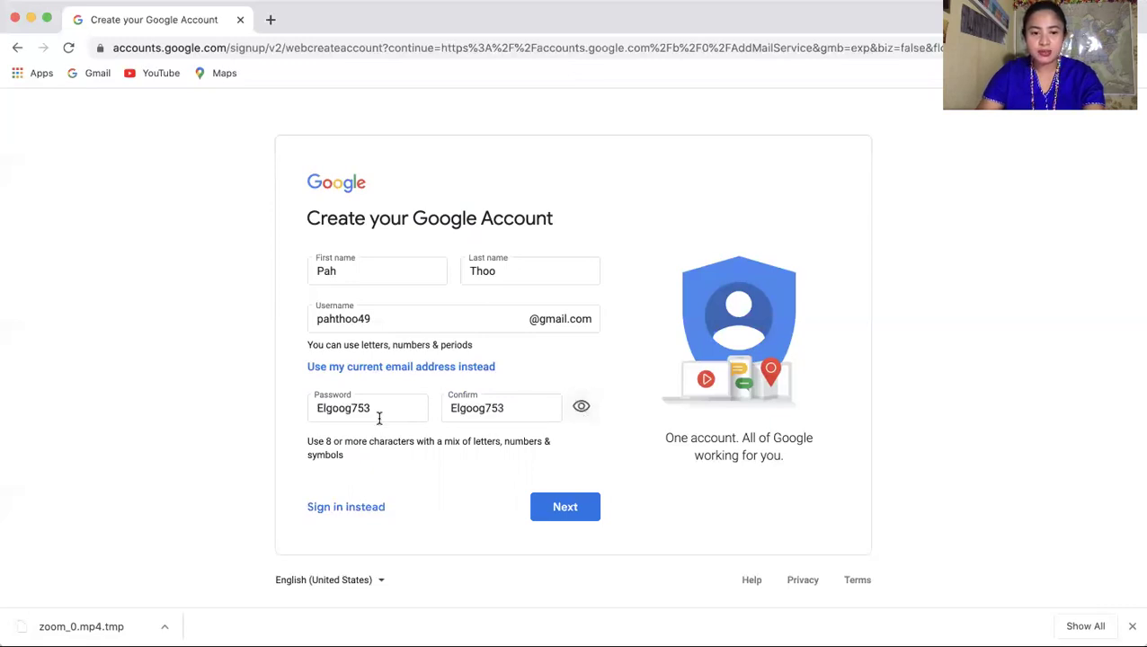
pyautogui.click(580, 409)
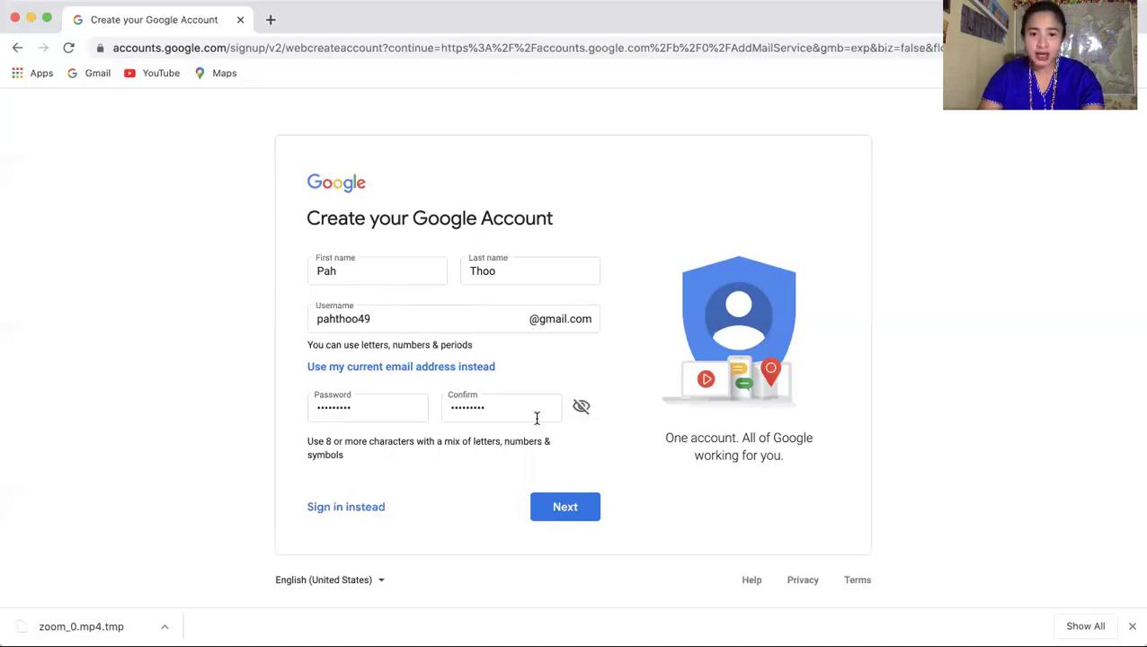
# - Submit the account details and dismiss the phone-number autofill list on the welcome page
pyautogui.click(558, 510)
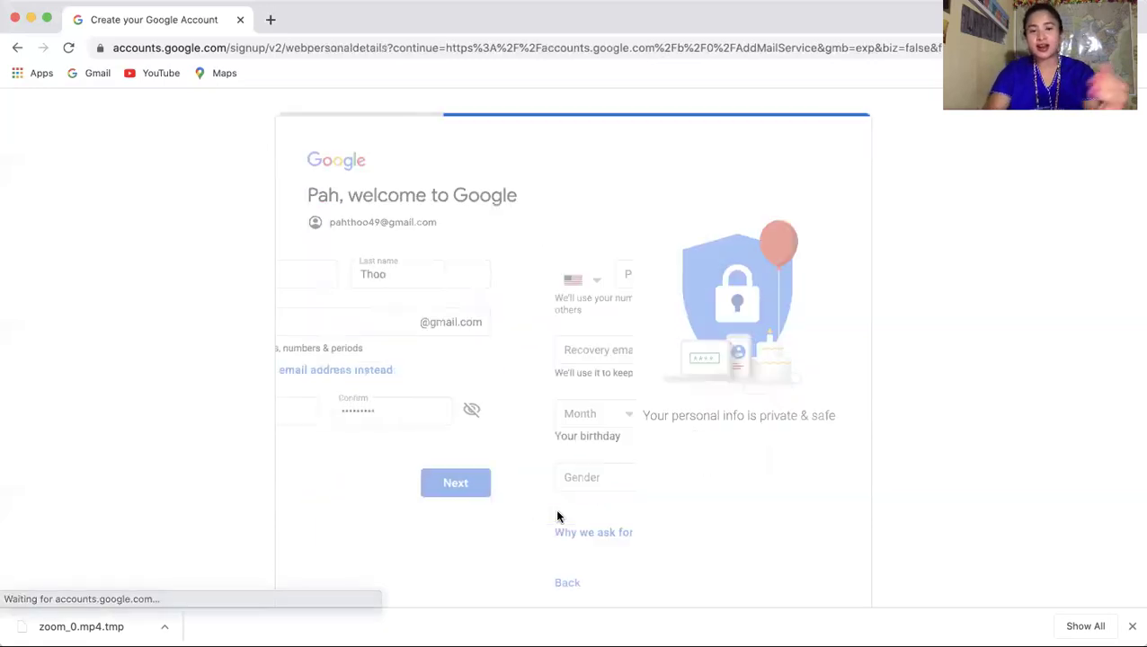
pyautogui.click(436, 279)
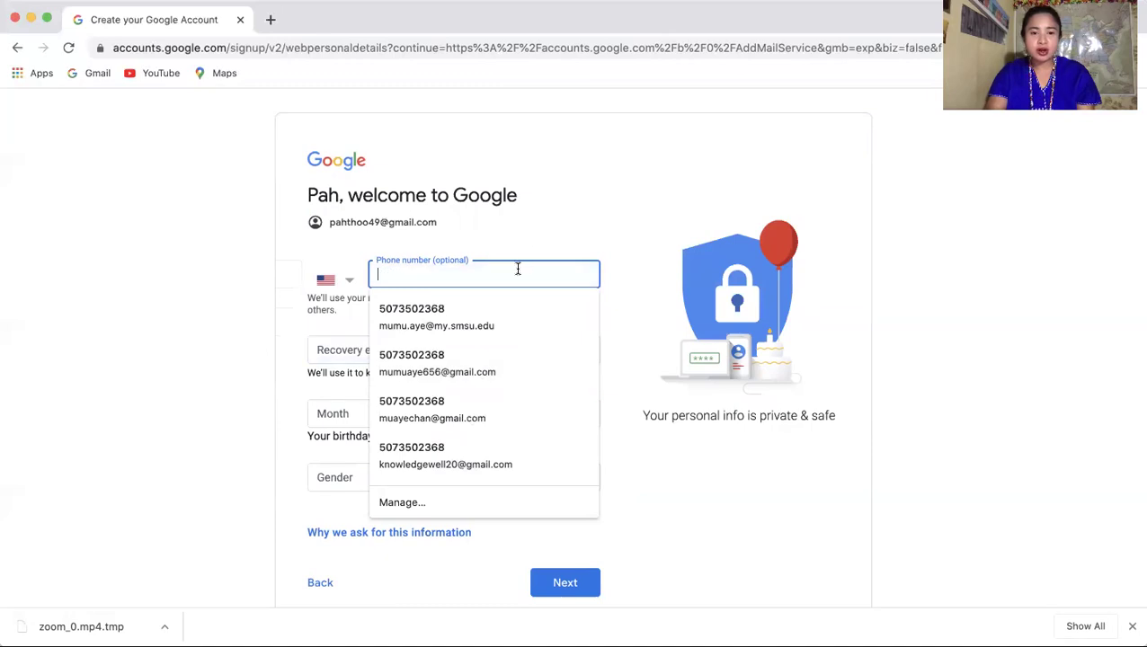
pyautogui.click(939, 303)
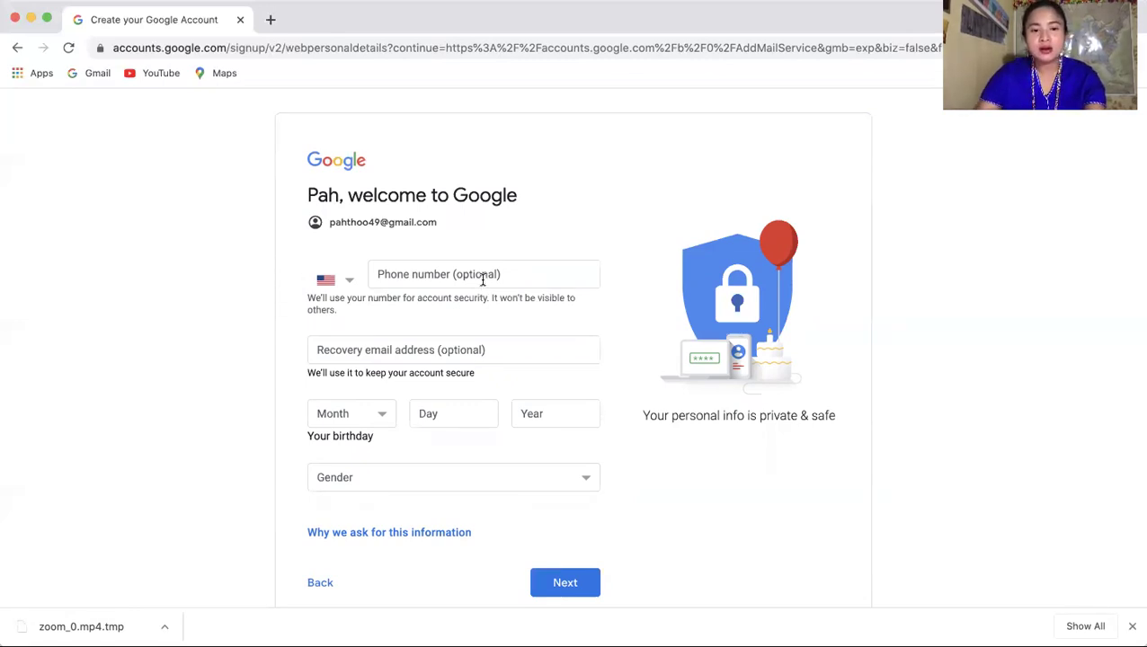
# - Type the phone number into the optional Phone number field
pyautogui.click(483, 280)
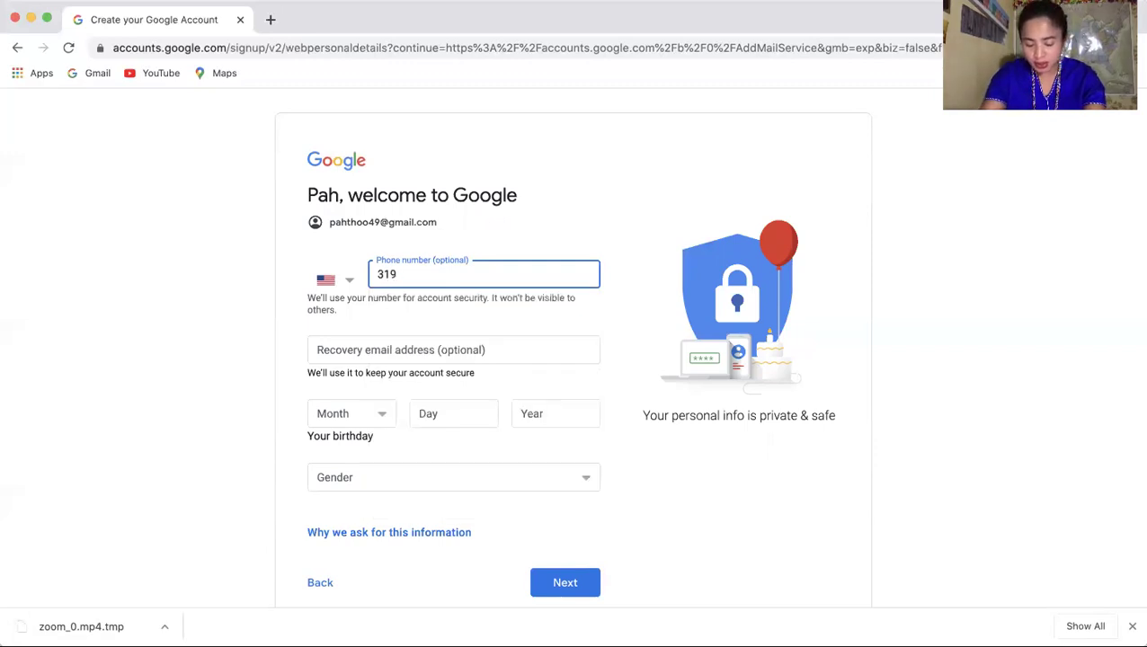
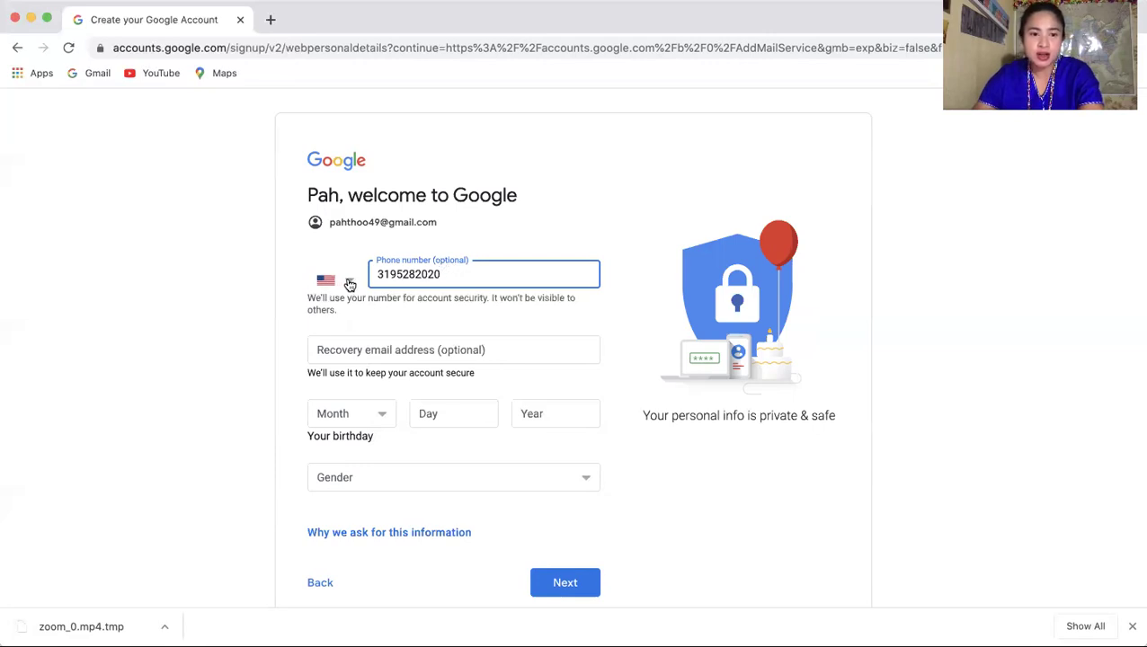
# - Try Australia, then Canada (+1), as the phone number's country code
pyautogui.click(347, 280)
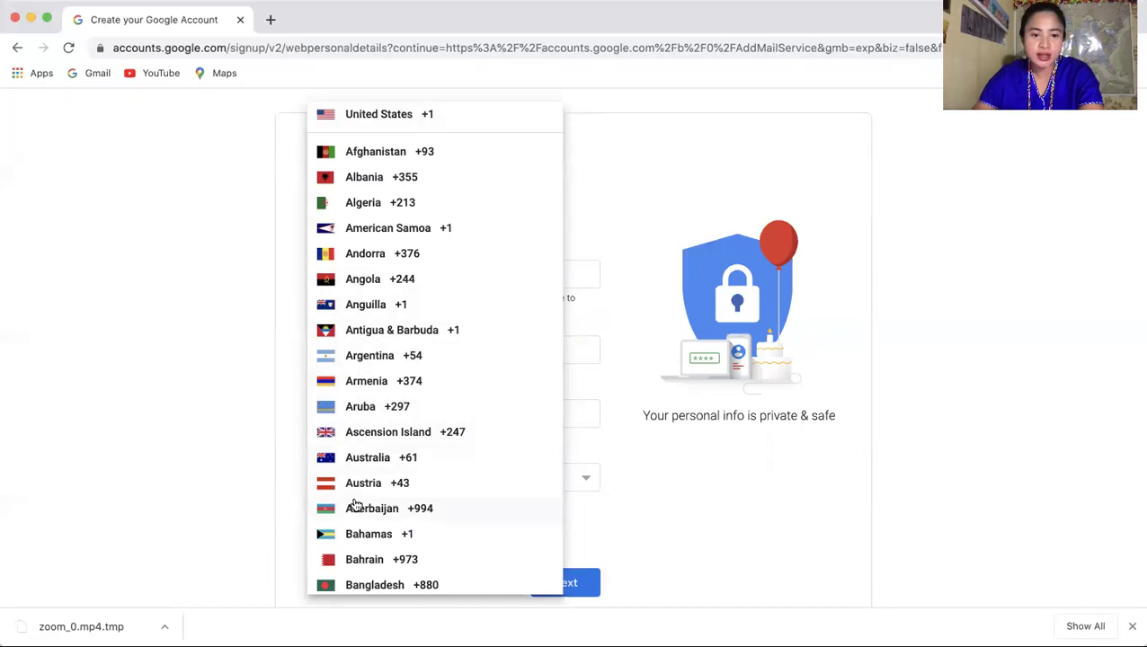
pyautogui.click(368, 460)
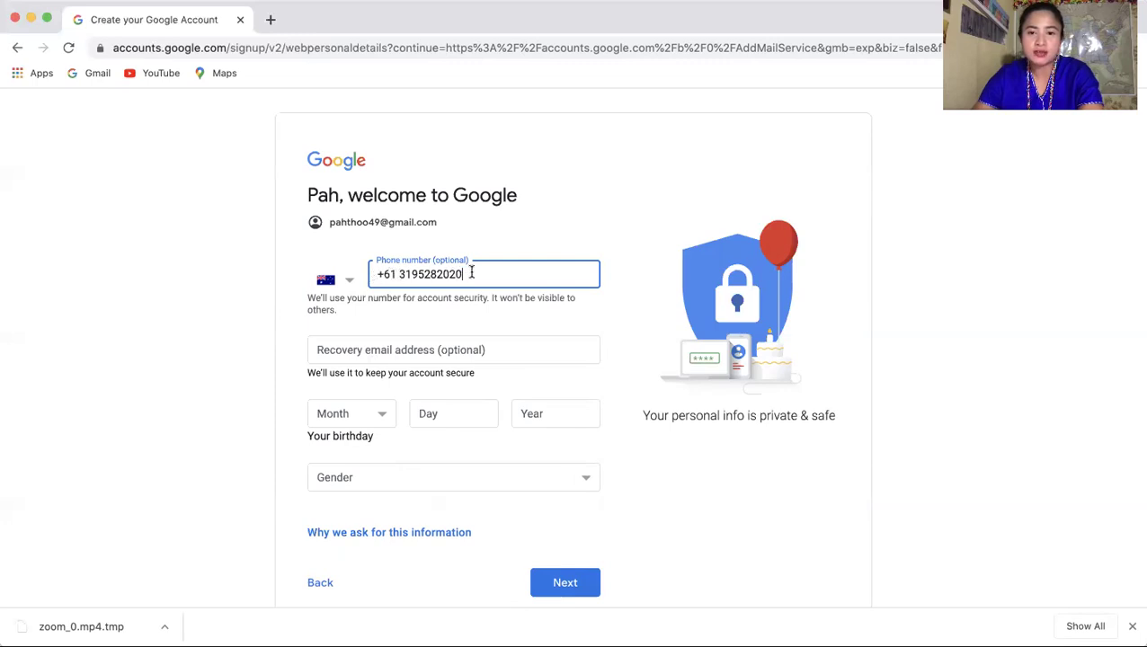
pyautogui.click(347, 286)
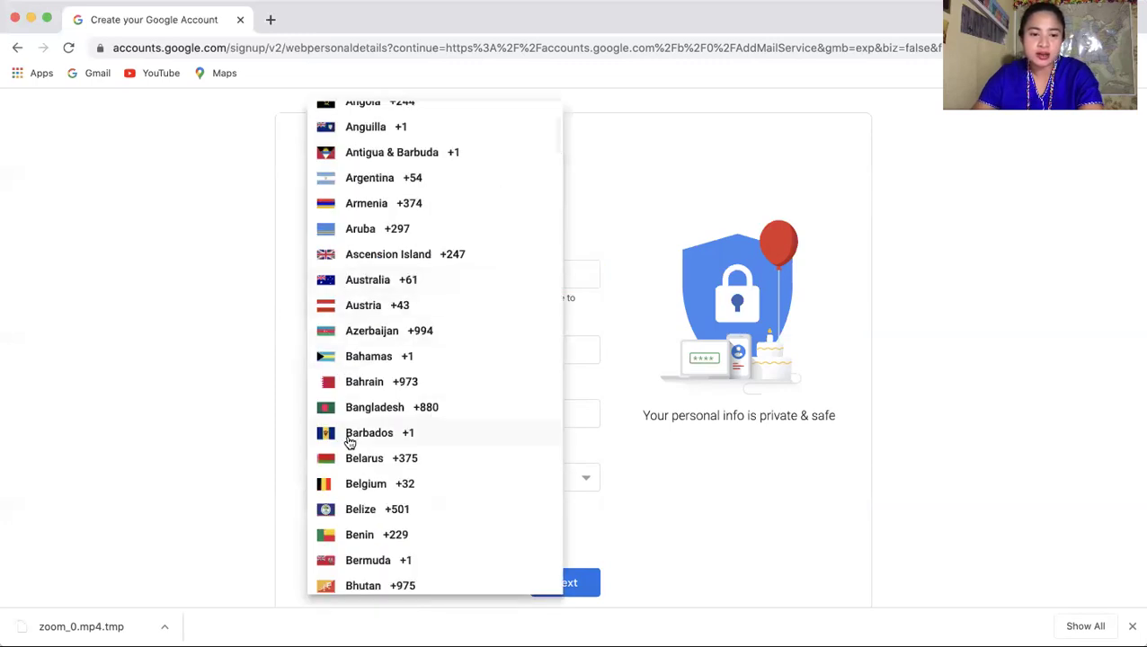
pyautogui.scroll(-5, 346, 435)
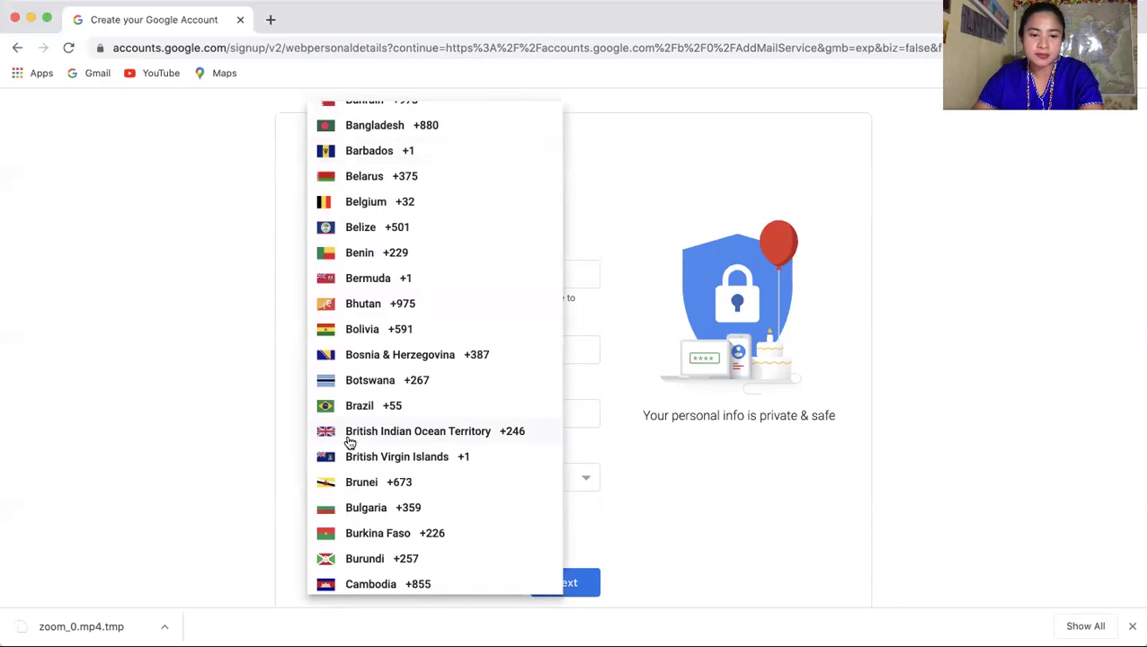
pyautogui.scroll(-3, 350, 442)
pyautogui.scroll(-2, 350, 442)
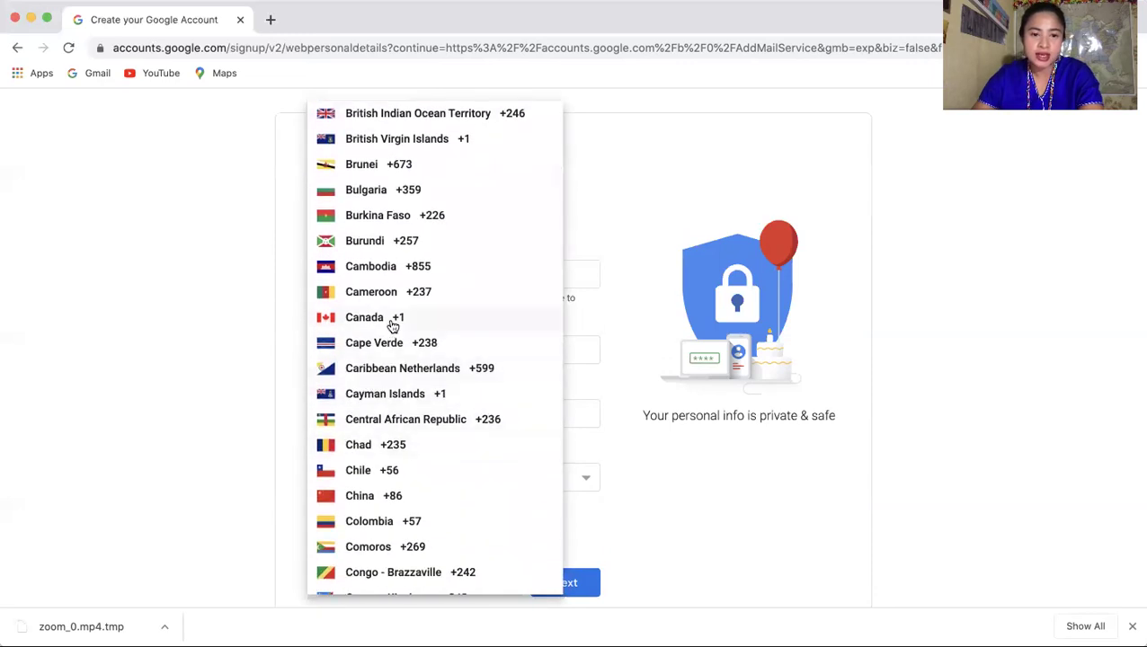
pyautogui.click(362, 318)
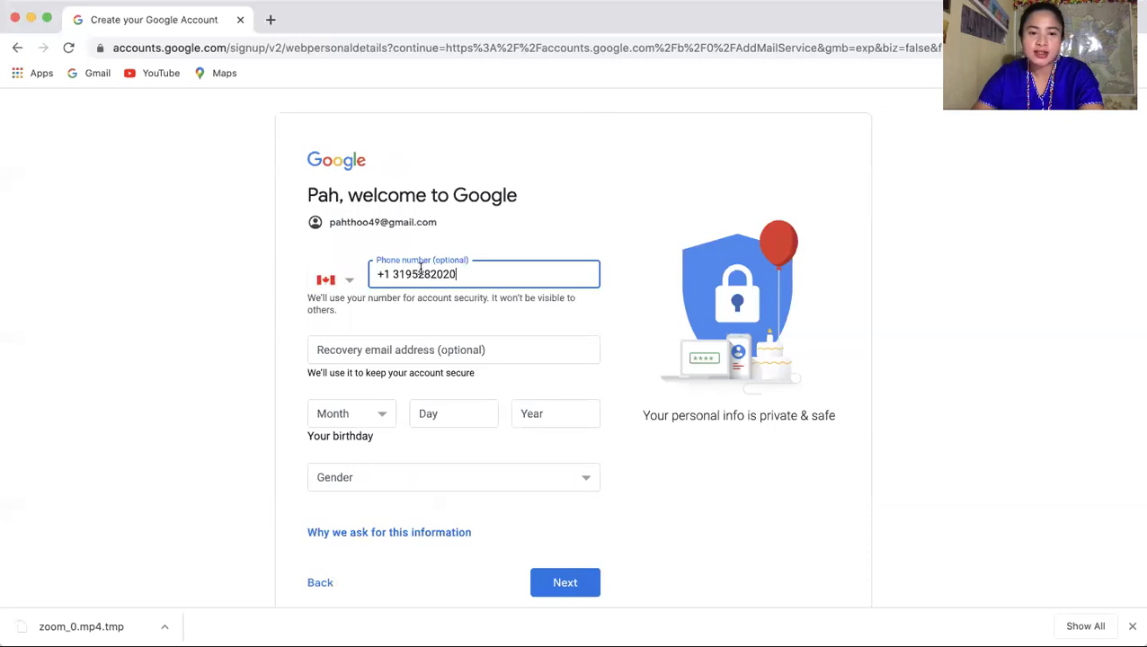
# - Switch the country code to Myanmar (Burma), then settle on United States (+1)
pyautogui.click(352, 286)
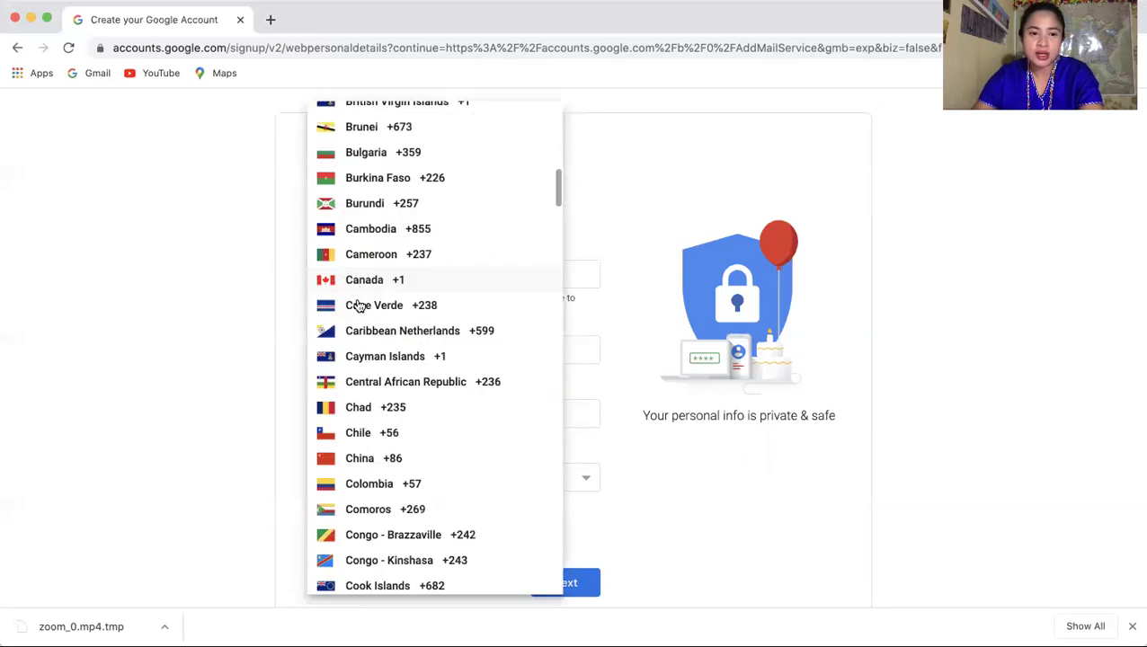
pyautogui.scroll(-15, 360, 324)
pyautogui.scroll(3, 360, 334)
pyautogui.scroll(-20, 361, 334)
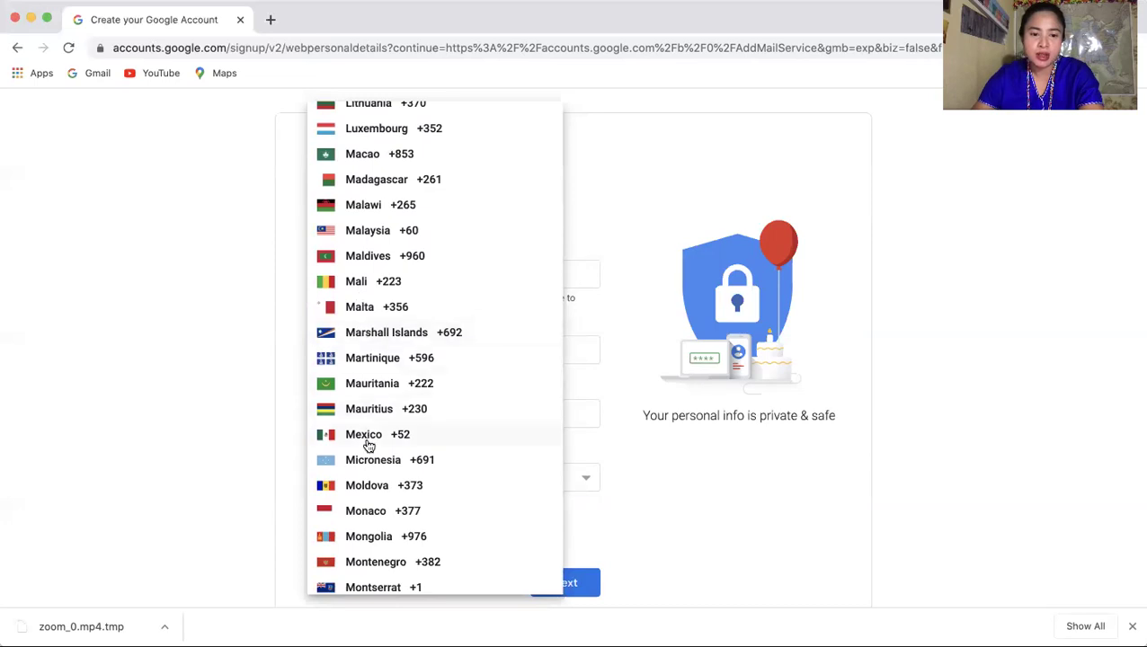
pyautogui.scroll(-1, 374, 520)
pyautogui.scroll(-3, 375, 519)
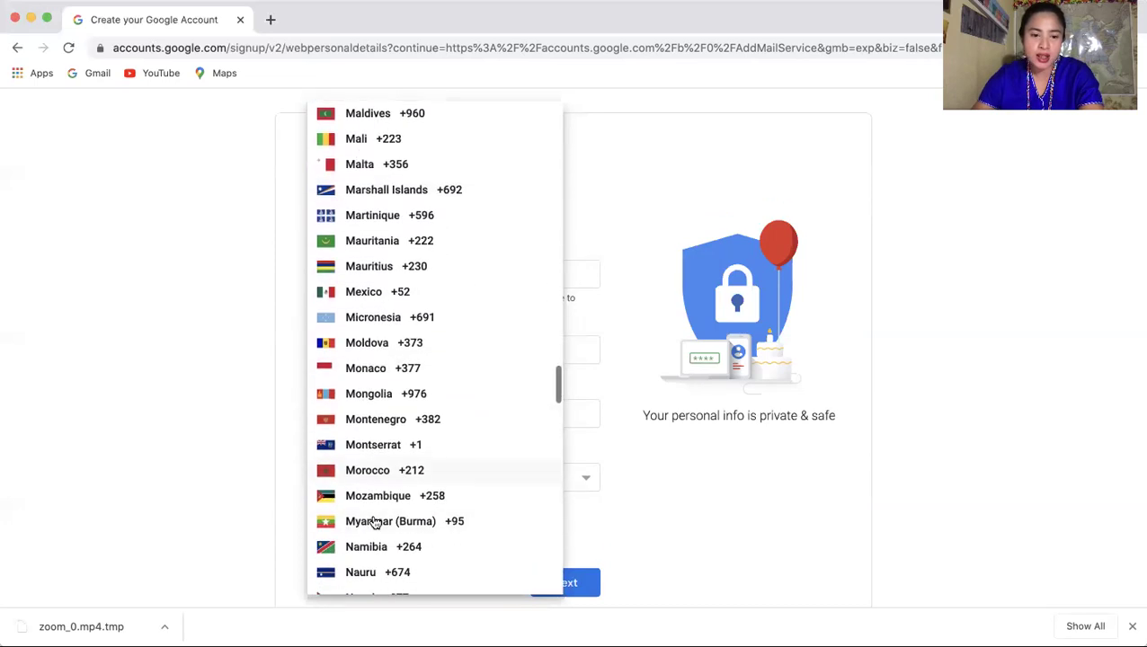
pyautogui.click(374, 519)
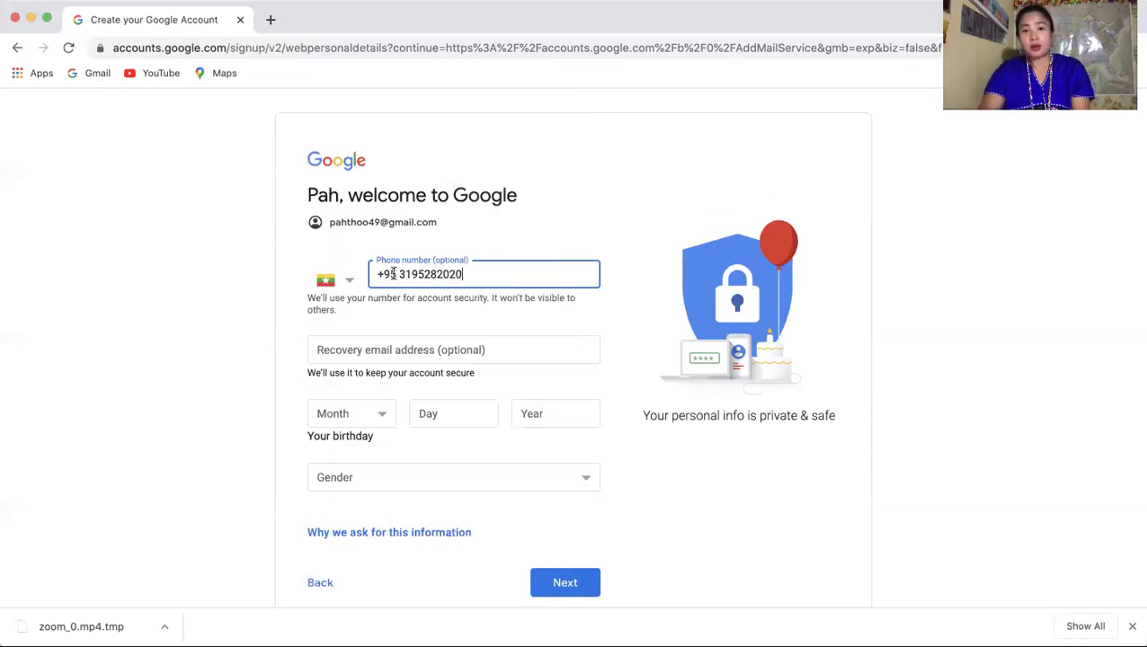
pyautogui.click(351, 285)
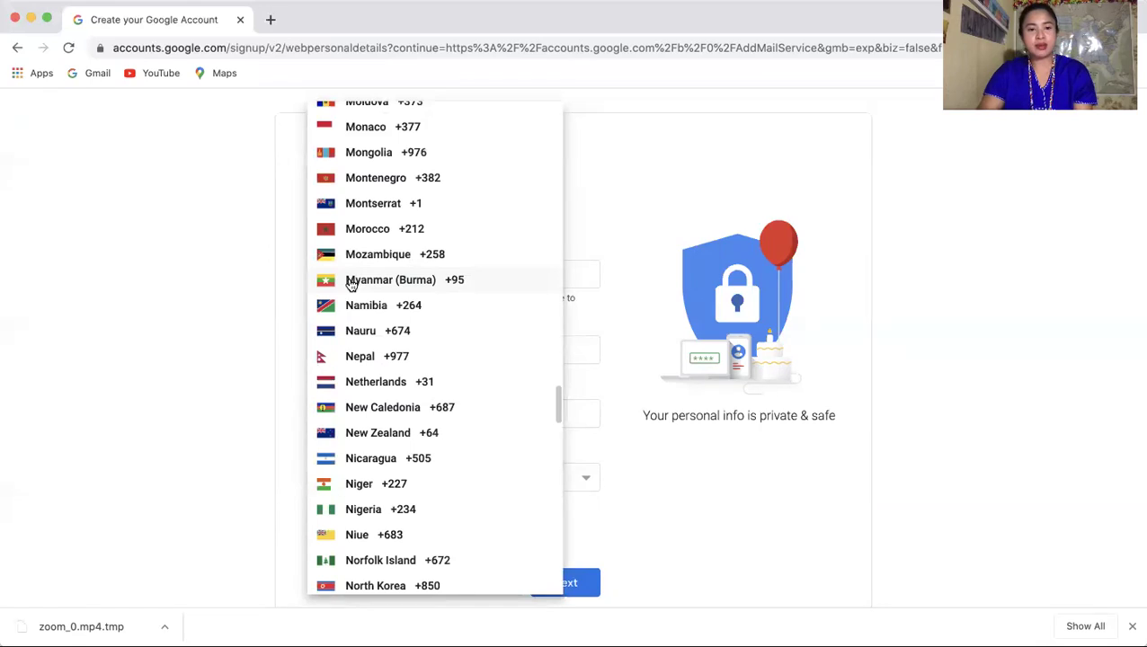
pyautogui.scroll(10, 351, 285)
pyautogui.scroll(-20, 352, 285)
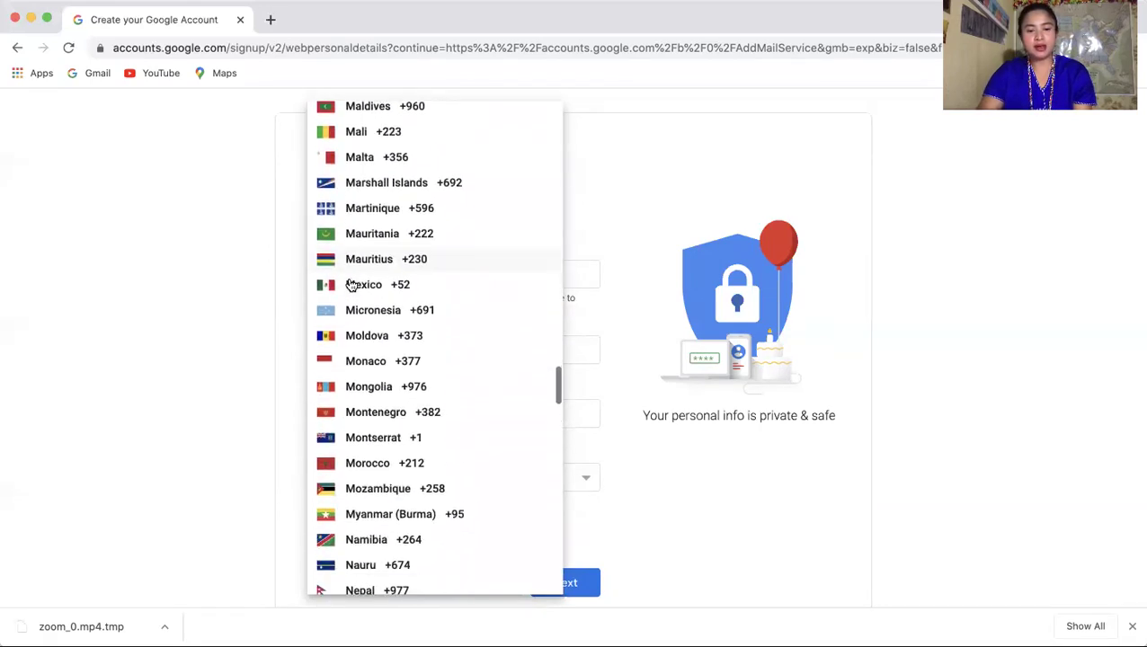
pyautogui.scroll(-15, 351, 285)
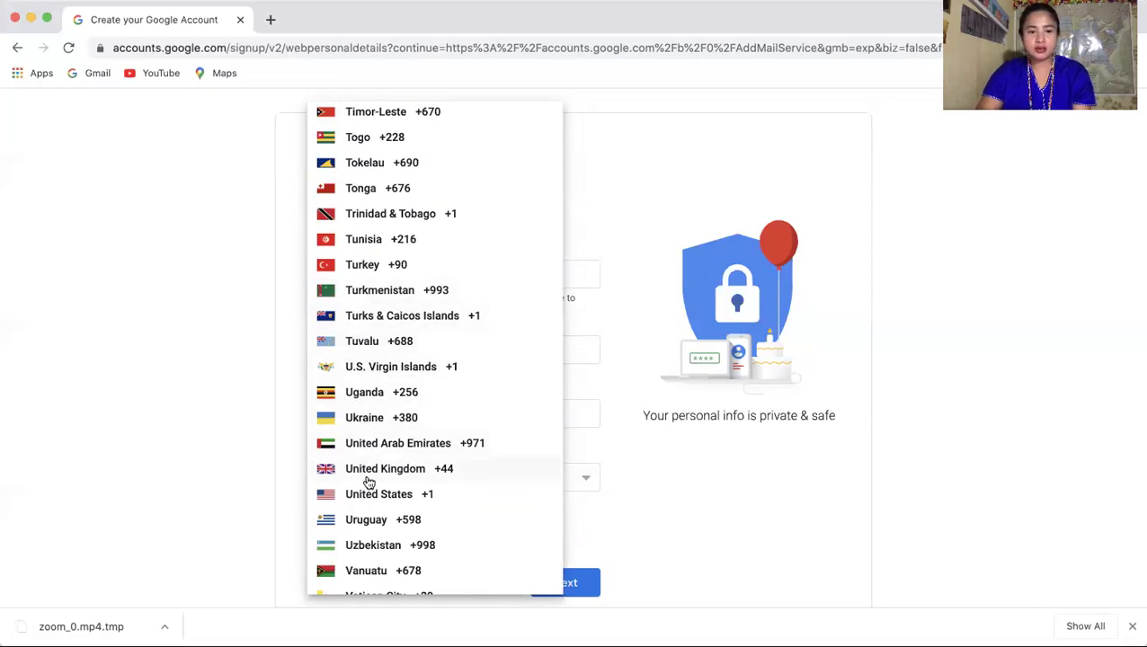
pyautogui.click(363, 505)
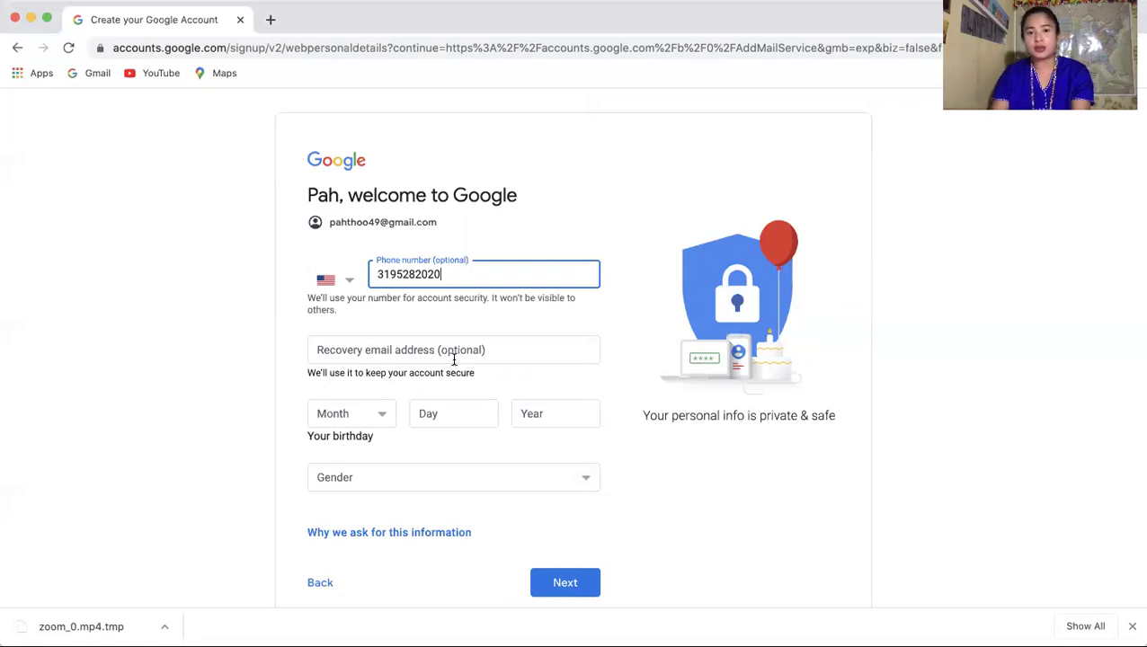
# - Fill the recovery email field with a saved address from Chrome's autofill list
pyautogui.click(450, 349)
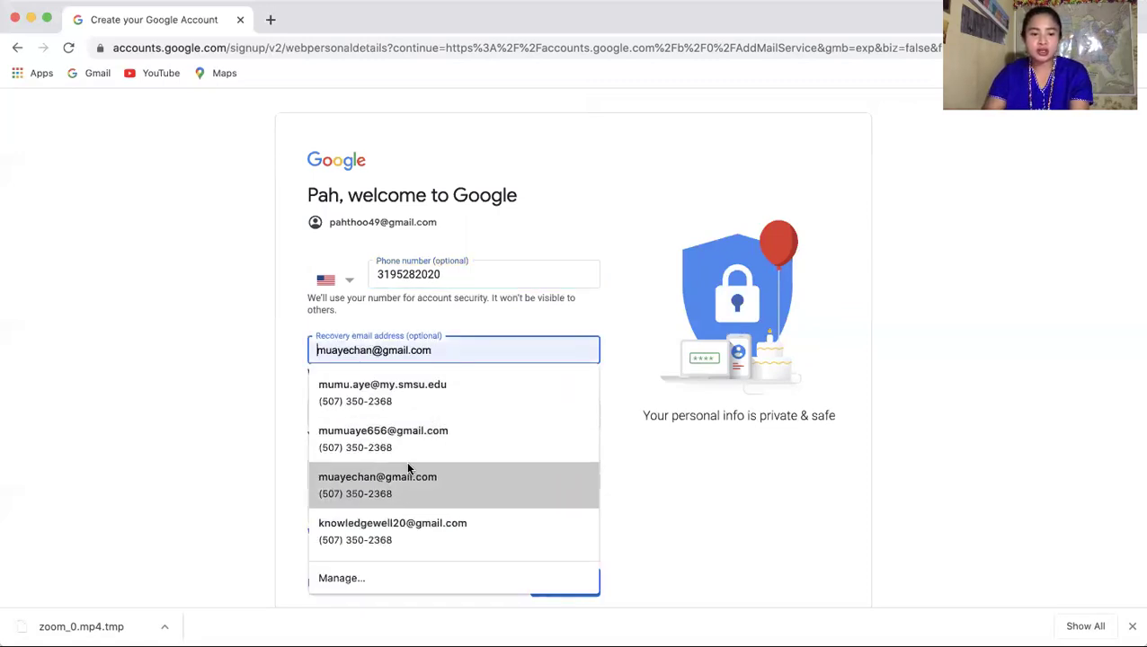
pyautogui.click(389, 525)
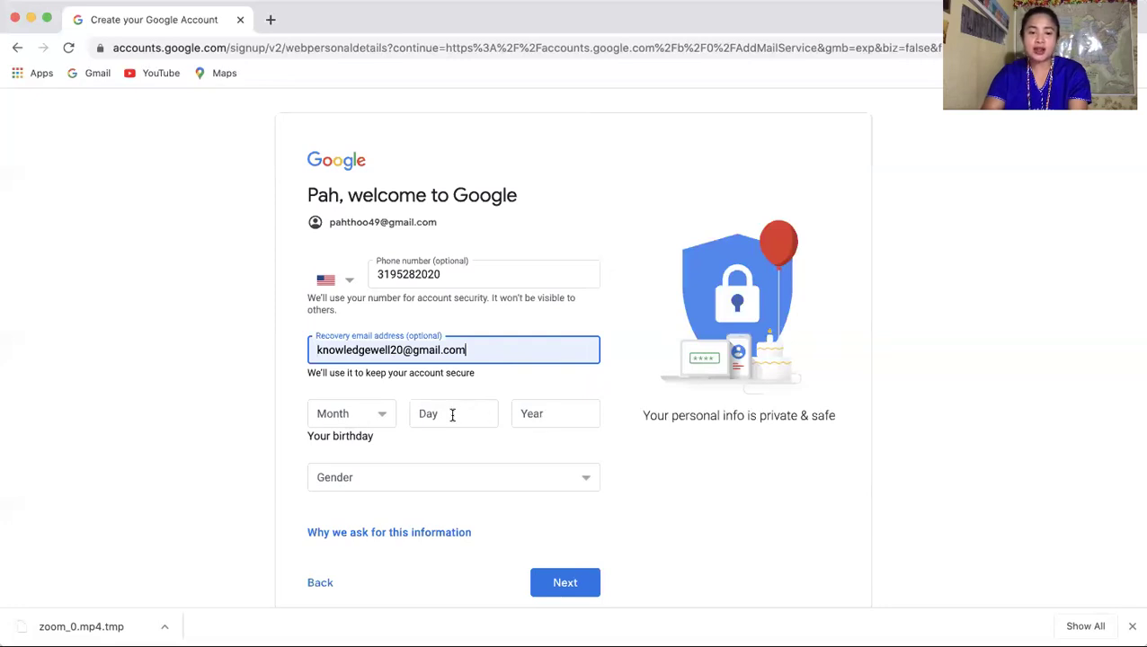
pyautogui.click(382, 414)
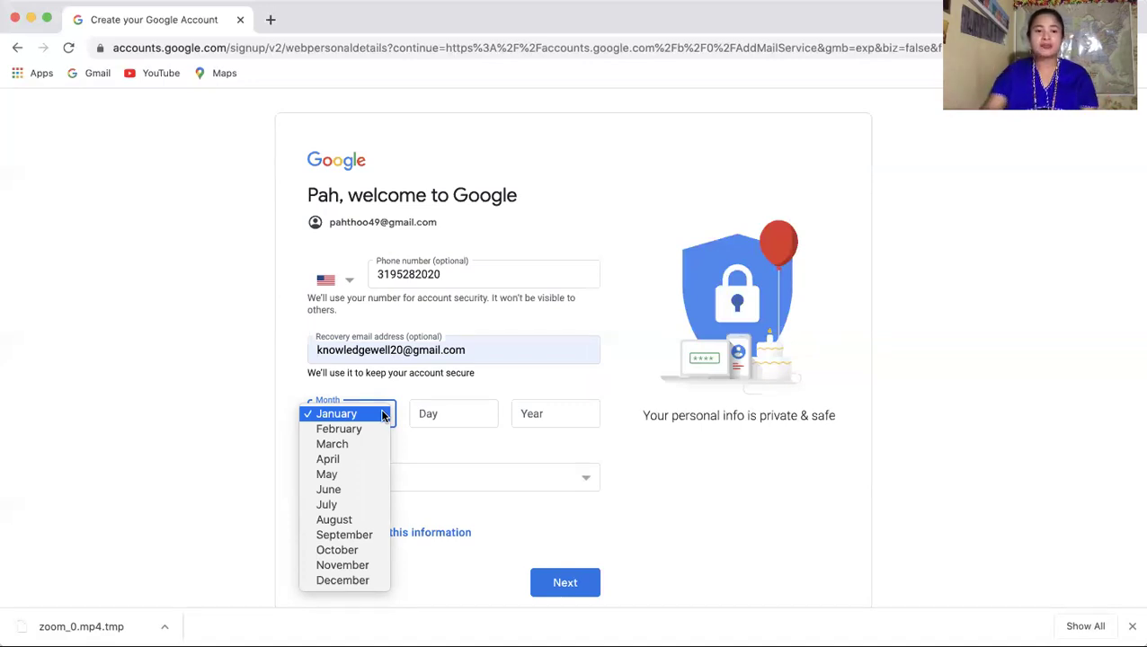
# - Enter day 1 and year 1990 to complete the January 1, 1990 birthday
pyautogui.click(447, 415)
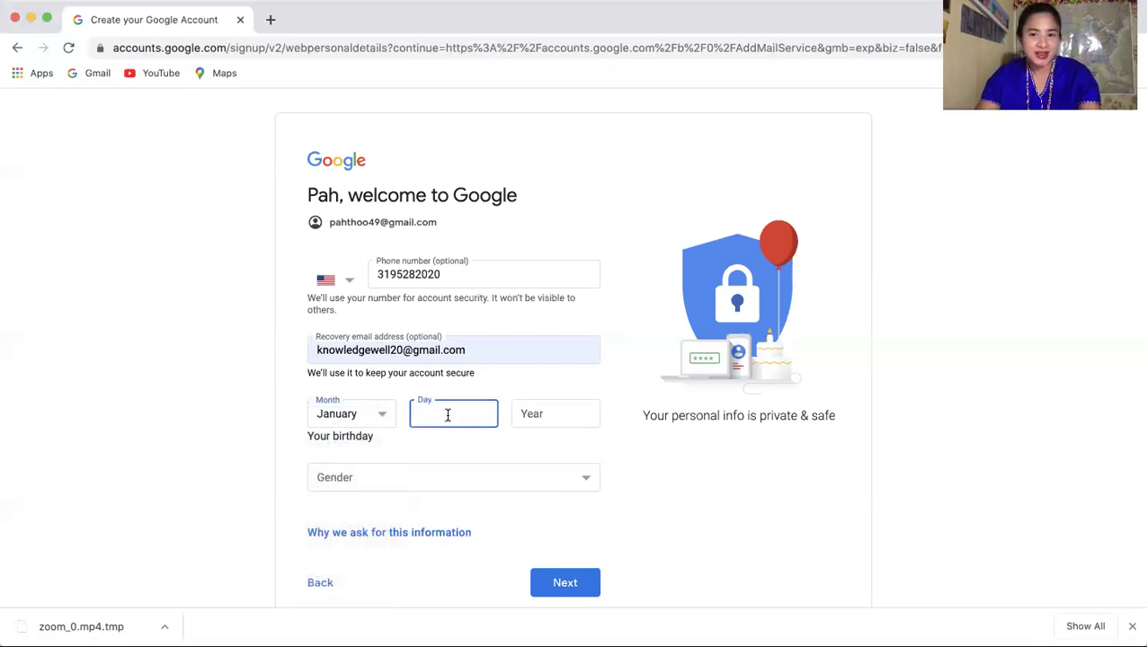
pyautogui.write('1')
pyautogui.click(522, 410)
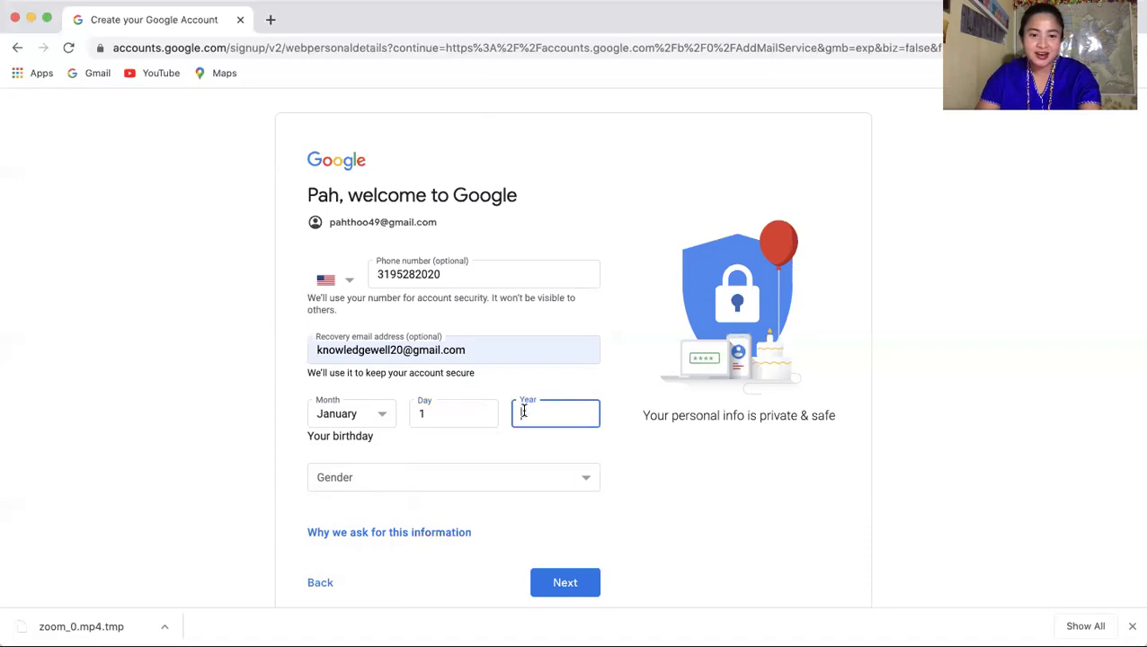
pyautogui.write('19')
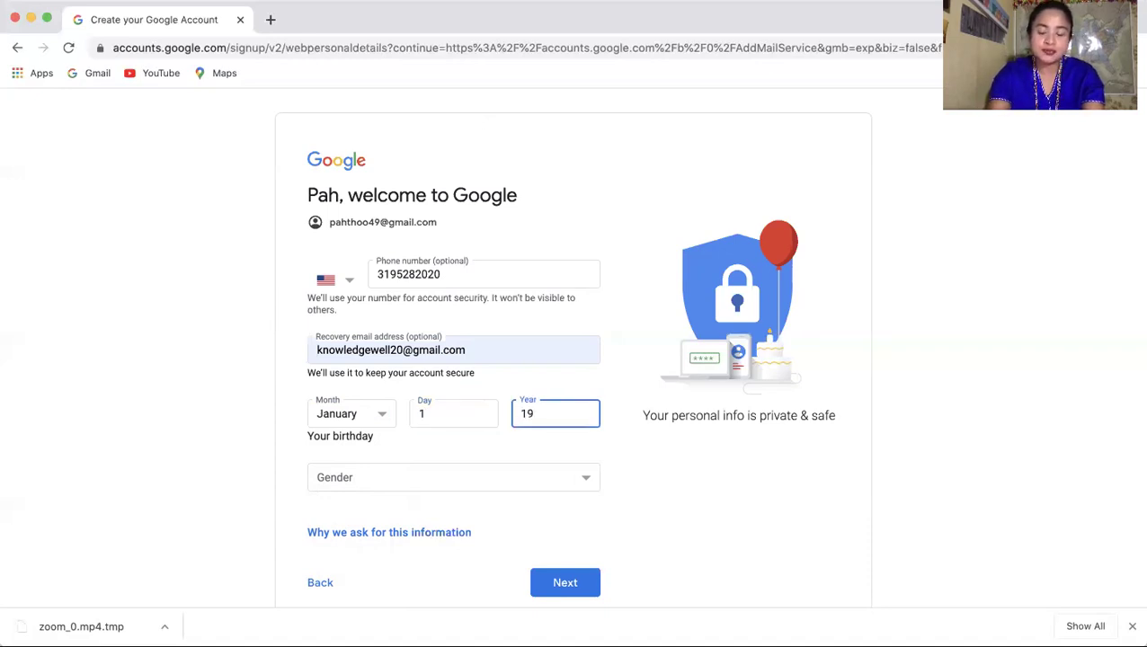
pyautogui.write('90')
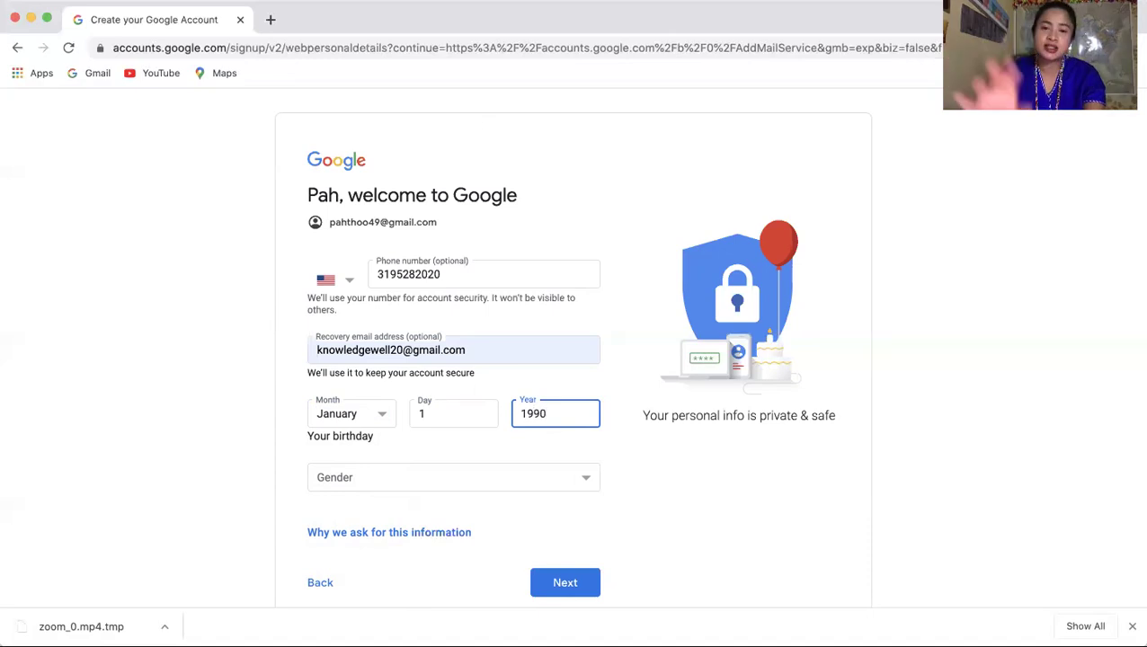
pyautogui.scroll(-1, 488, 435)
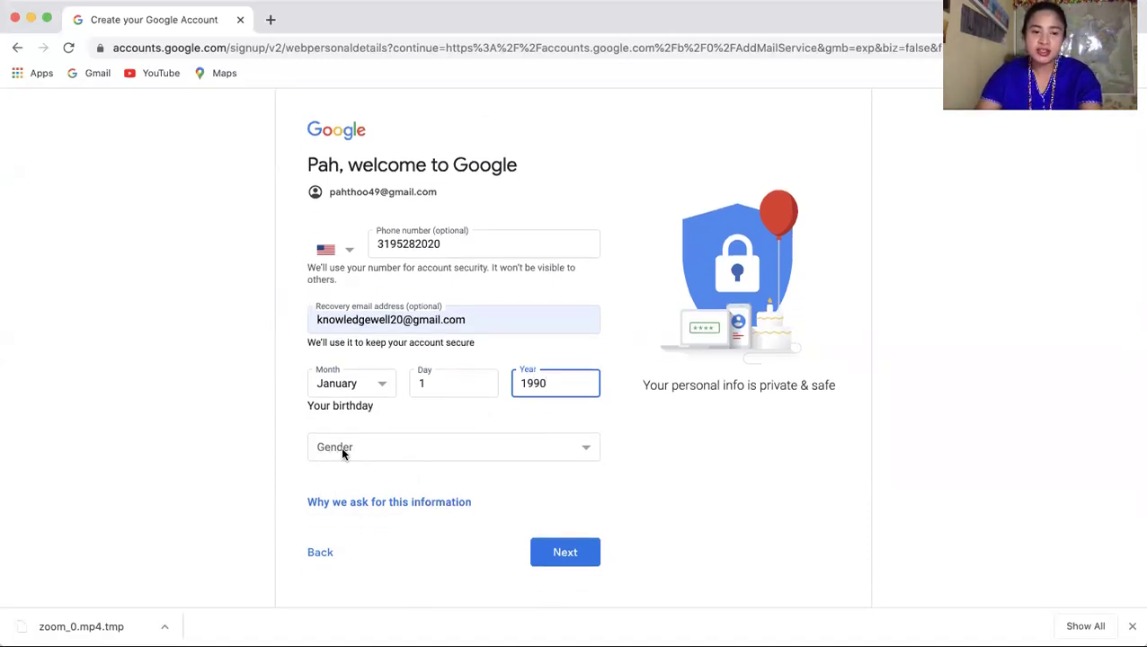
# - Try Custom and Female, settle on Male as the gender, and submit the personal details
pyautogui.click(587, 452)
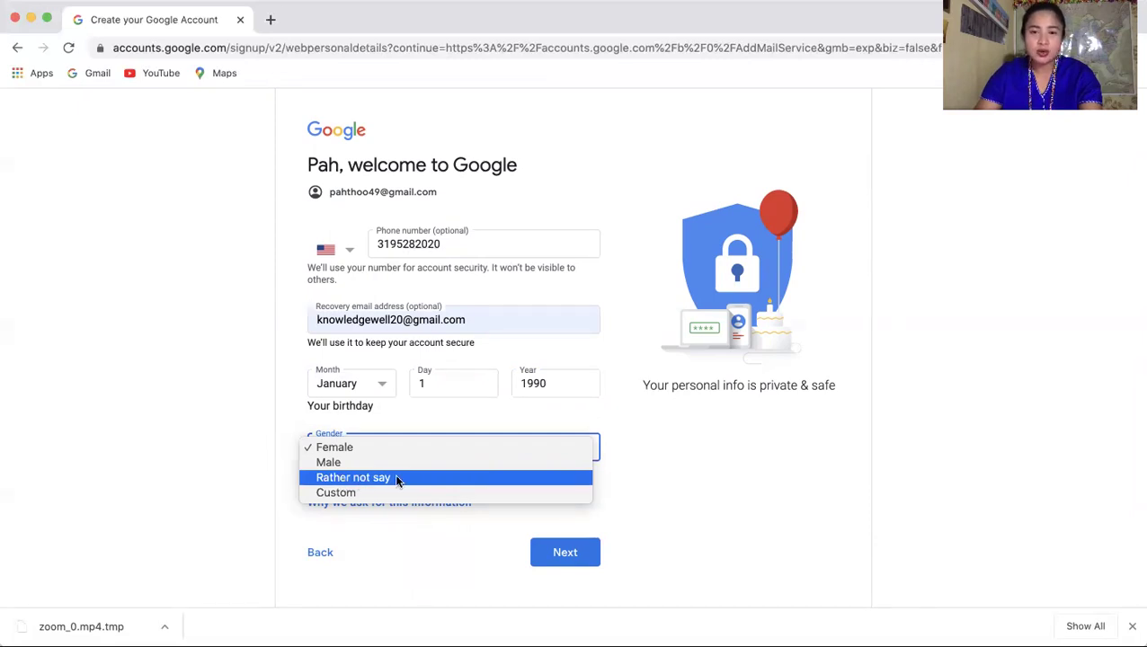
pyautogui.click(378, 493)
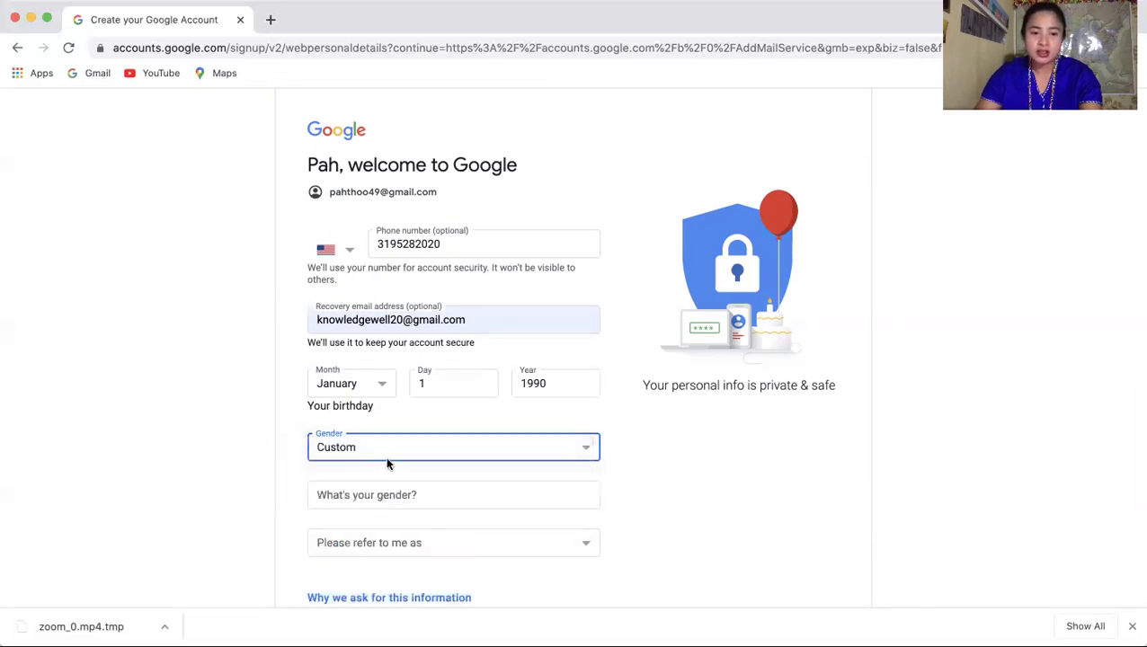
pyautogui.scroll(-1, 392, 494)
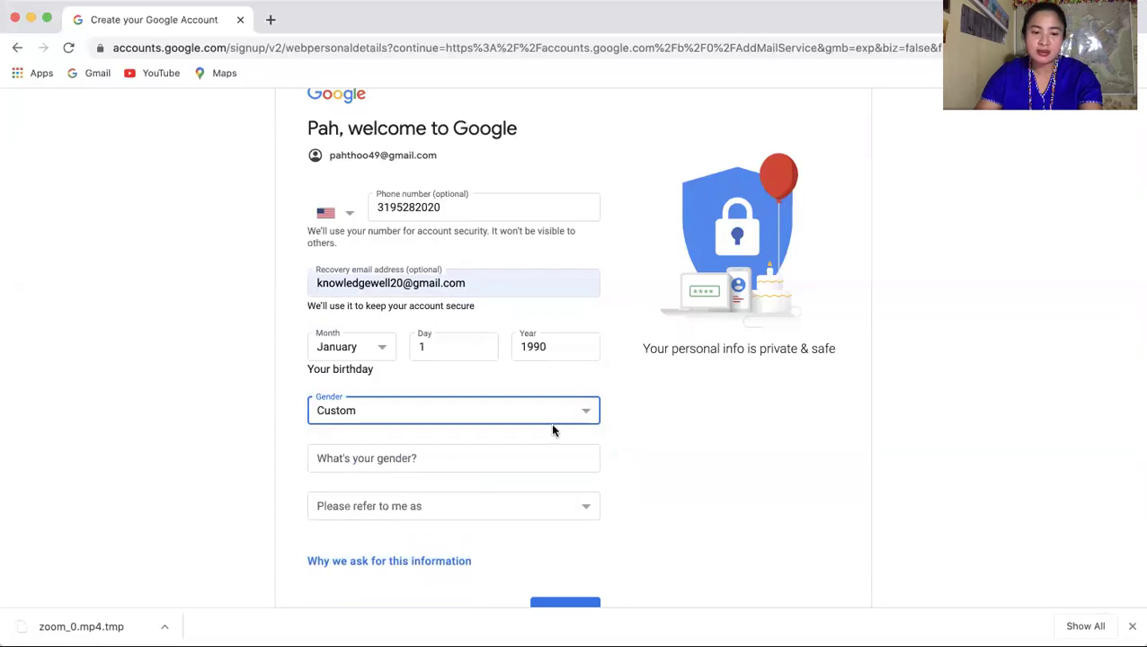
pyautogui.click(585, 410)
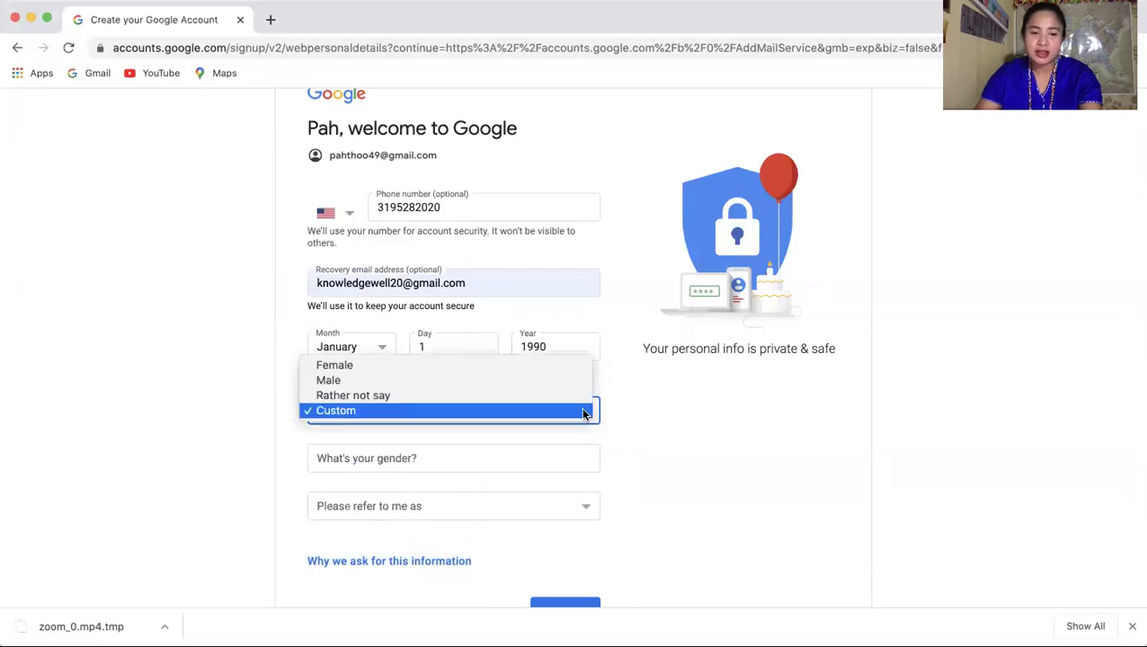
pyautogui.click(446, 381)
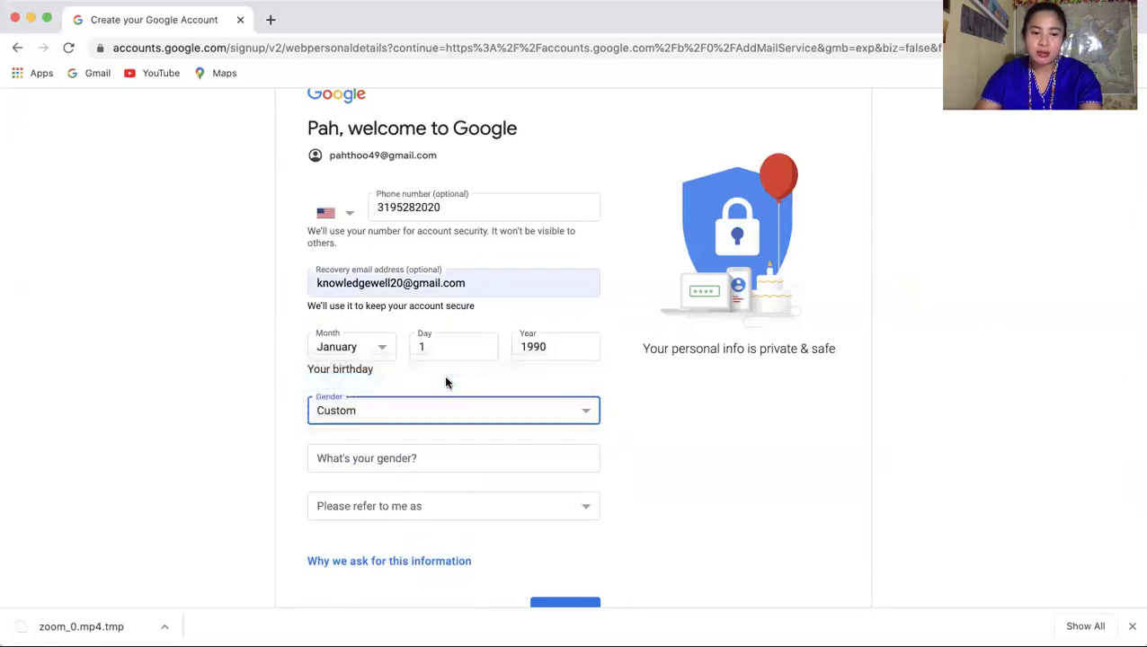
pyautogui.click(579, 409)
pyautogui.click(485, 394)
pyautogui.click(580, 410)
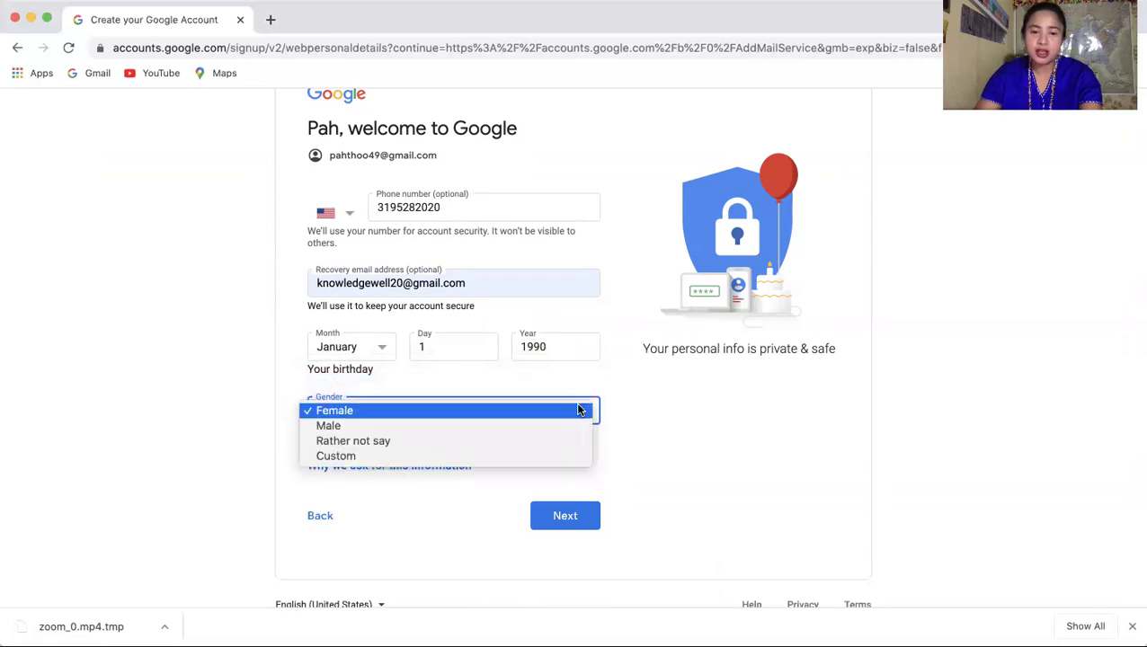
pyautogui.click(531, 426)
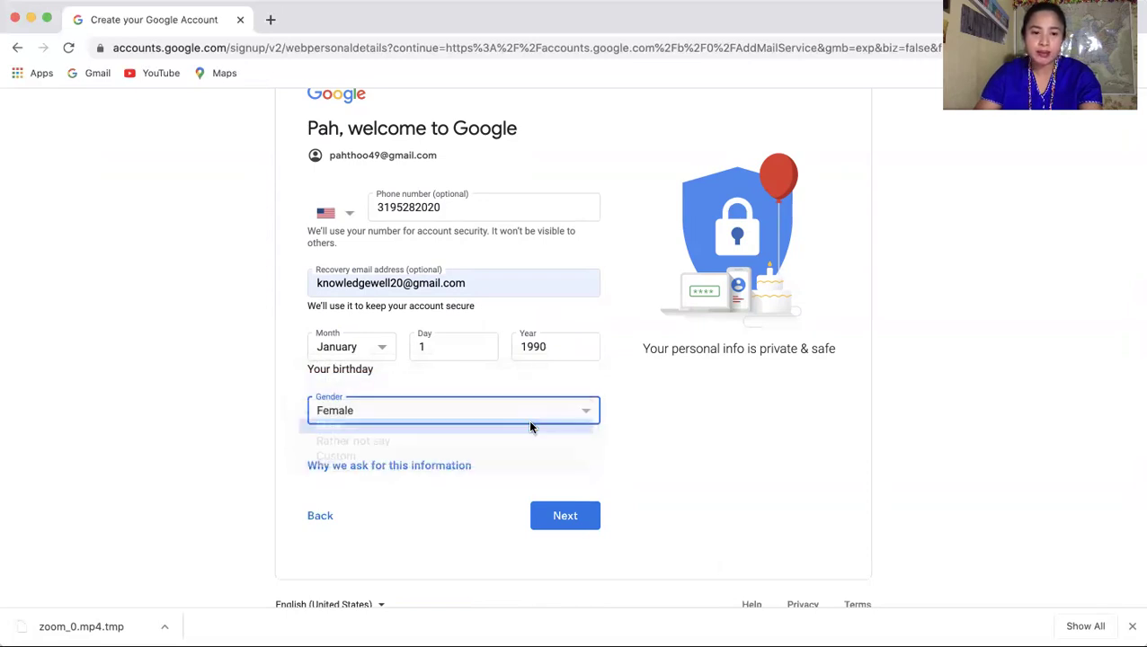
pyautogui.click(566, 520)
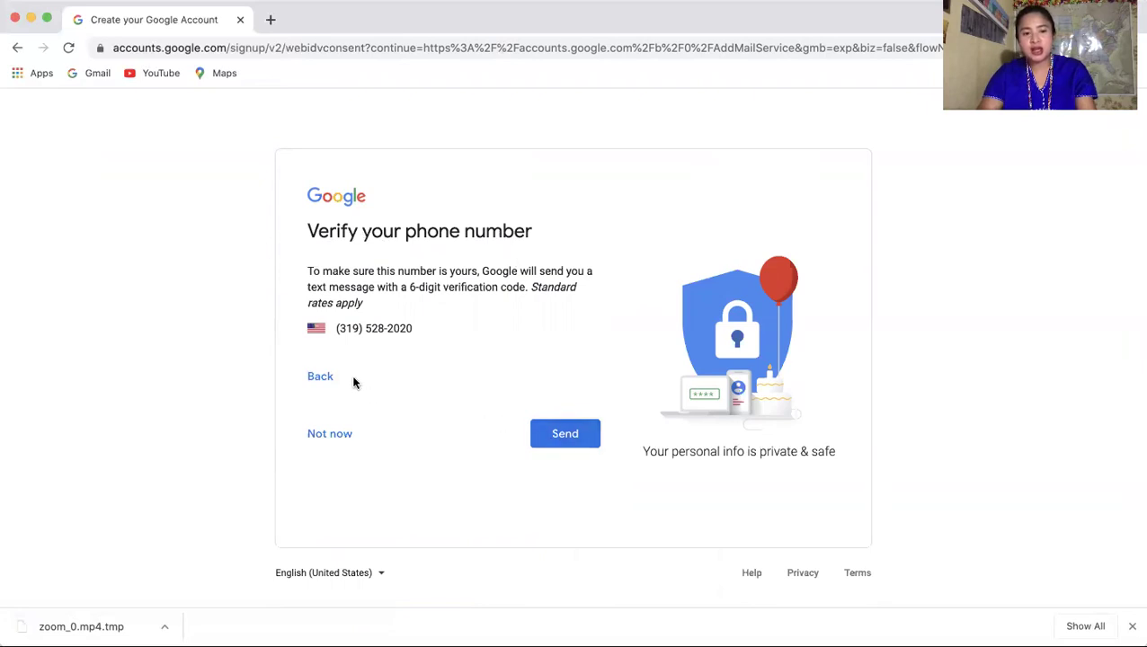
# - Send the verification code by text to the phone number
pyautogui.click(564, 436)
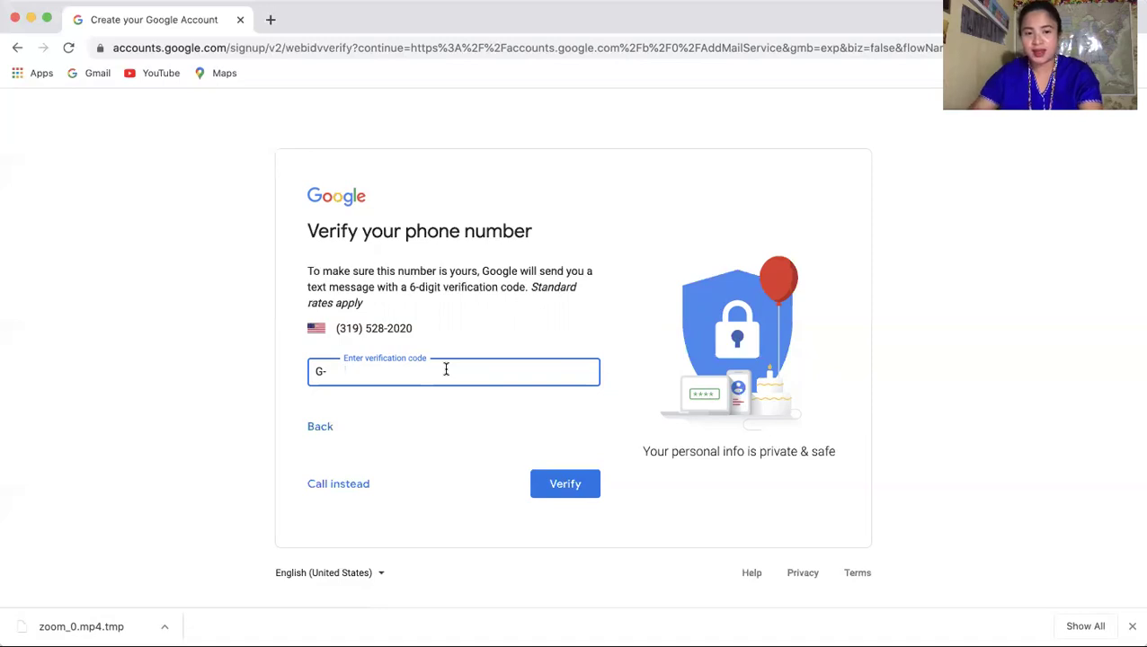
# - Go back, correct the phone number's ending to 8152, and resubmit the details
pyautogui.click(319, 425)
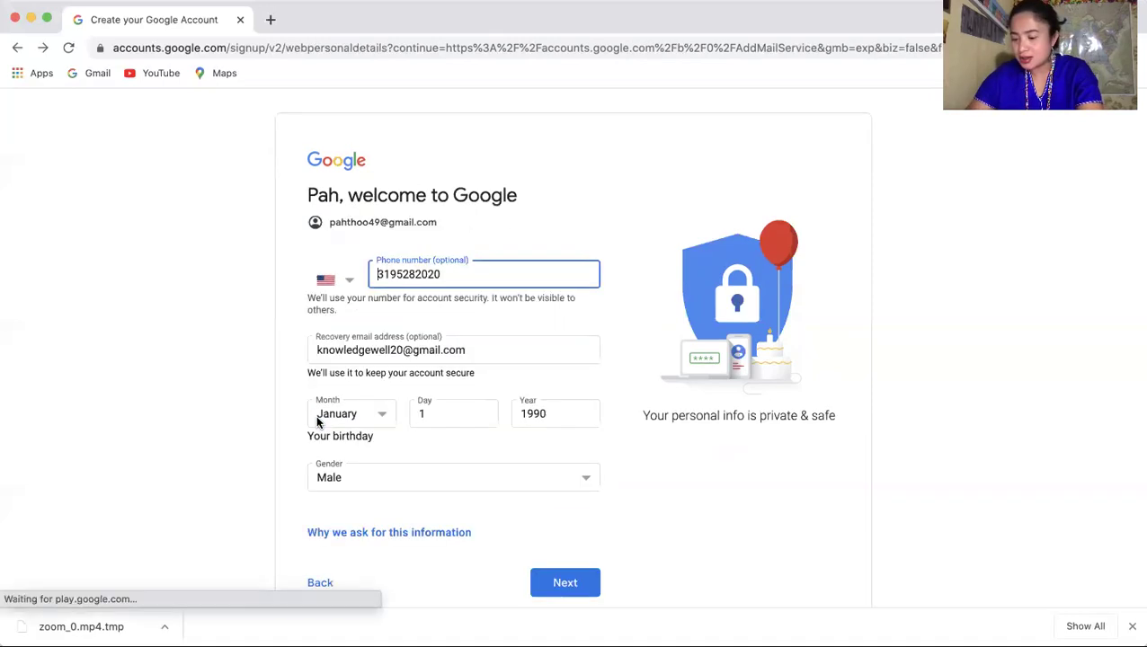
pyautogui.click(442, 274)
pyautogui.press('BackSpace')
pyautogui.press('BackSpace')
pyautogui.press('BackSpace')
pyautogui.press('BackSpace')
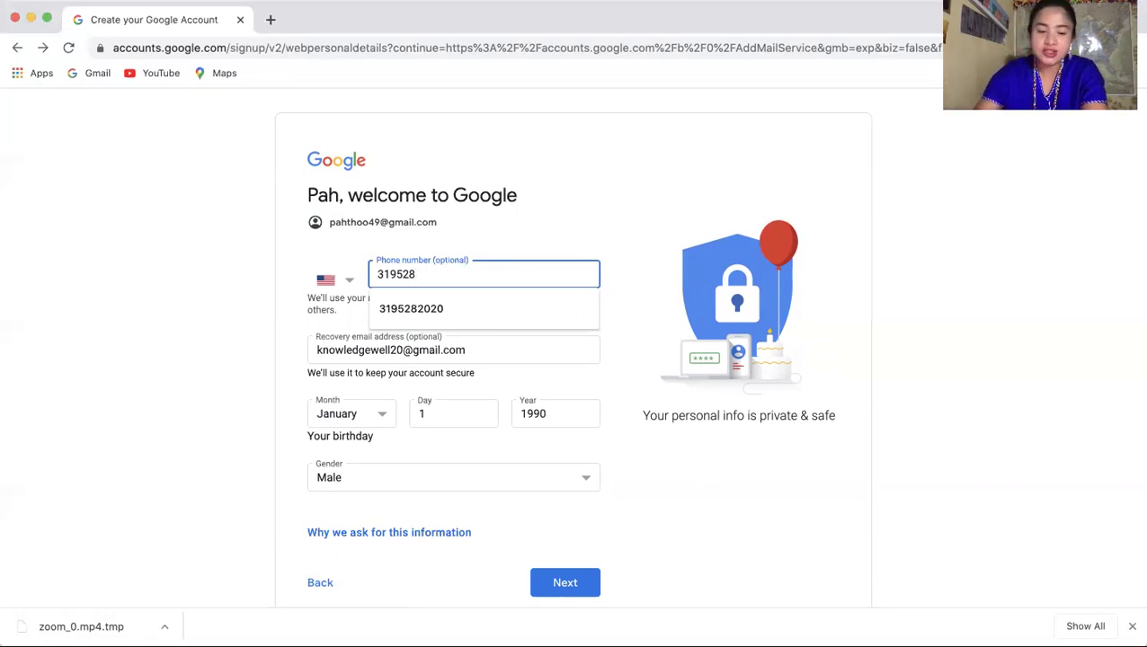
pyautogui.write('8152')
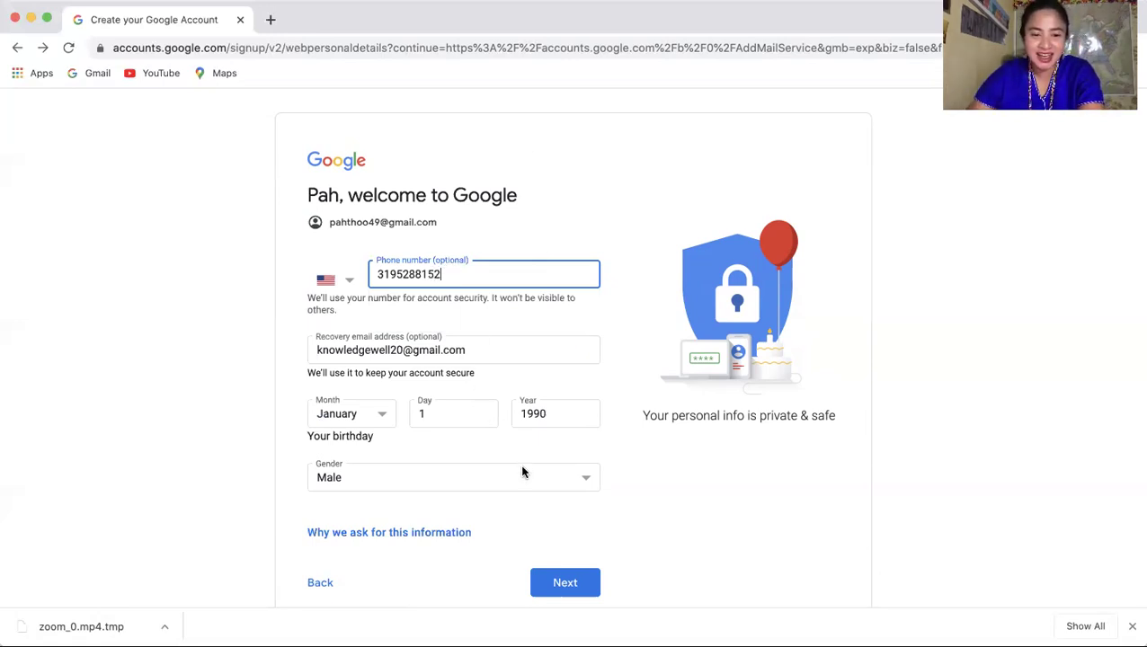
pyautogui.scroll(-2, 531, 467)
pyautogui.click(562, 512)
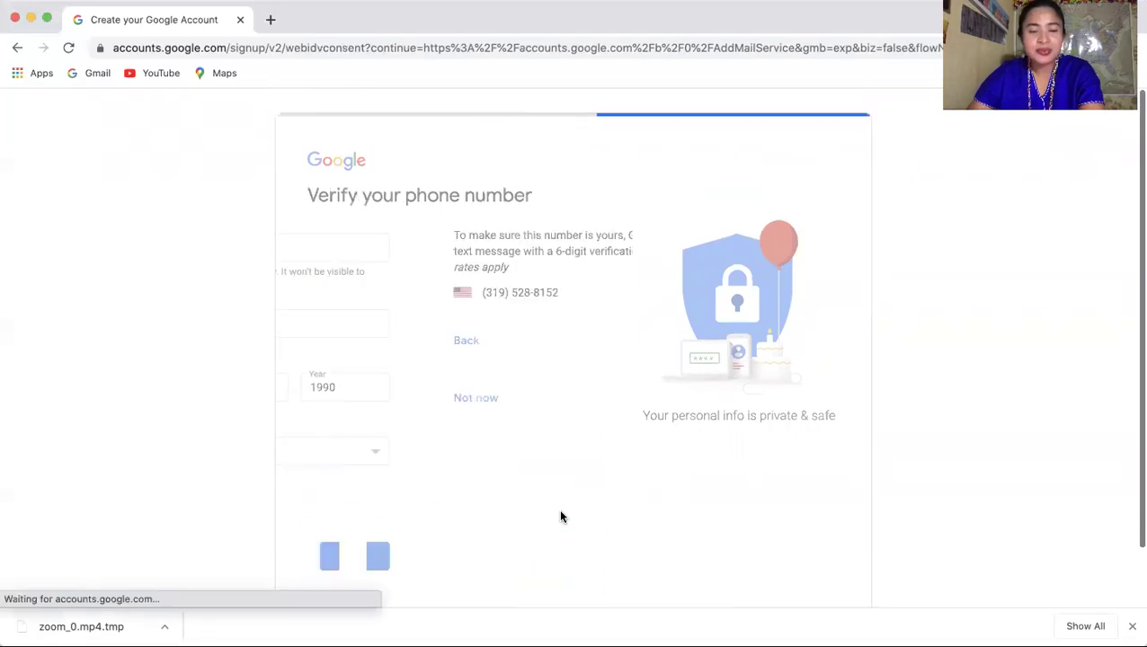
# - Have the code texted, then enter the received 6-digit code and verify the phone
pyautogui.click(550, 428)
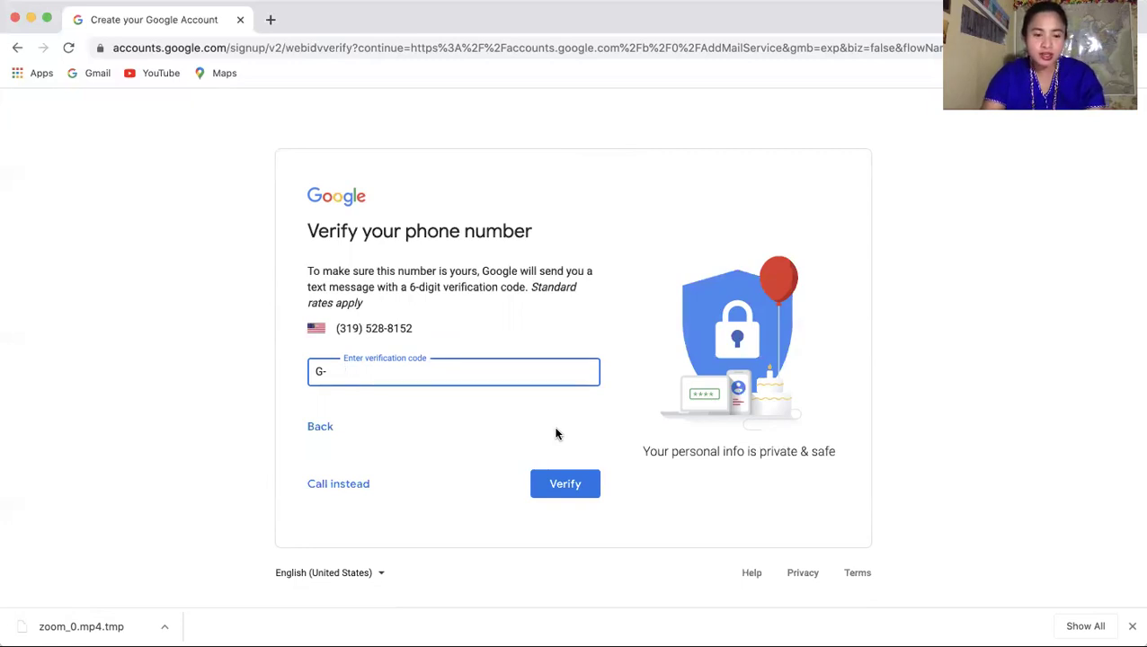
pyautogui.click(332, 373)
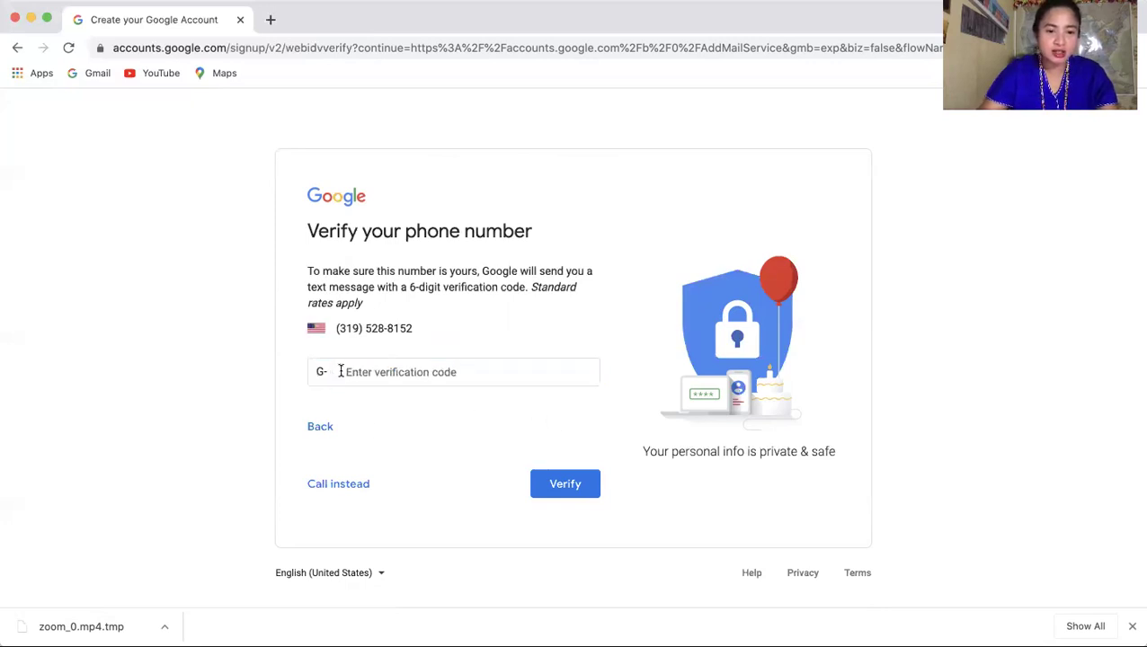
pyautogui.click(340, 372)
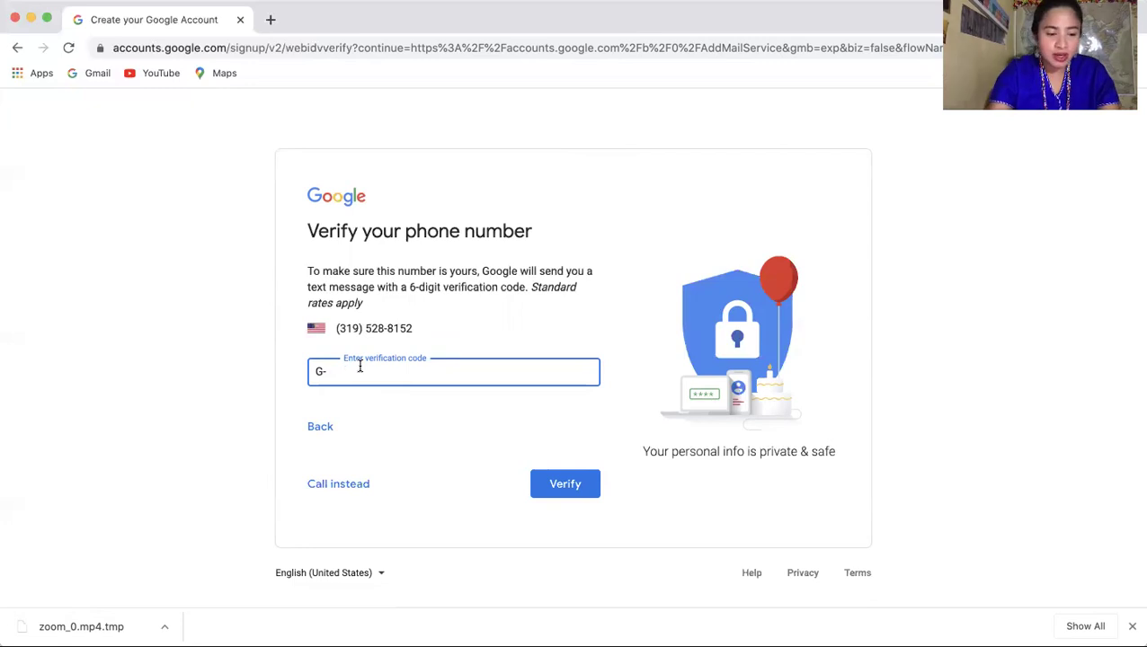
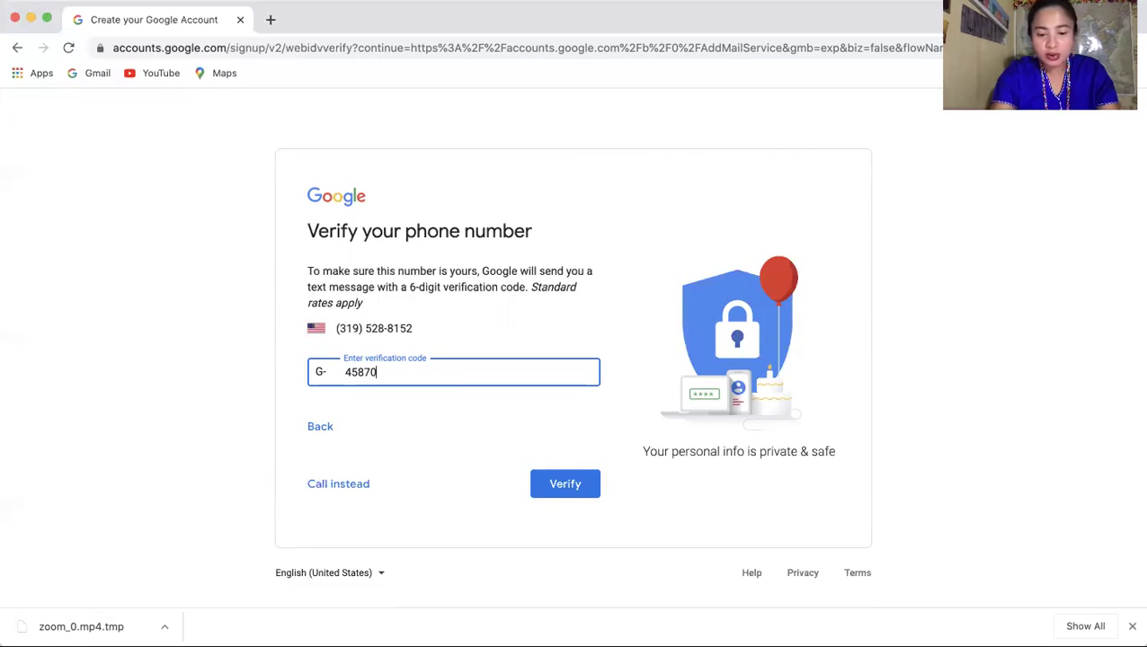
pyautogui.click(567, 486)
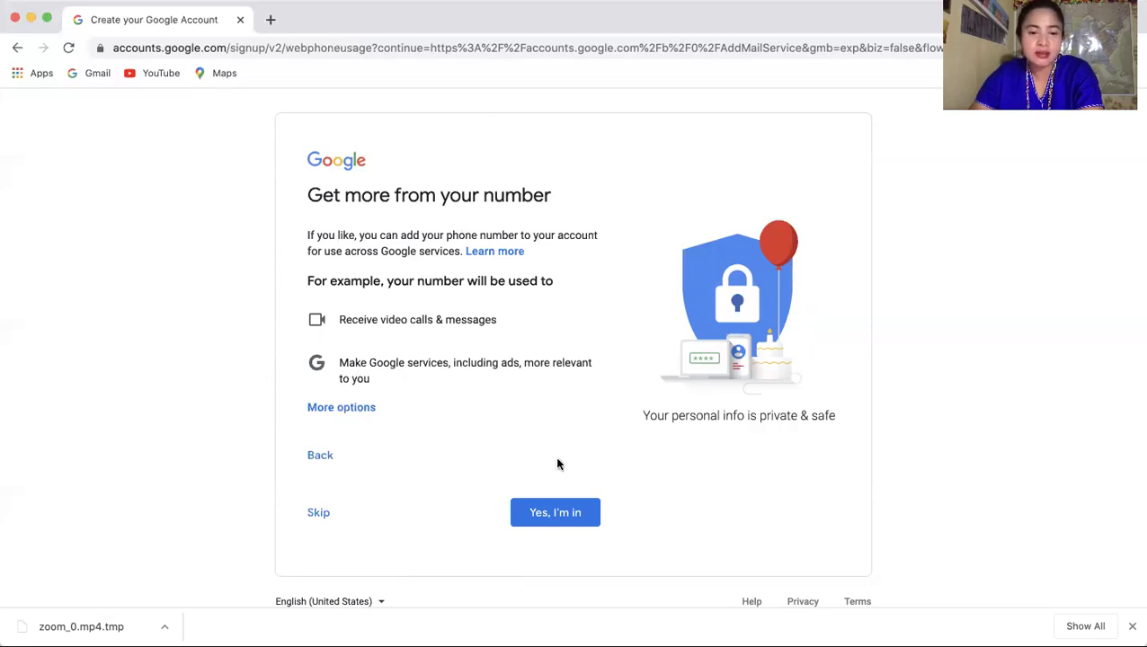
# - Skip adding the phone number to other Google services
pyautogui.click(317, 517)
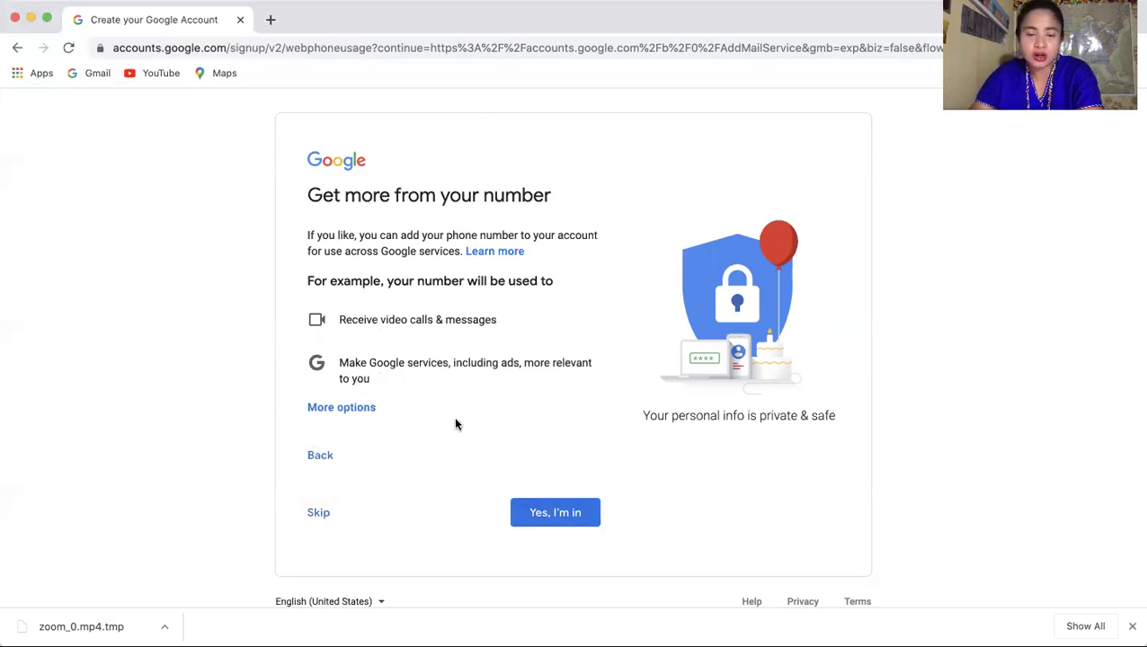
pyautogui.click(307, 514)
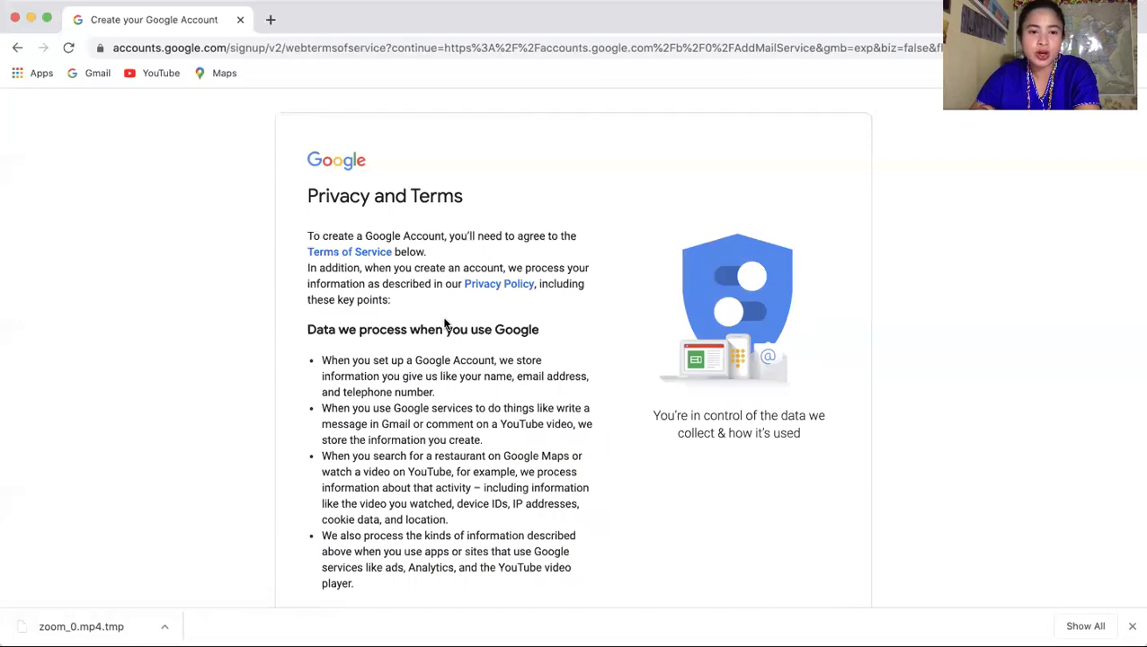
# - Expand MORE OPTIONS on Privacy and Terms and tick 'Send me occasional reminders about these settings'
pyautogui.scroll(-10, 444, 323)
pyautogui.scroll(4, 444, 324)
pyautogui.scroll(-6, 444, 324)
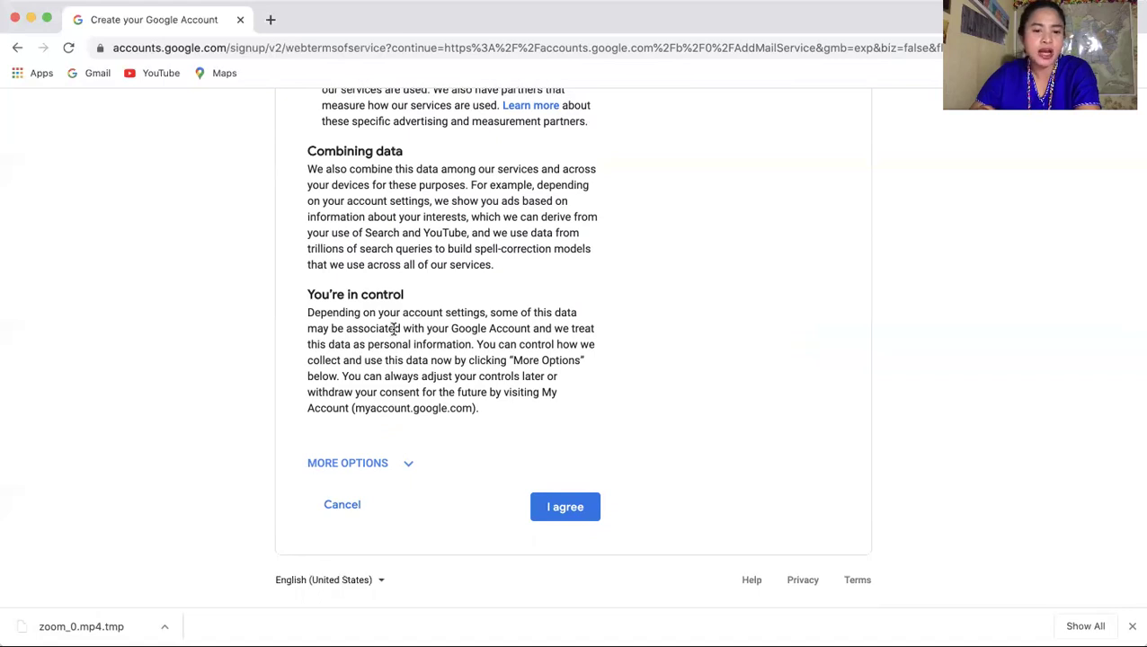
pyautogui.click(406, 466)
pyautogui.scroll(-5, 410, 465)
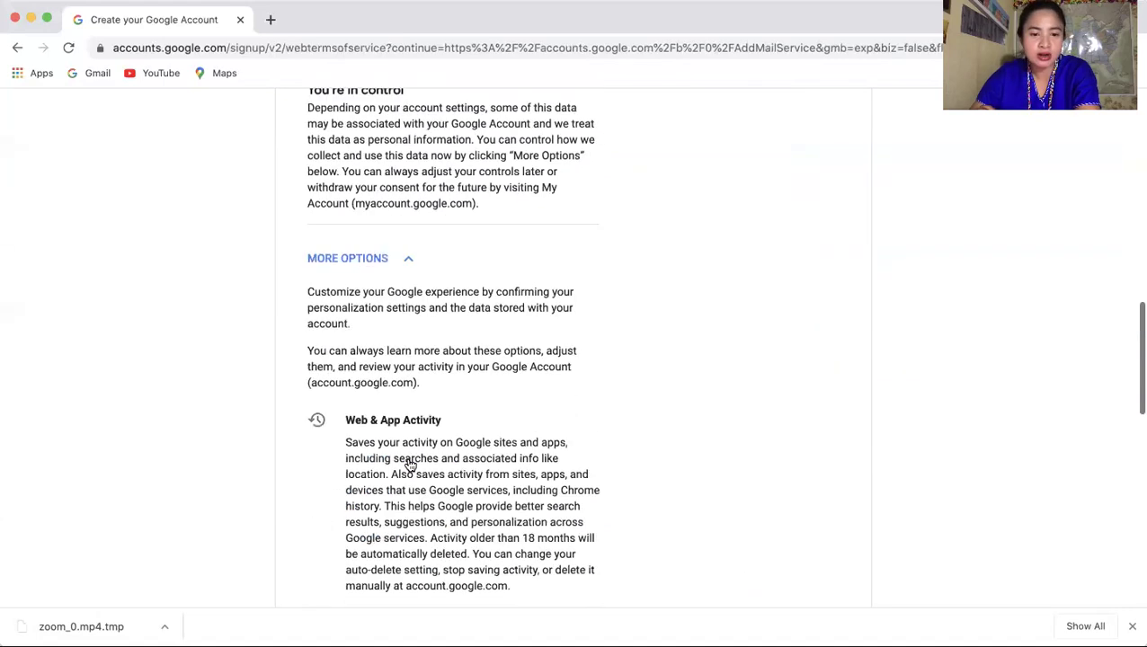
pyautogui.scroll(-3, 393, 466)
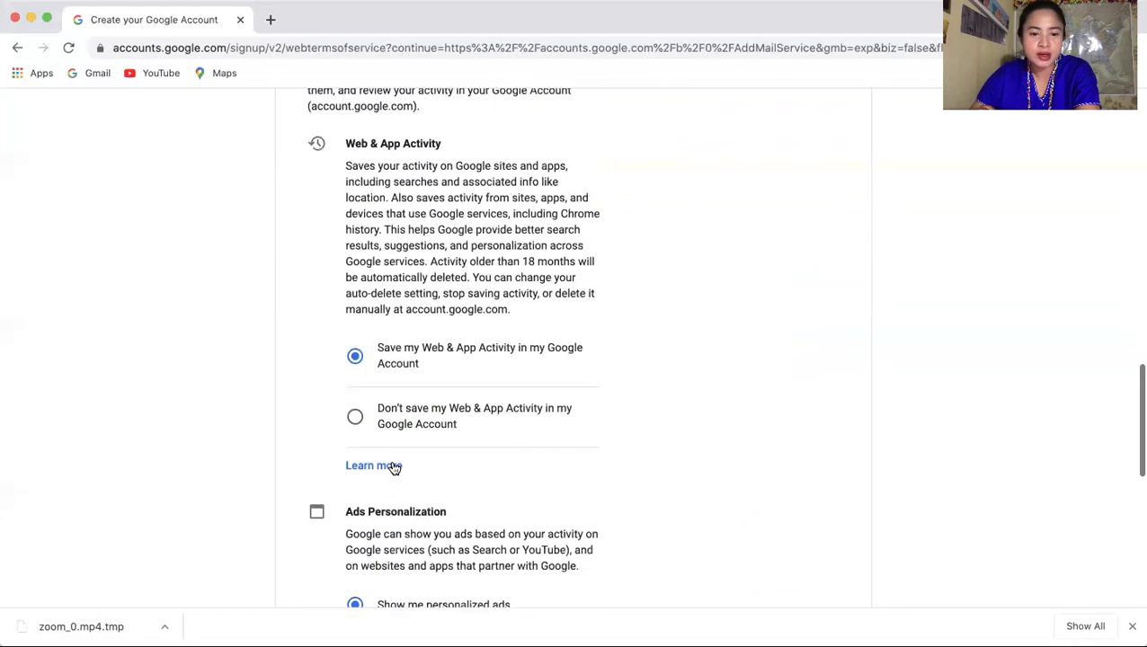
pyautogui.scroll(-6, 393, 467)
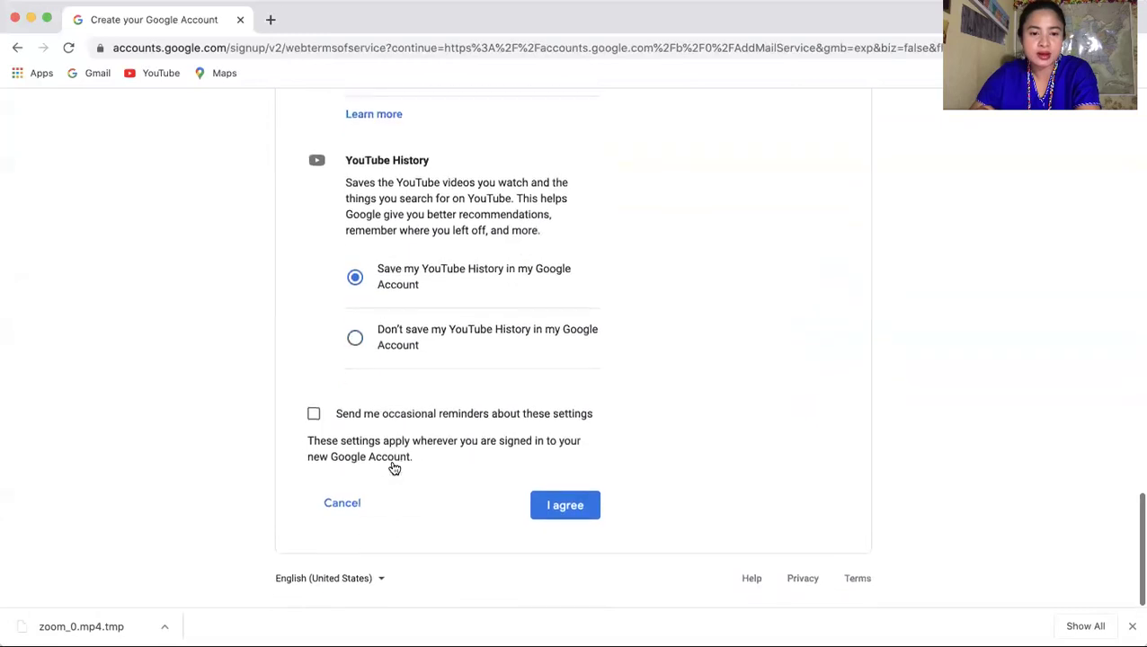
pyautogui.click(311, 414)
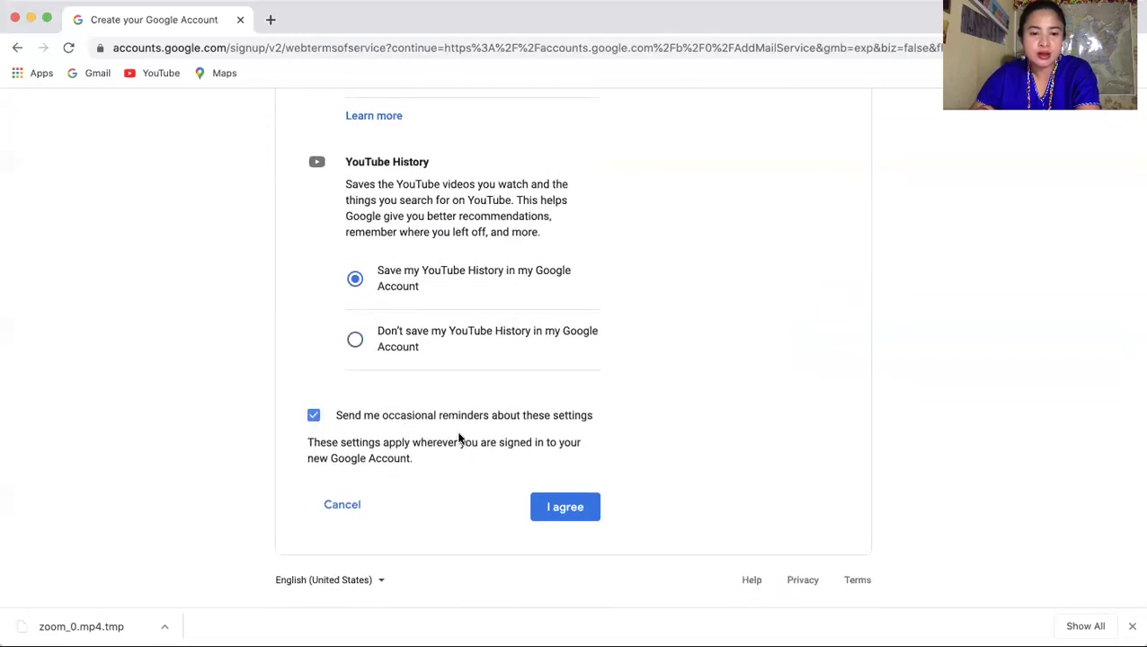
pyautogui.scroll(1, 458, 440)
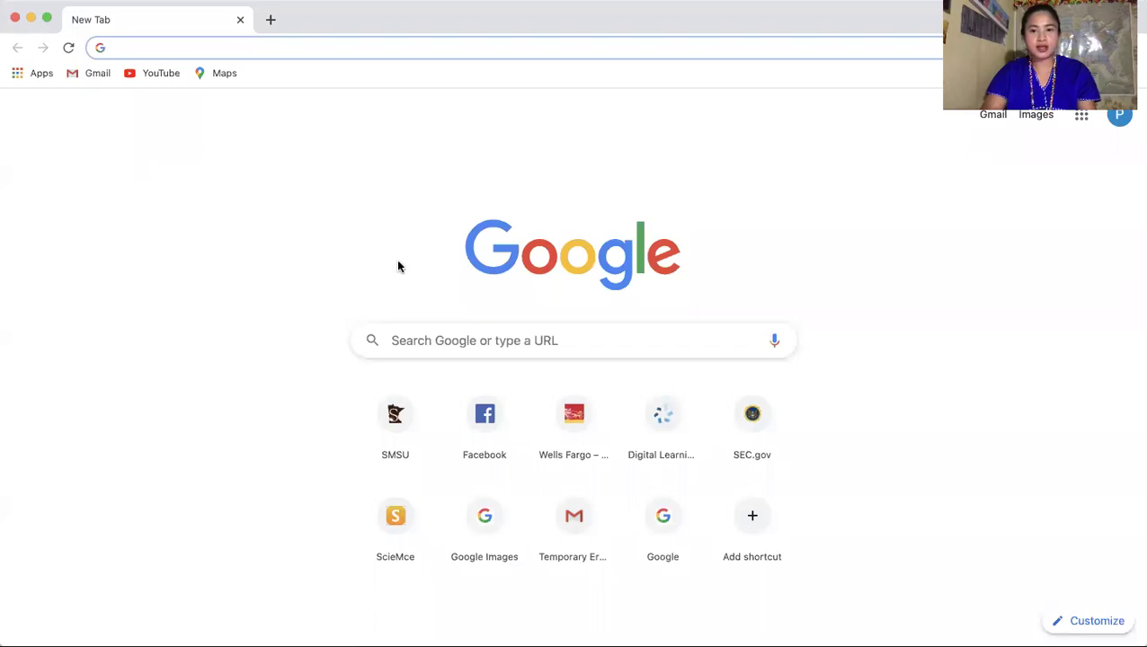
# - Open Google Account home, Gmail and YouTube from the Google apps grid
pyautogui.click(1080, 116)
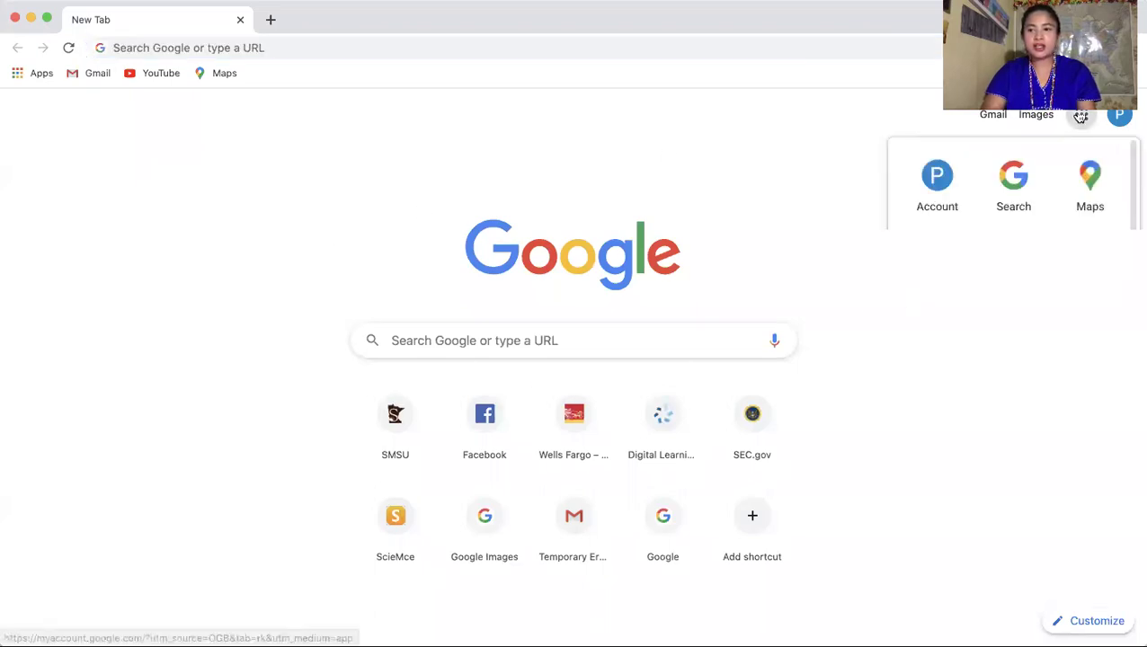
pyautogui.click(935, 182)
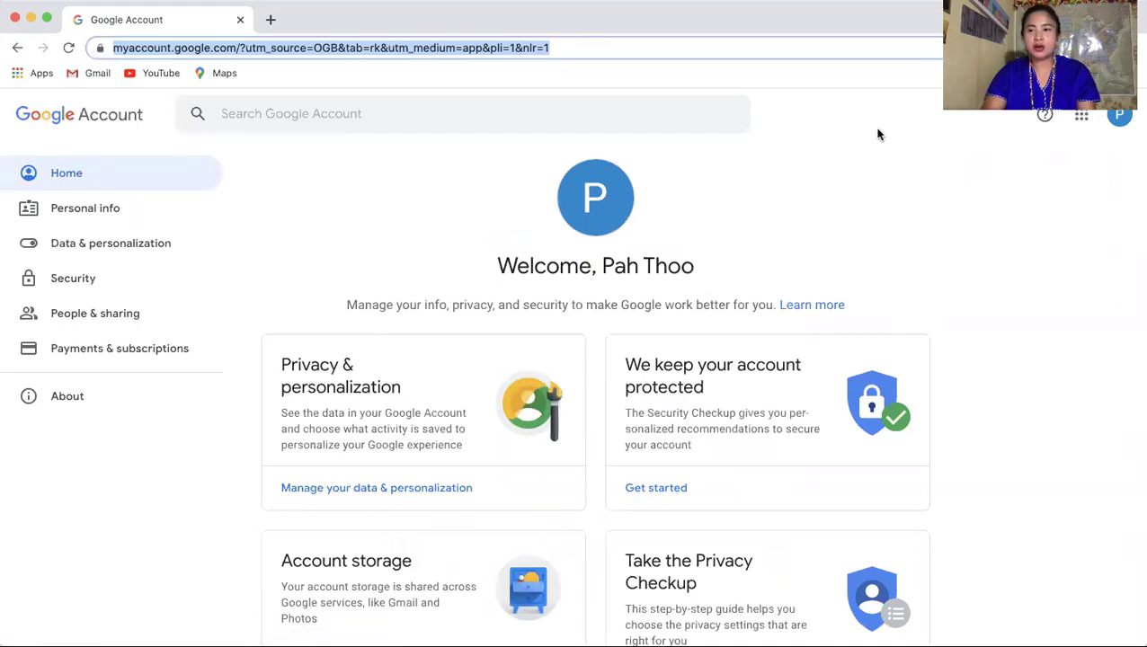
pyautogui.click(1081, 115)
pyautogui.click(937, 333)
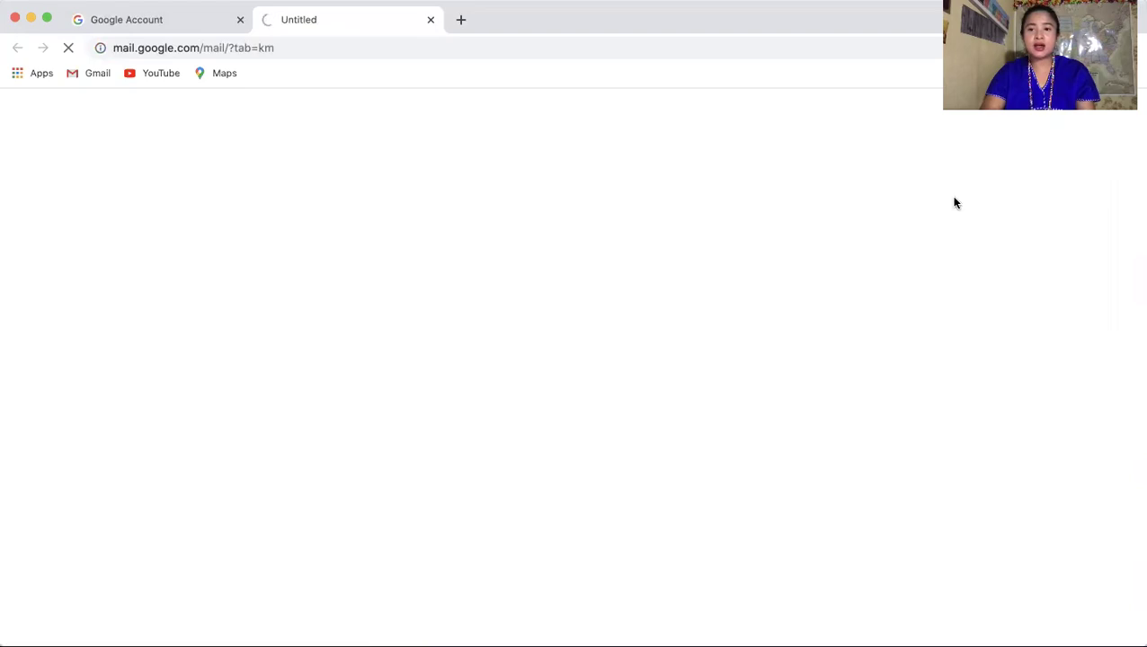
pyautogui.click(217, 26)
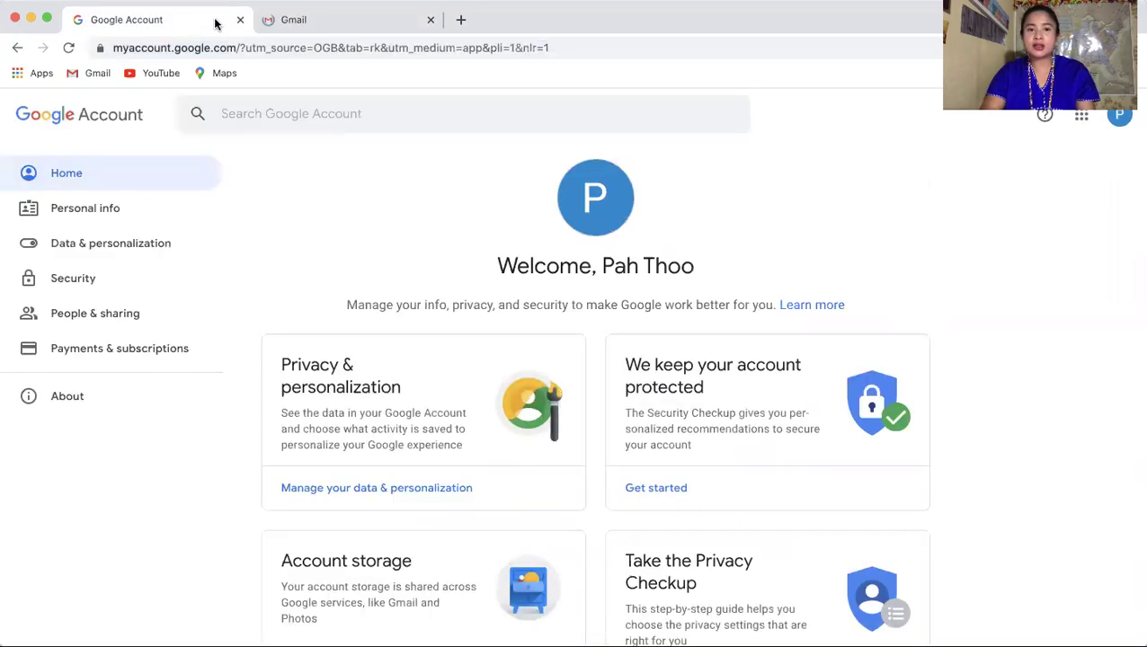
pyautogui.click(1078, 119)
pyautogui.click(934, 257)
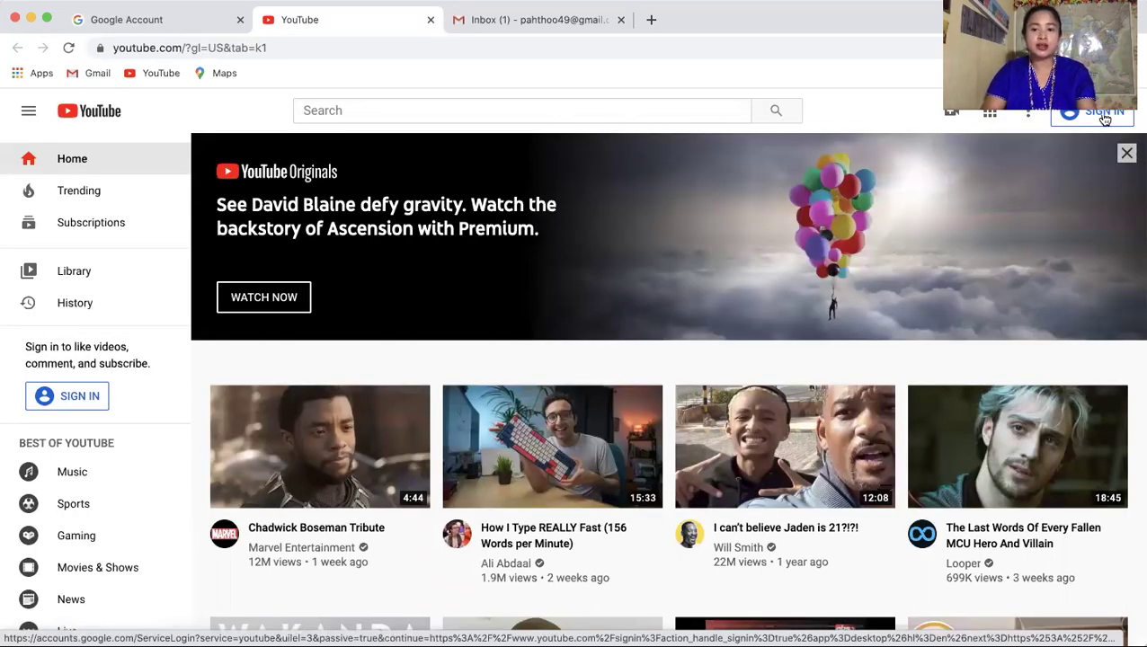
# - Sign in to YouTube, then go to the Gmail tab and dismiss the Google Meet announcement
pyautogui.click(1104, 119)
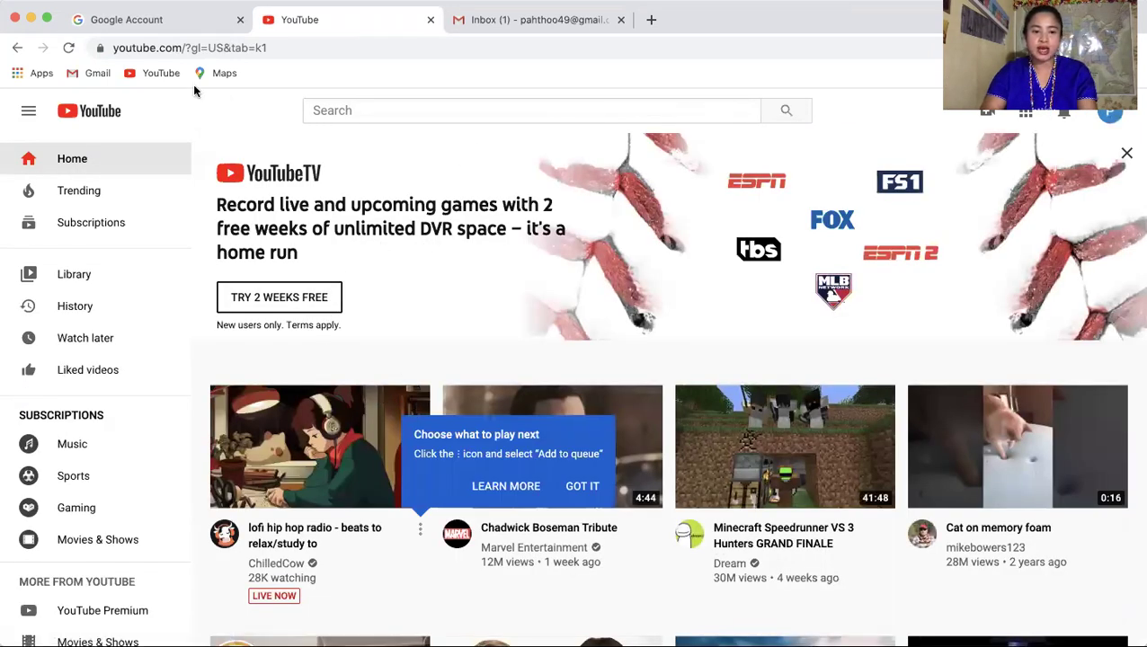
pyautogui.click(182, 25)
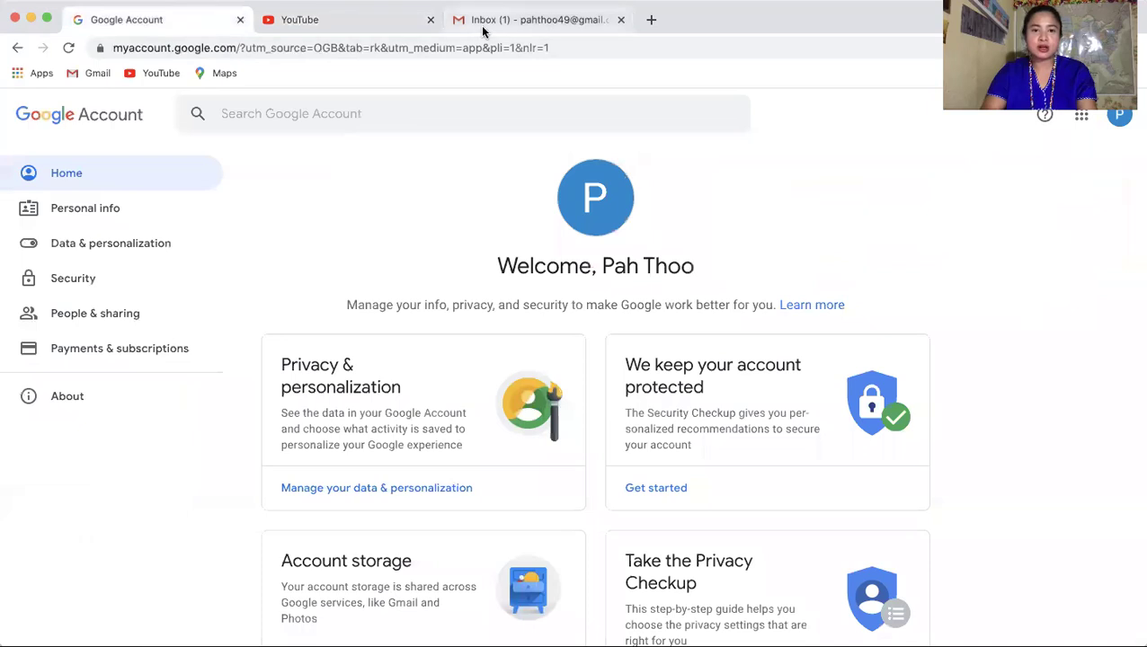
pyautogui.click(481, 25)
pyautogui.click(433, 488)
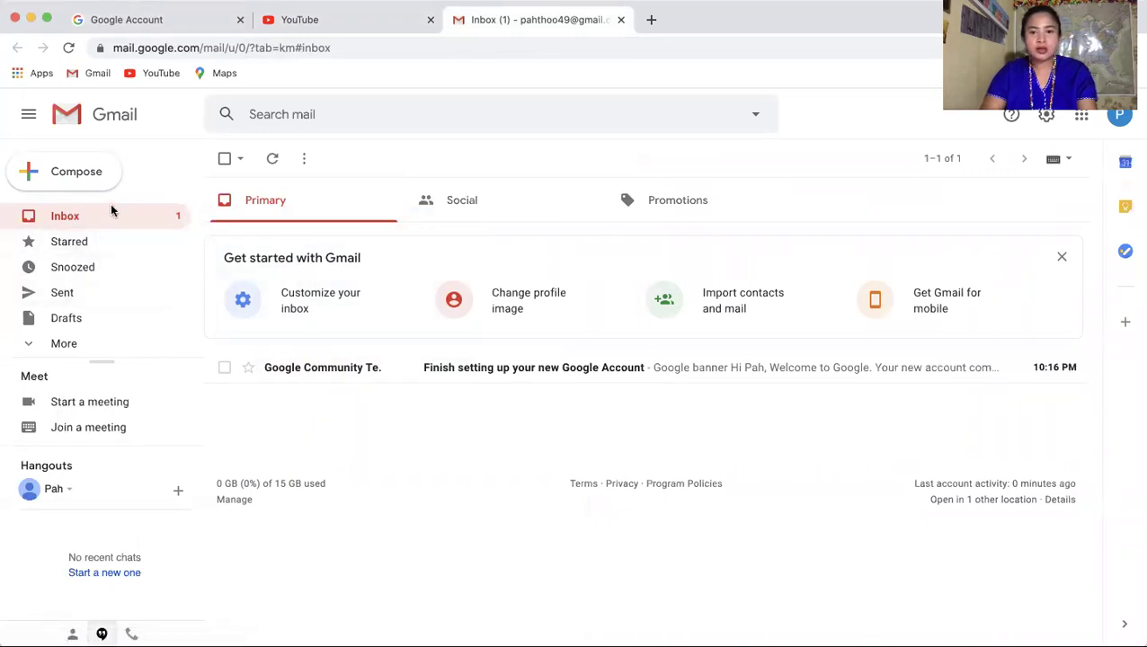
# - Sign out via the avatar menu and sign back into the new account with its password
pyautogui.click(1121, 117)
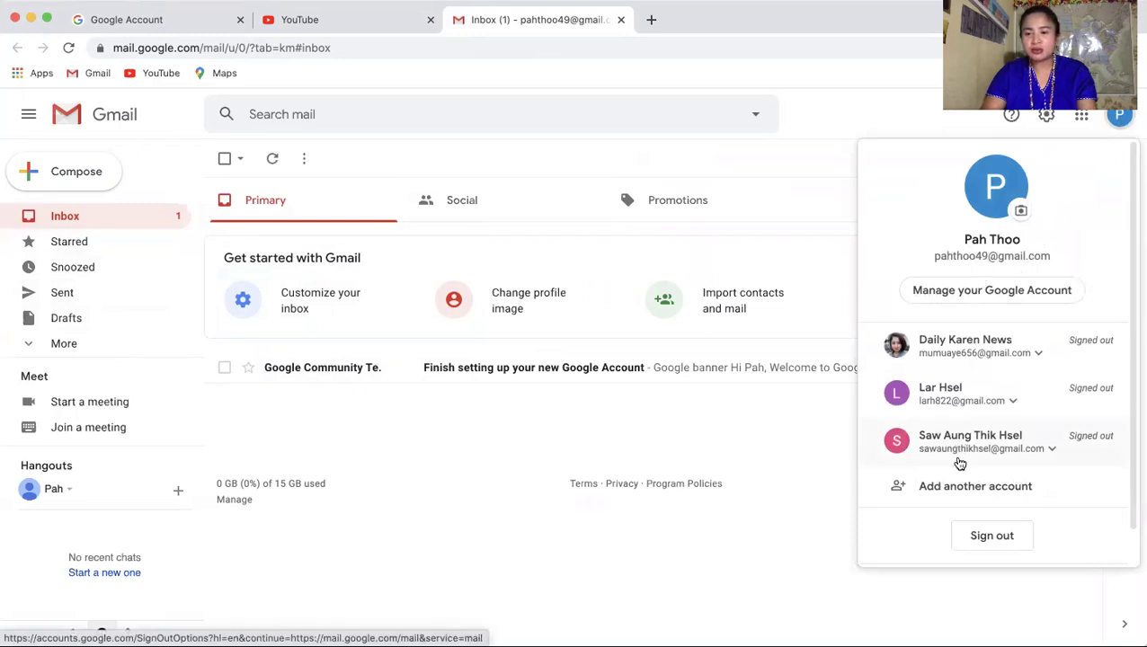
pyautogui.click(991, 537)
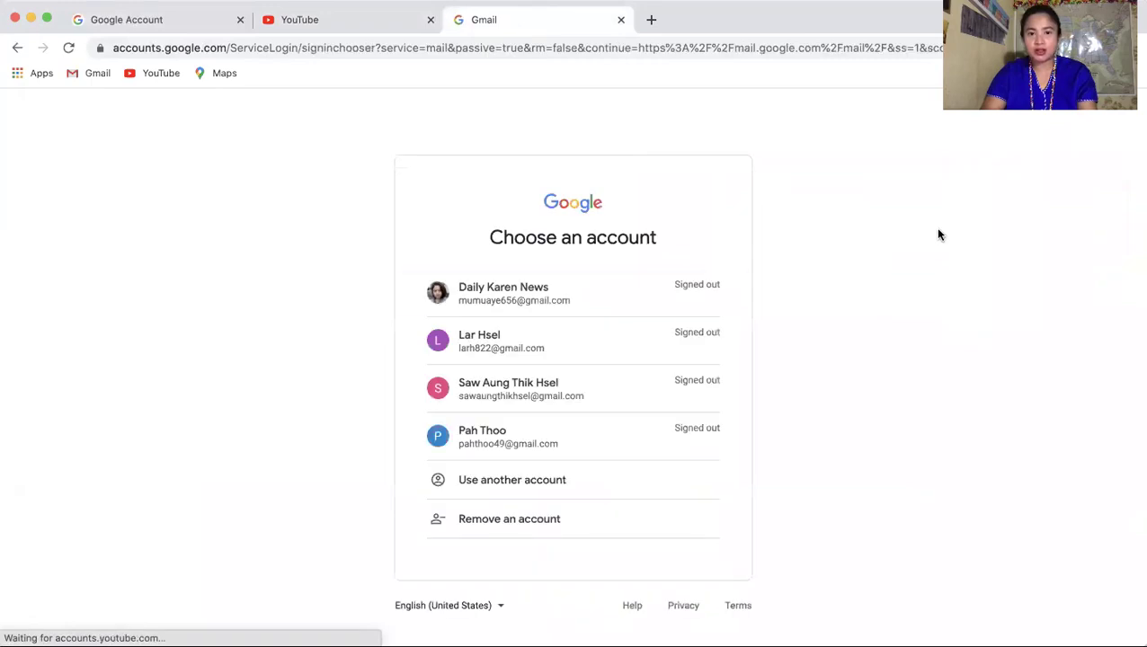
pyautogui.click(541, 449)
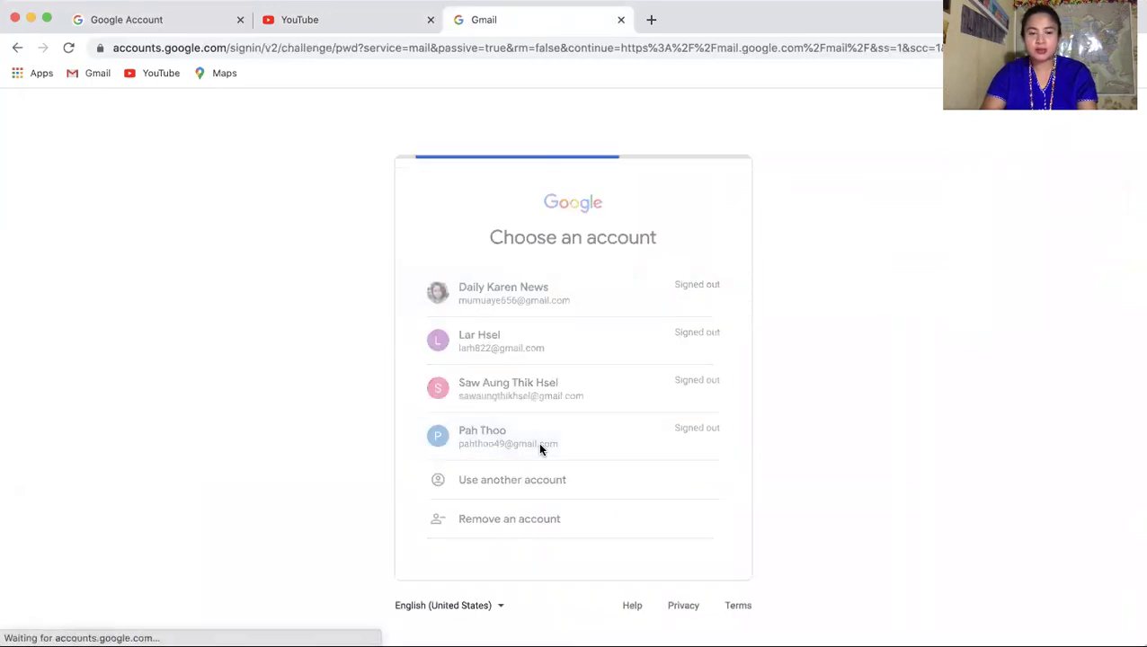
pyautogui.click(545, 360)
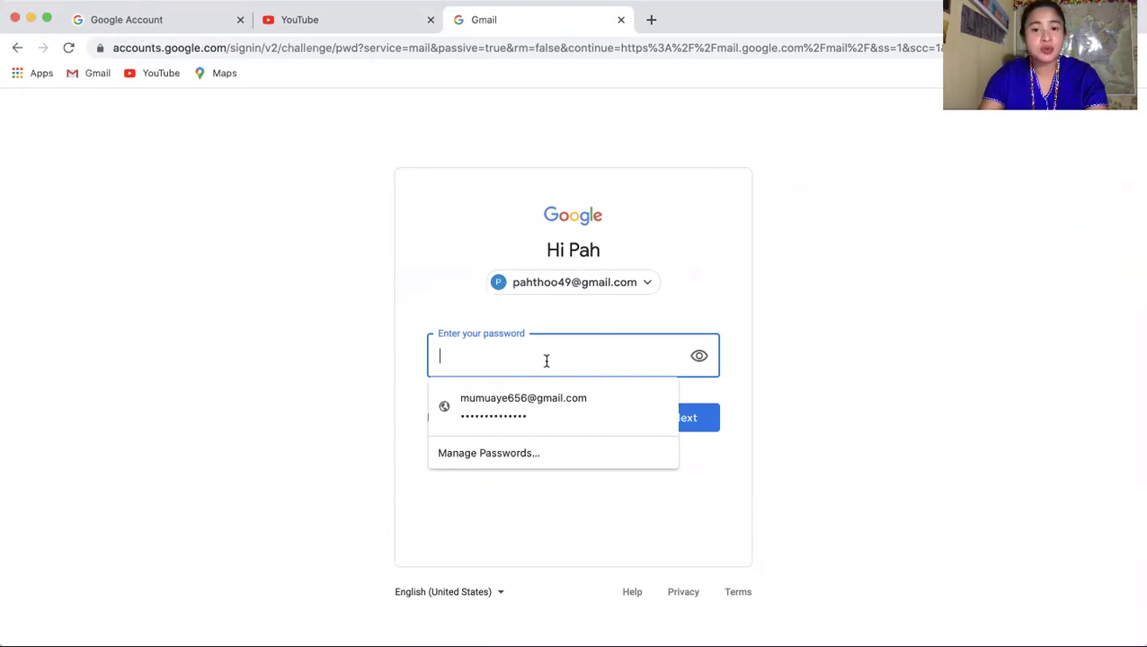
pyautogui.write('•')
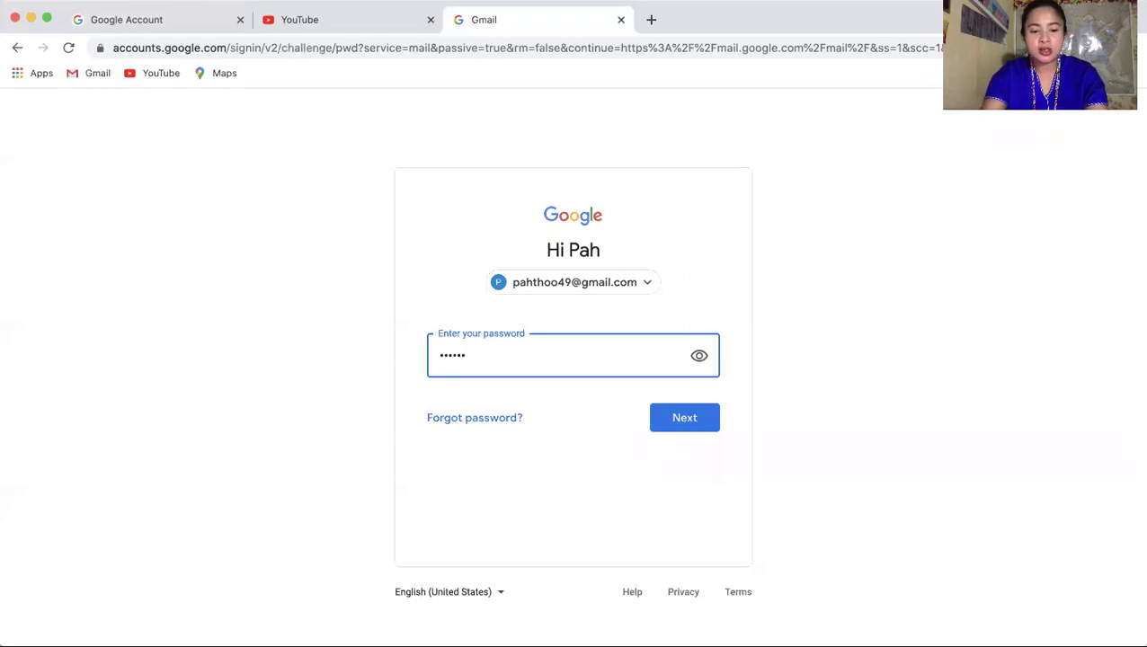
pyautogui.click(698, 357)
pyautogui.click(685, 418)
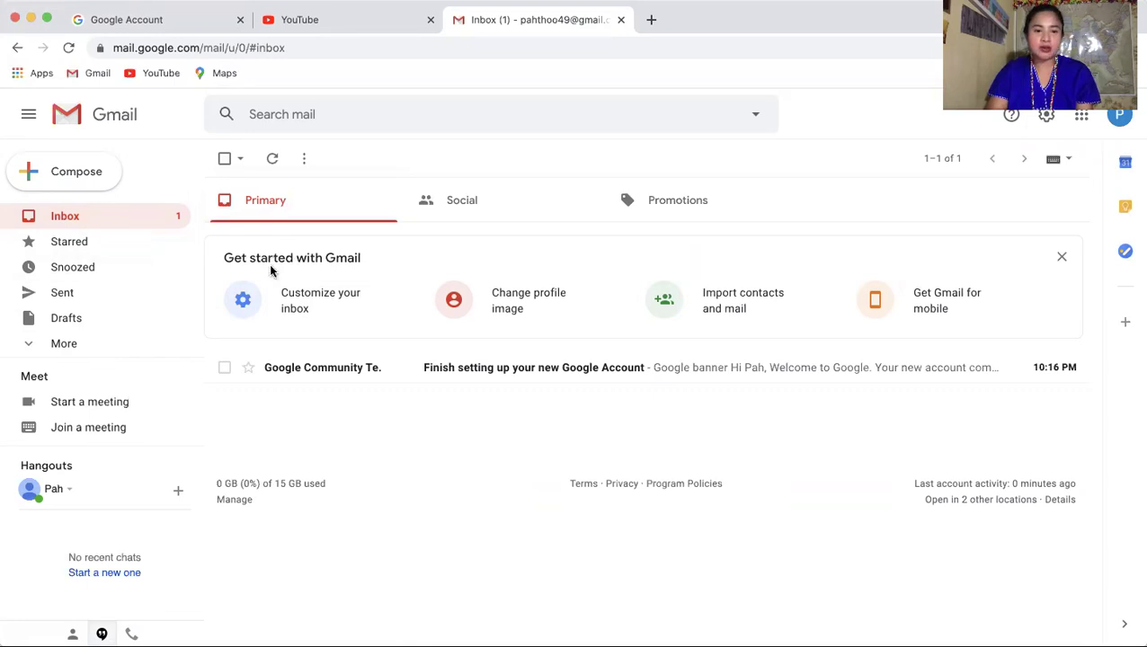
# - Open the 'Finish setting up your new Google Account' email and scroll it back to the top
pyautogui.click(338, 369)
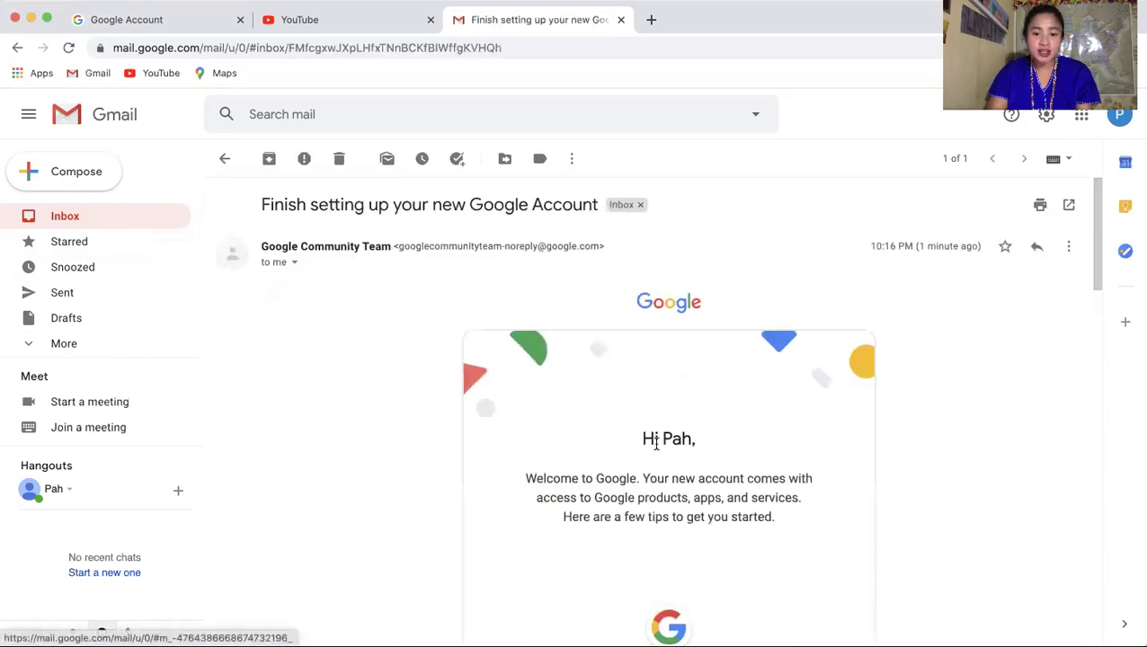
pyautogui.scroll(-2, 692, 463)
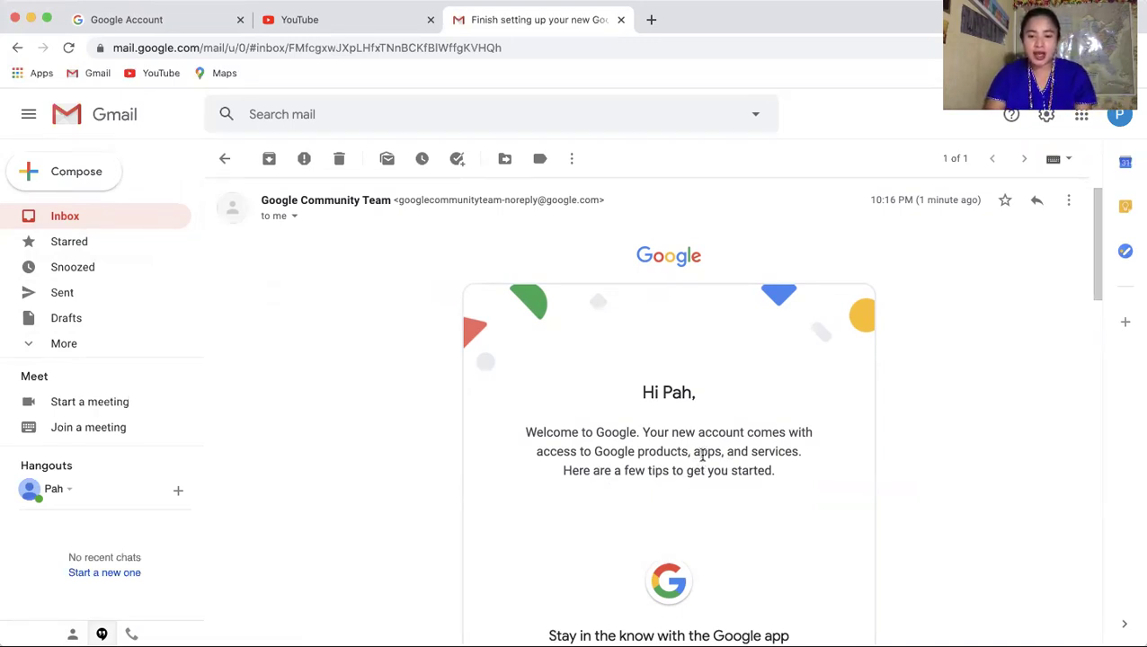
pyautogui.scroll(-2, 692, 486)
pyautogui.scroll(3, 909, 292)
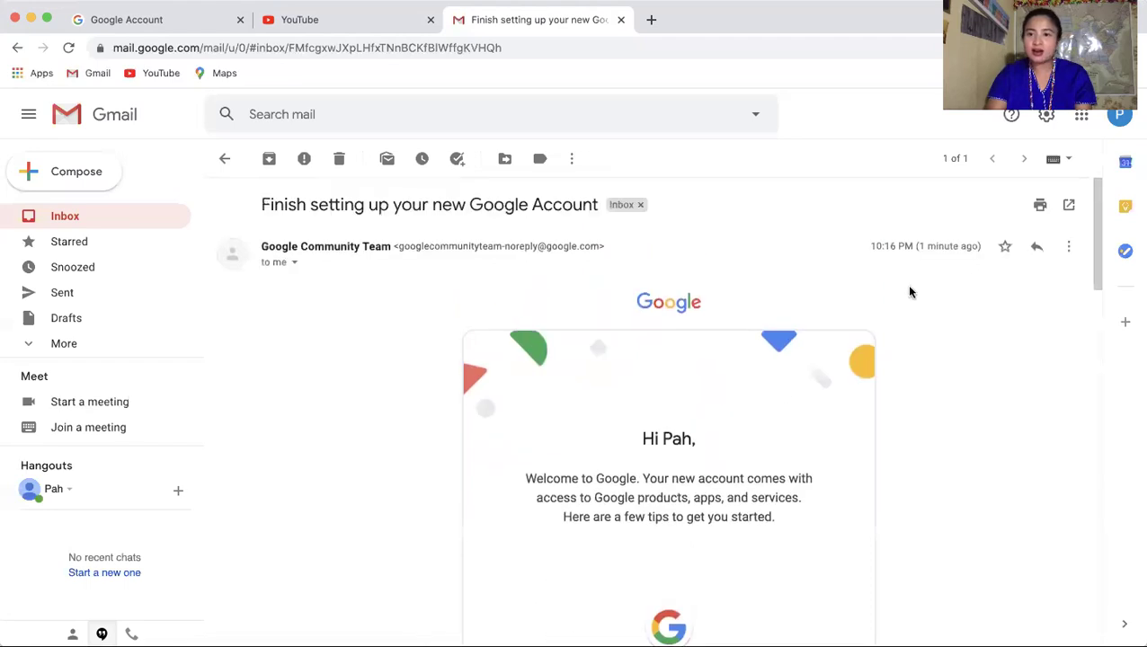
# - Open Gmail's Google apps grid and browse the app list, including YouTube, Drive and Calendar
pyautogui.click(1081, 115)
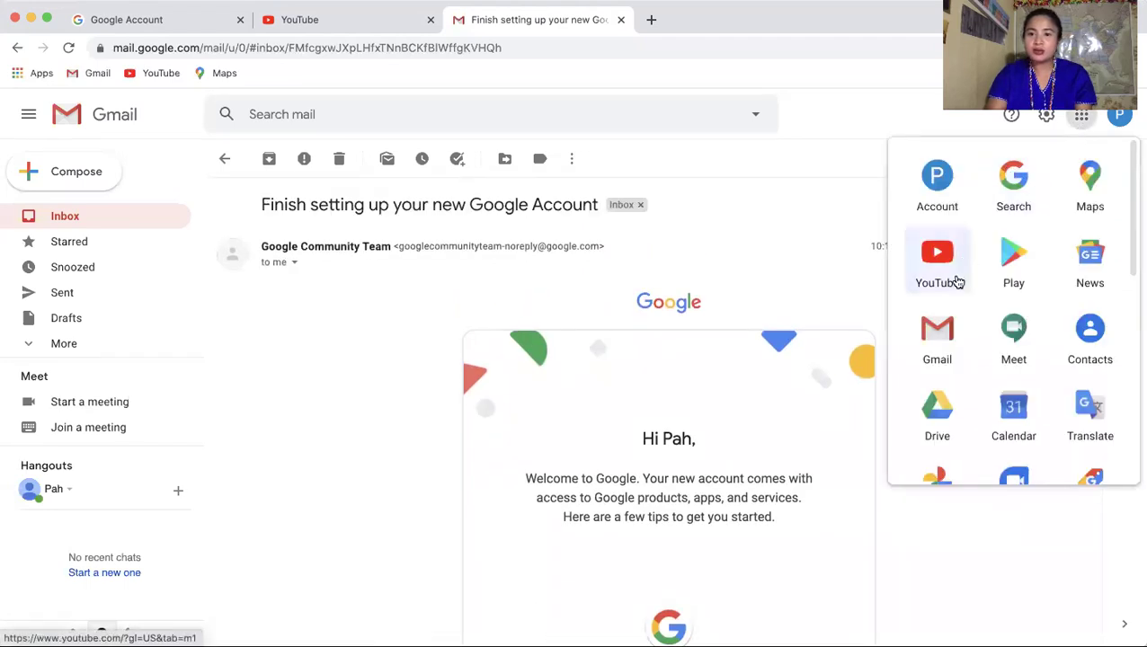
pyautogui.scroll(-3, 985, 284)
pyautogui.scroll(3, 986, 284)
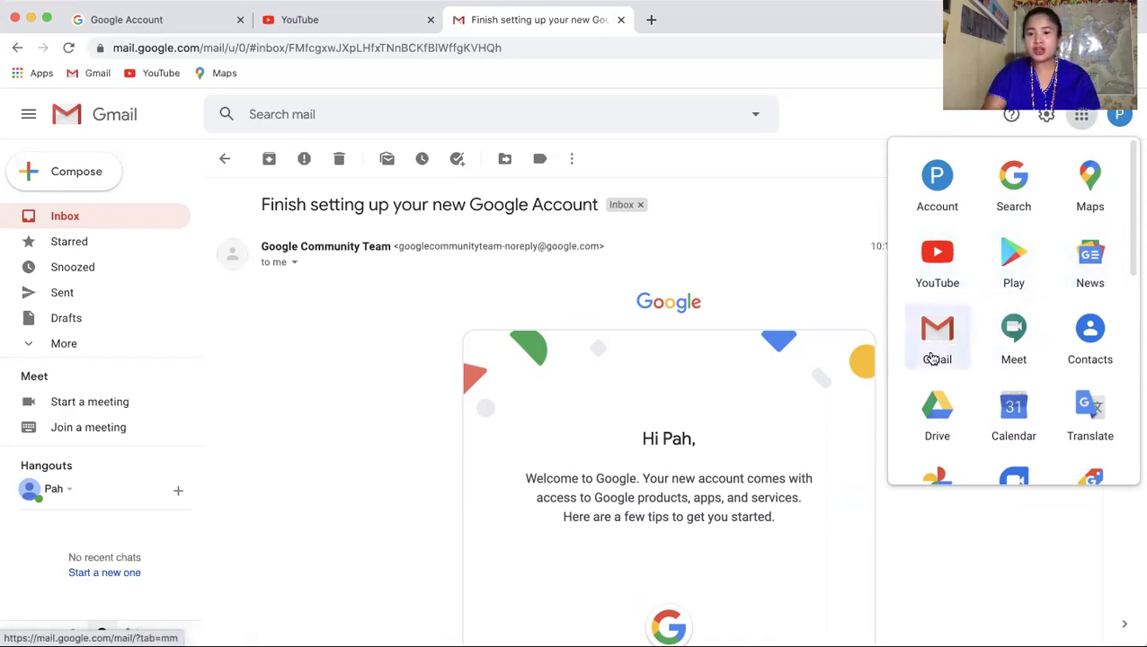
pyautogui.scroll(-1, 989, 388)
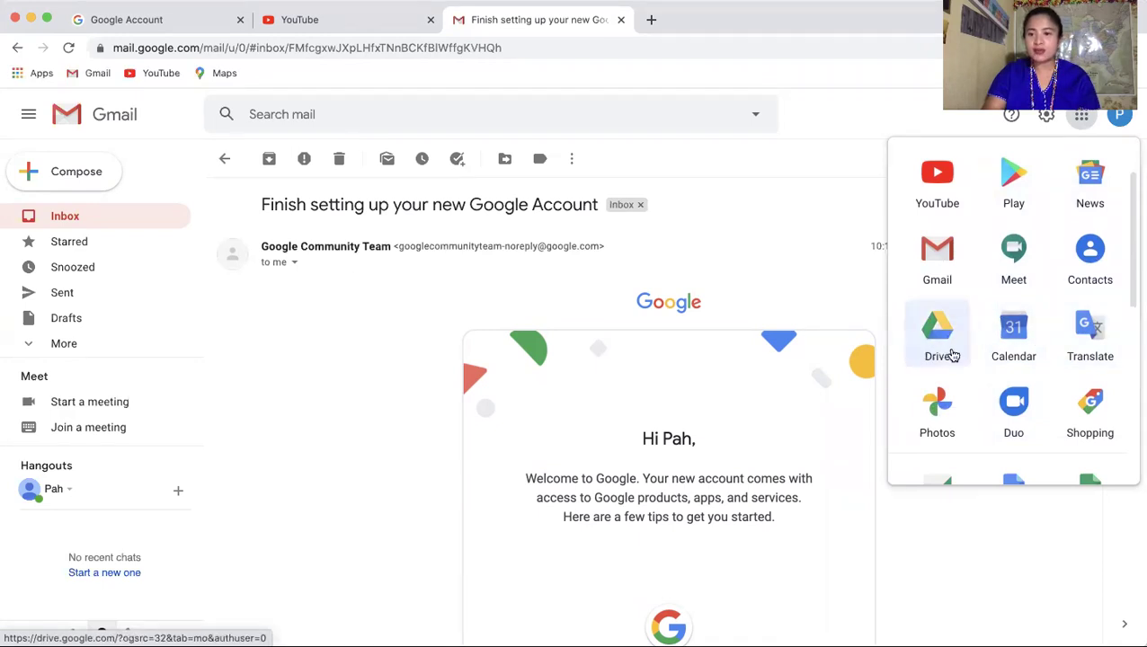
pyautogui.scroll(-1, 1015, 385)
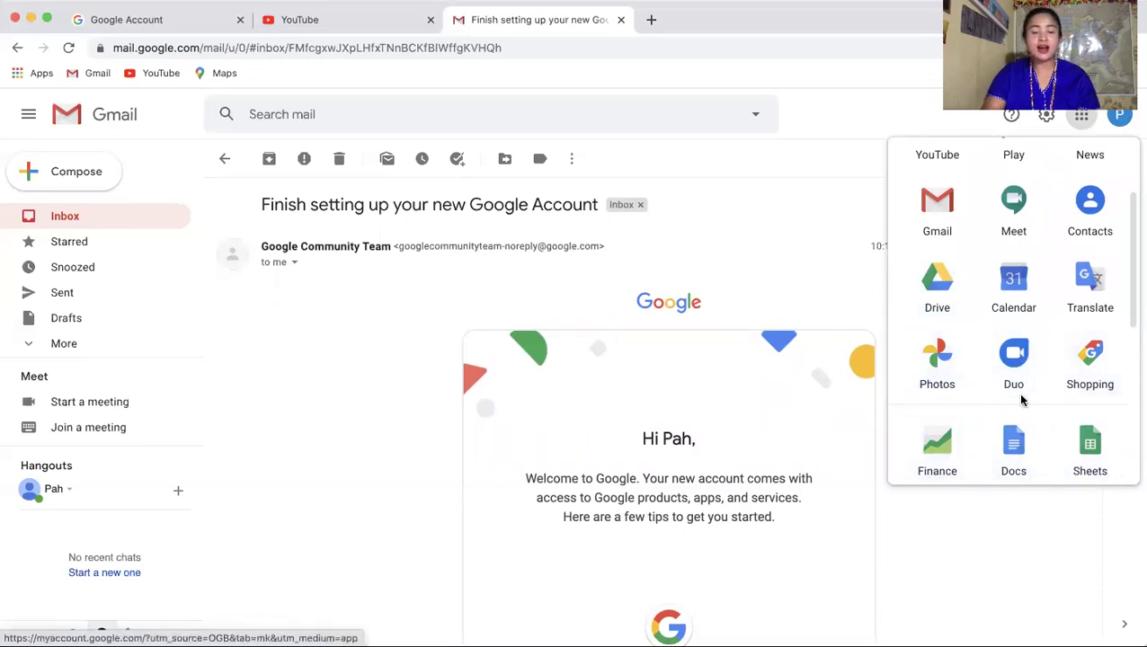
pyautogui.scroll(3, 1019, 395)
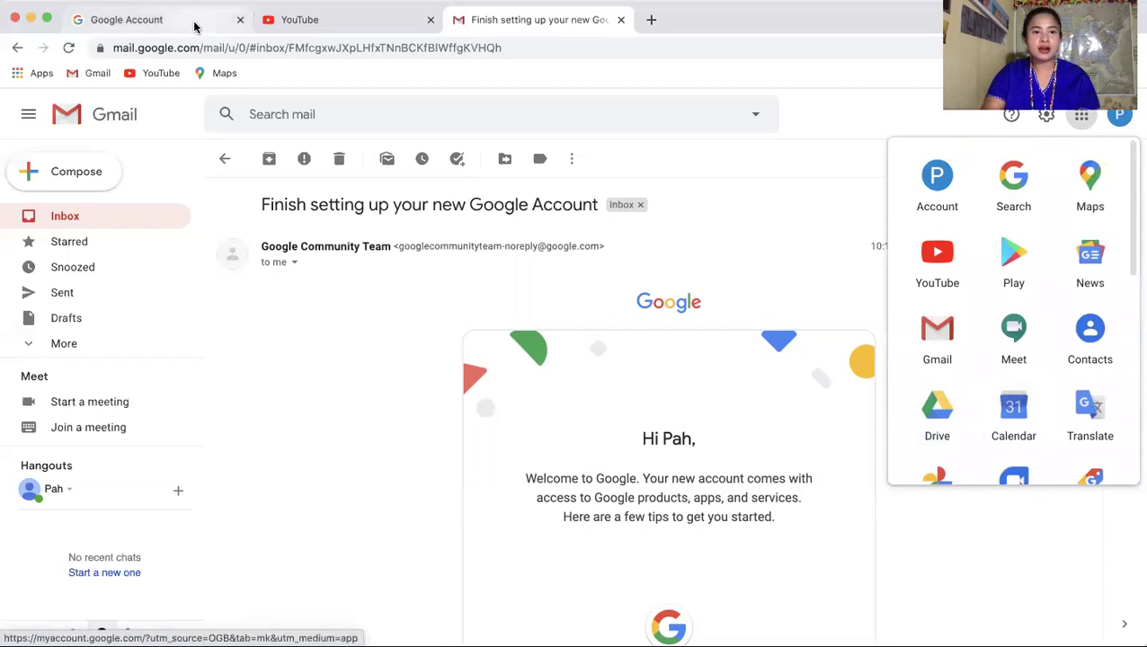
# - Switch to the YouTube tab and open the 'lofi hip hop radio' live stream
pyautogui.click(328, 21)
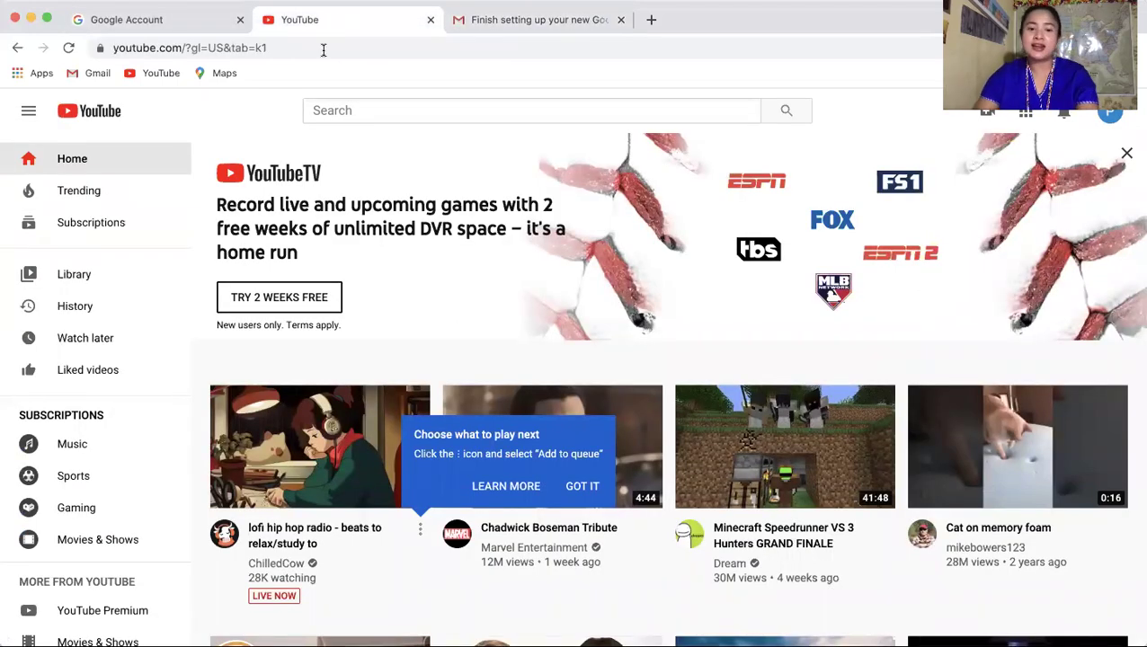
pyautogui.scroll(-1, 329, 447)
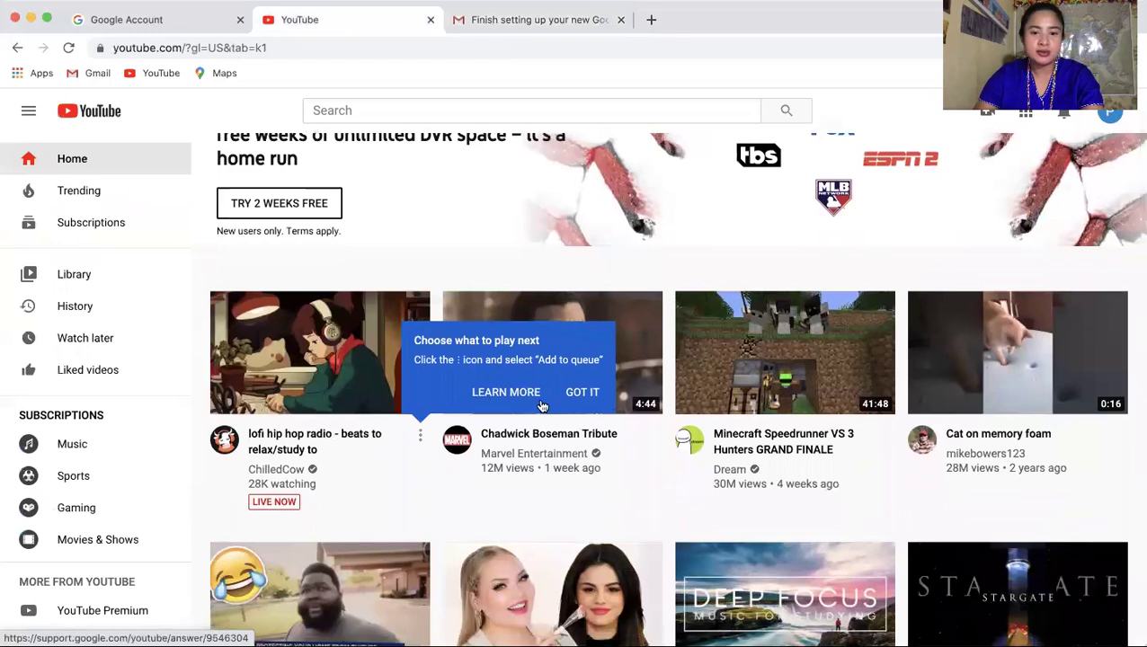
pyautogui.click(325, 411)
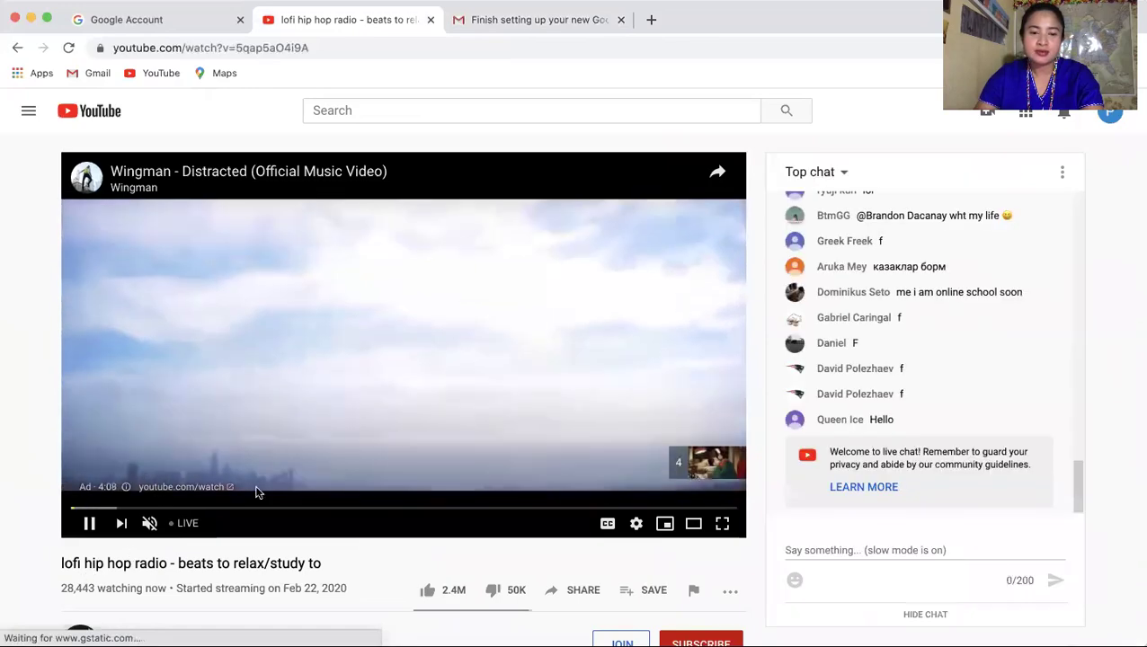
# - Skip the ad that plays before the lofi hip hop radio stream
pyautogui.scroll(-1, 302, 474)
pyautogui.scroll(-3, 301, 474)
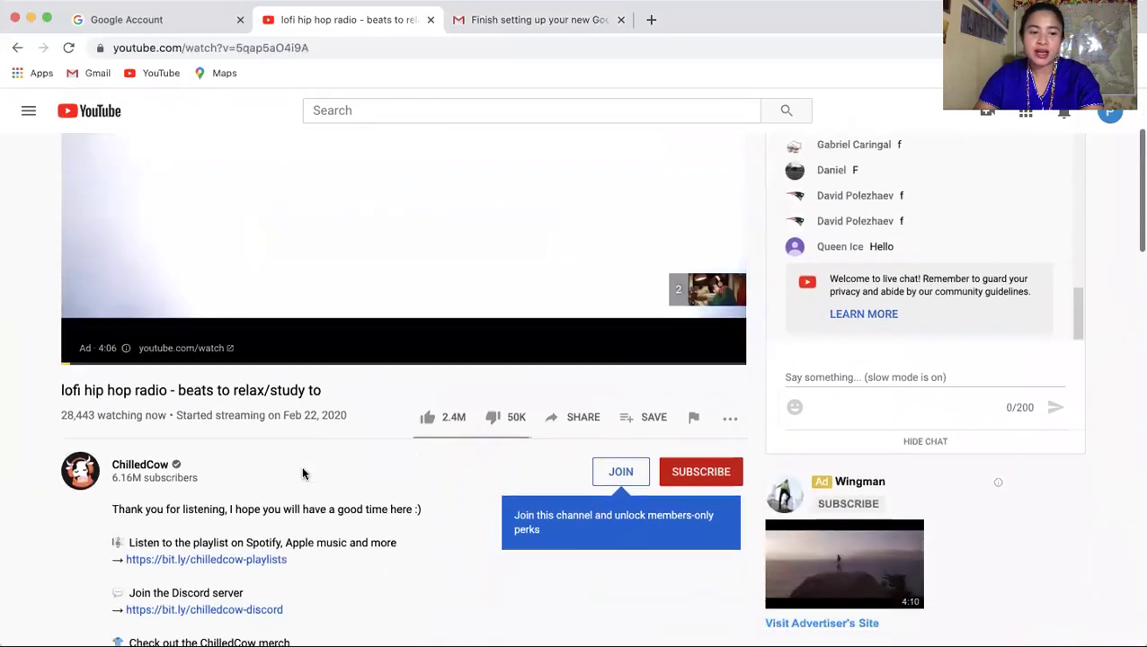
pyautogui.scroll(-4, 303, 474)
pyautogui.scroll(5, 302, 474)
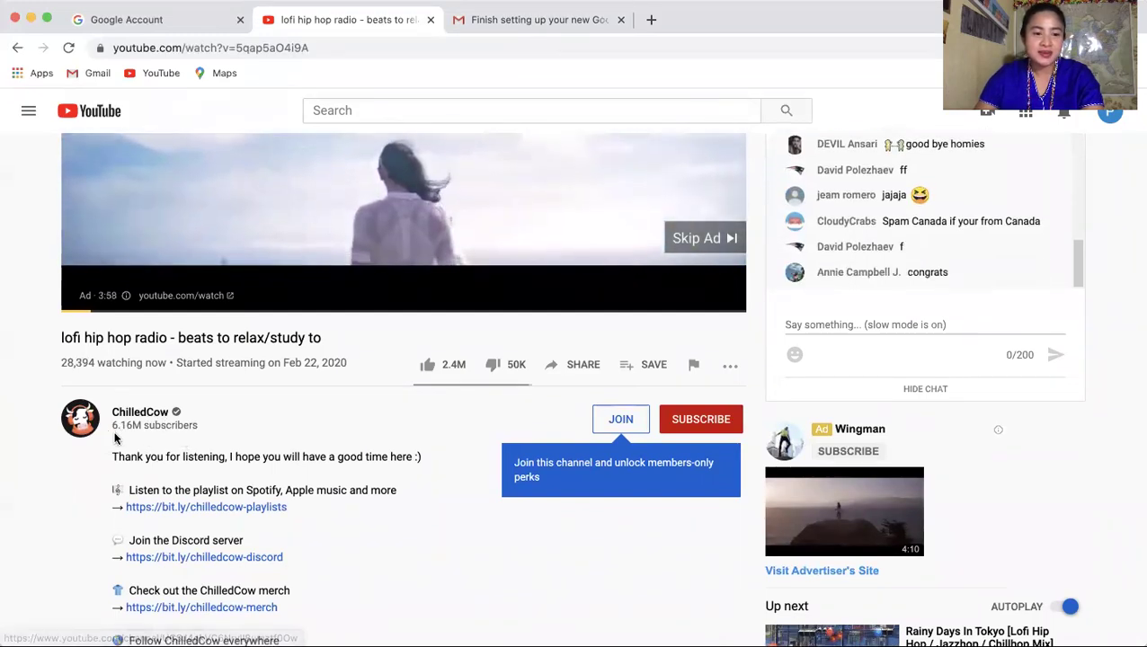
pyautogui.scroll(1, 152, 432)
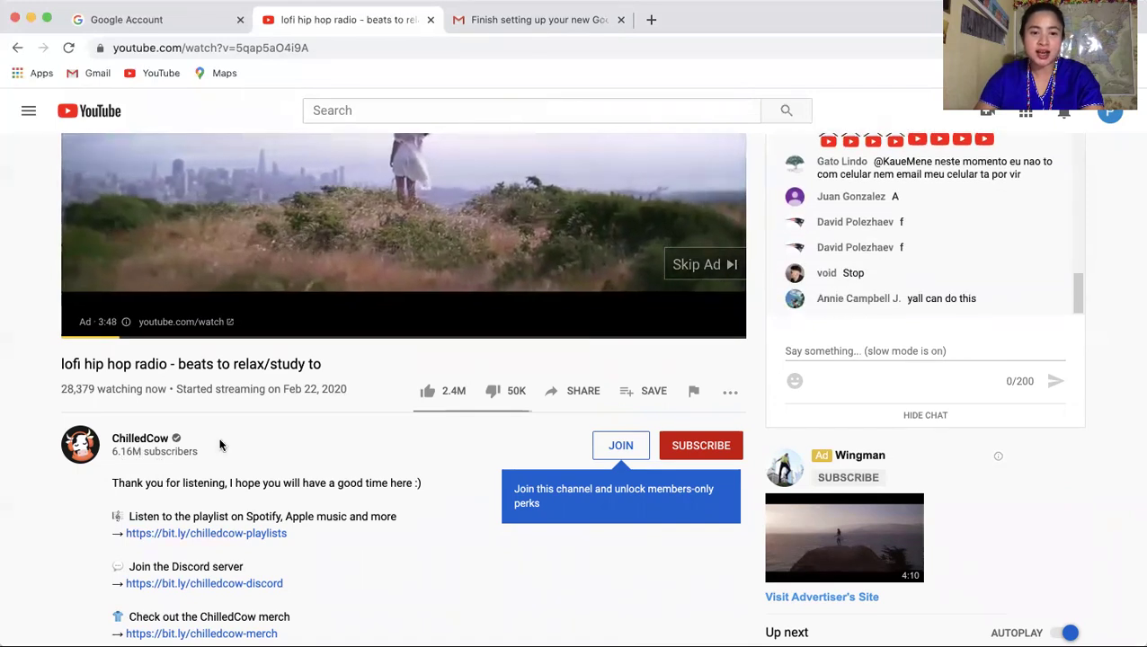
pyautogui.scroll(1, 220, 444)
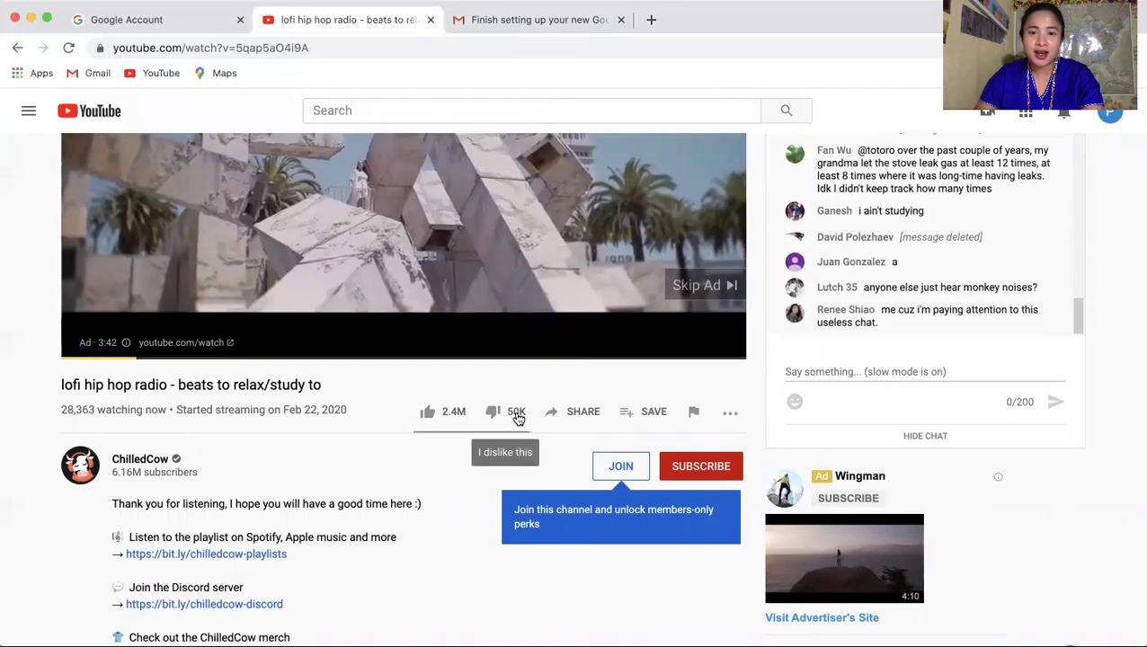
pyautogui.click(706, 285)
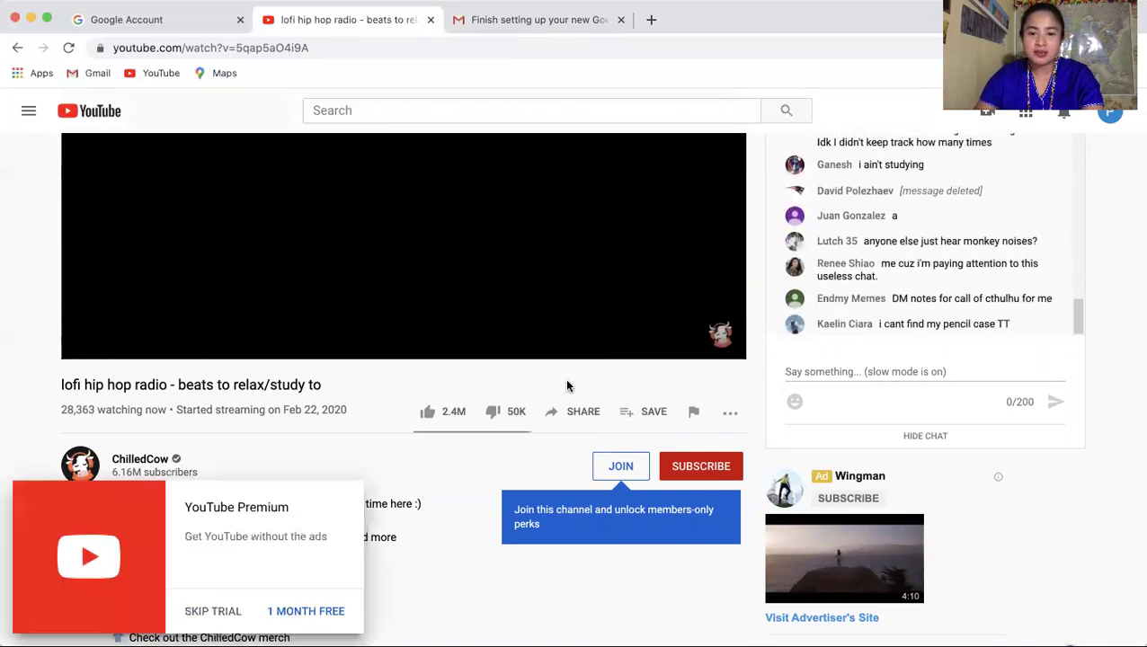
pyautogui.scroll(1, 539, 423)
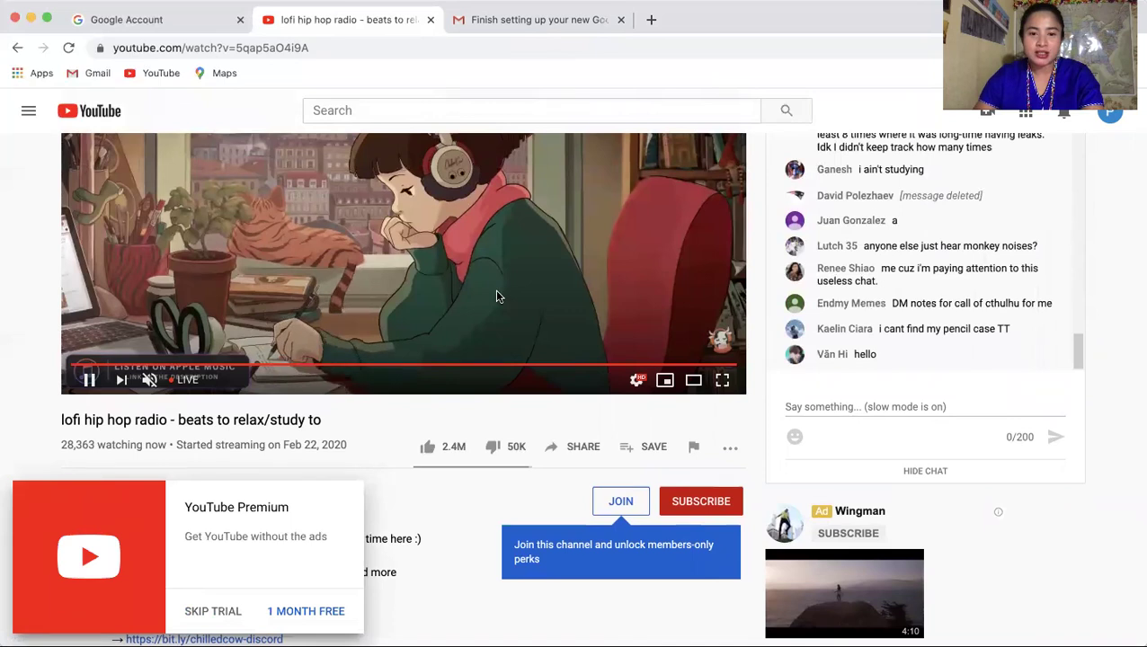
pyautogui.scroll(2, 373, 303)
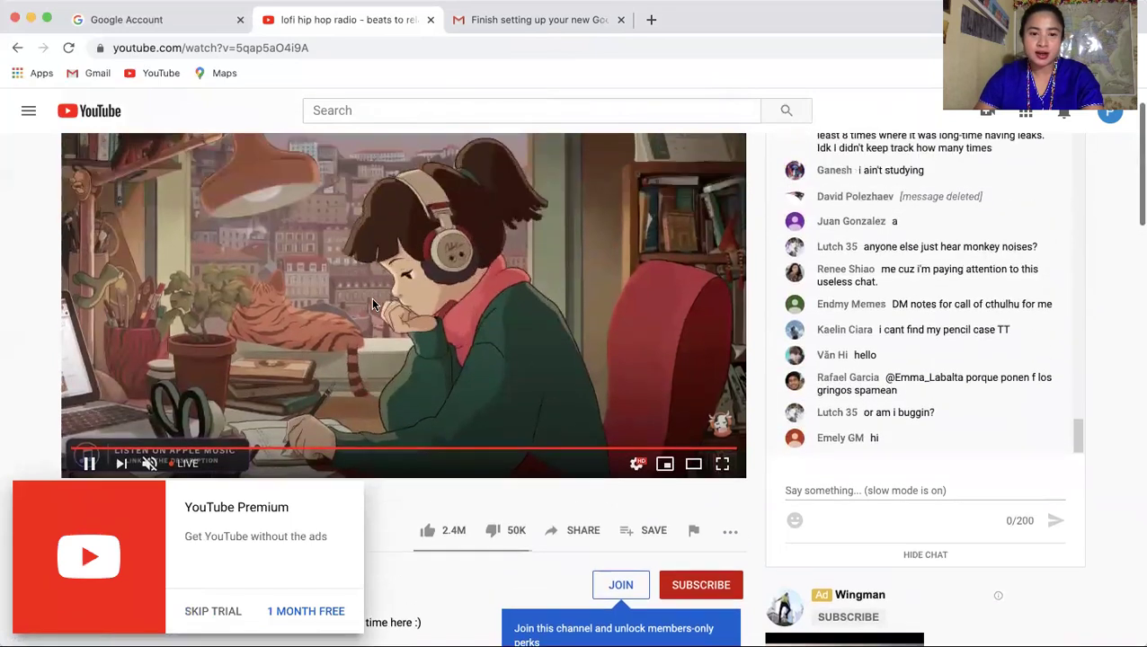
pyautogui.scroll(1, 371, 299)
# - Skip the Premium trial, like then unlike the lofi stream, and subscribe to ChilledCow
pyautogui.click(223, 613)
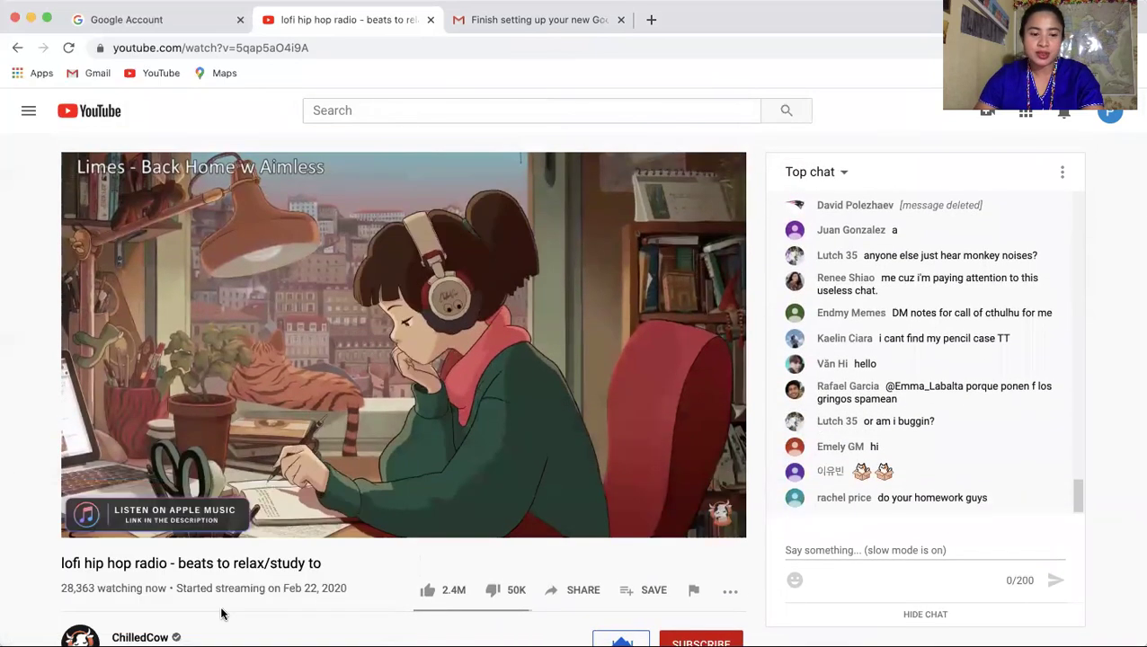
pyautogui.scroll(-2, 284, 568)
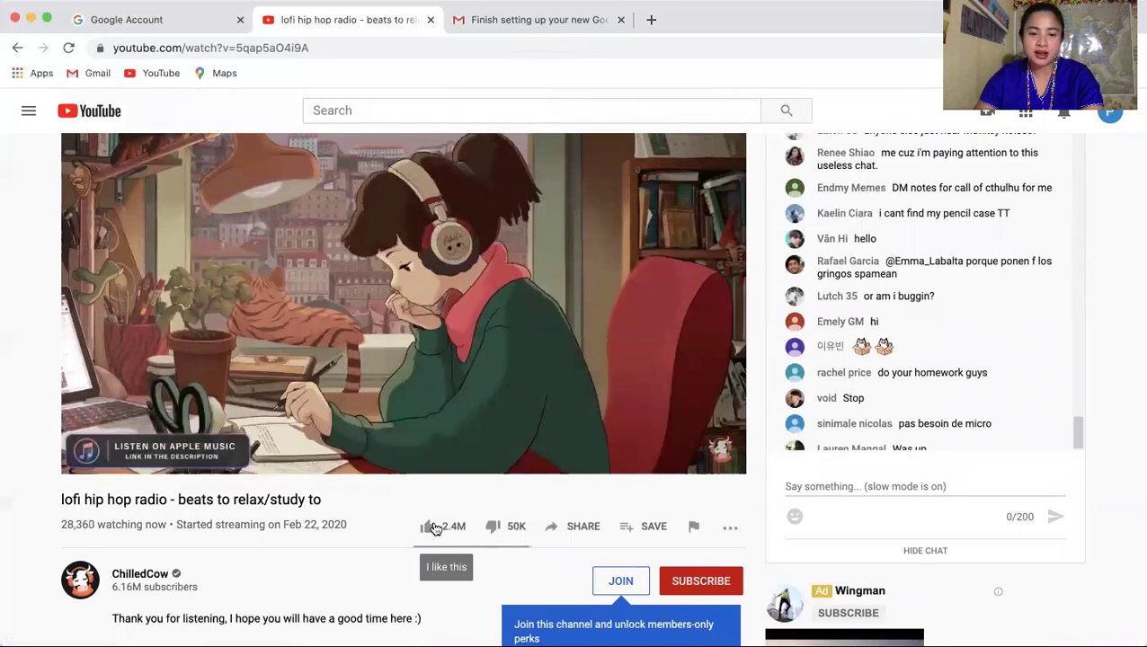
pyautogui.click(429, 529)
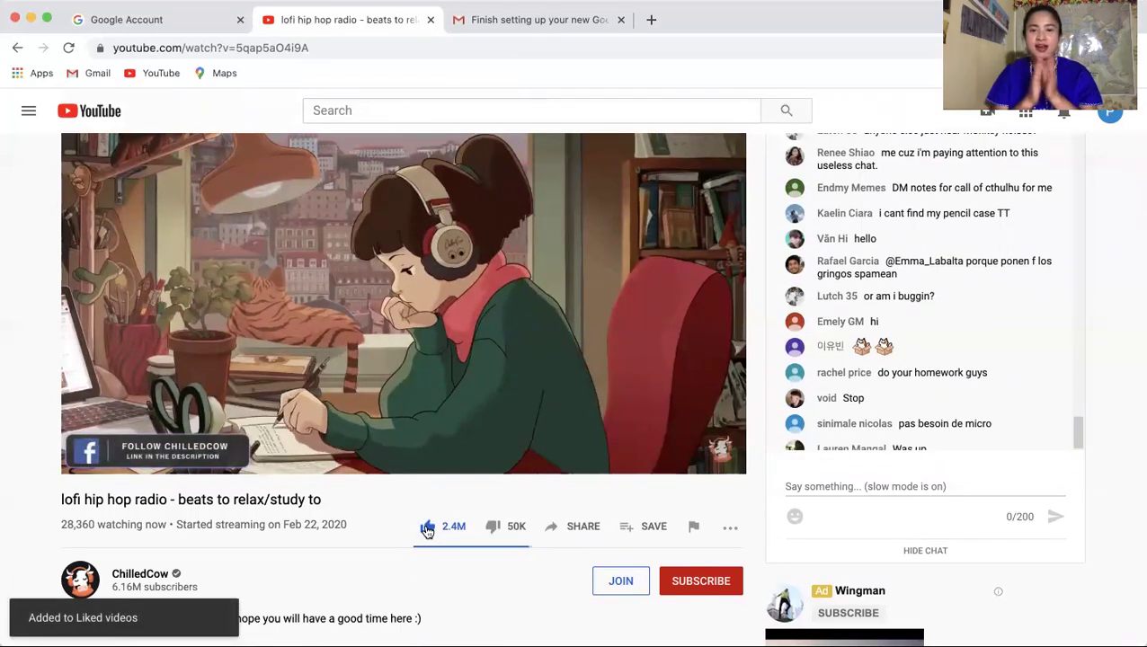
pyautogui.click(428, 528)
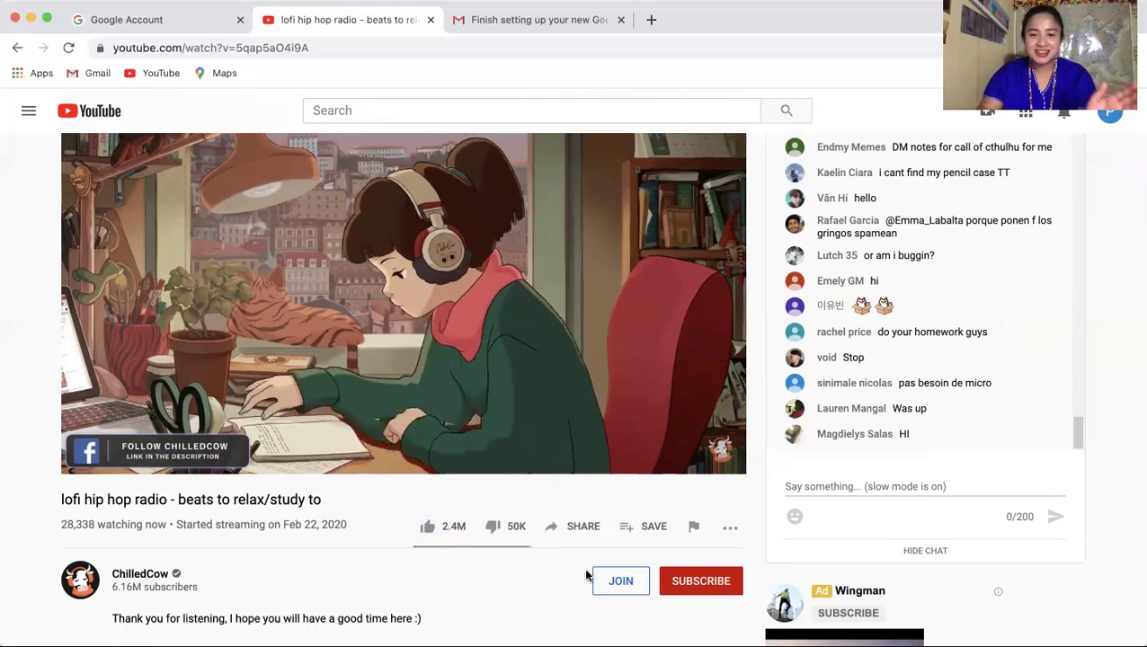
pyautogui.scroll(1, 512, 575)
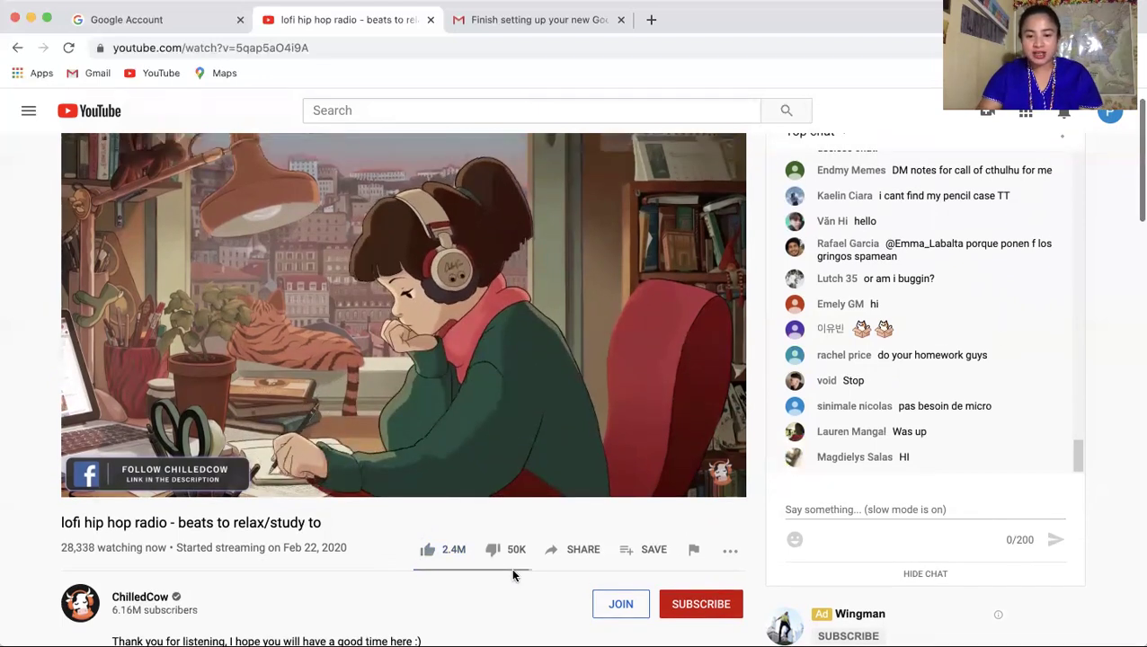
pyautogui.click(691, 604)
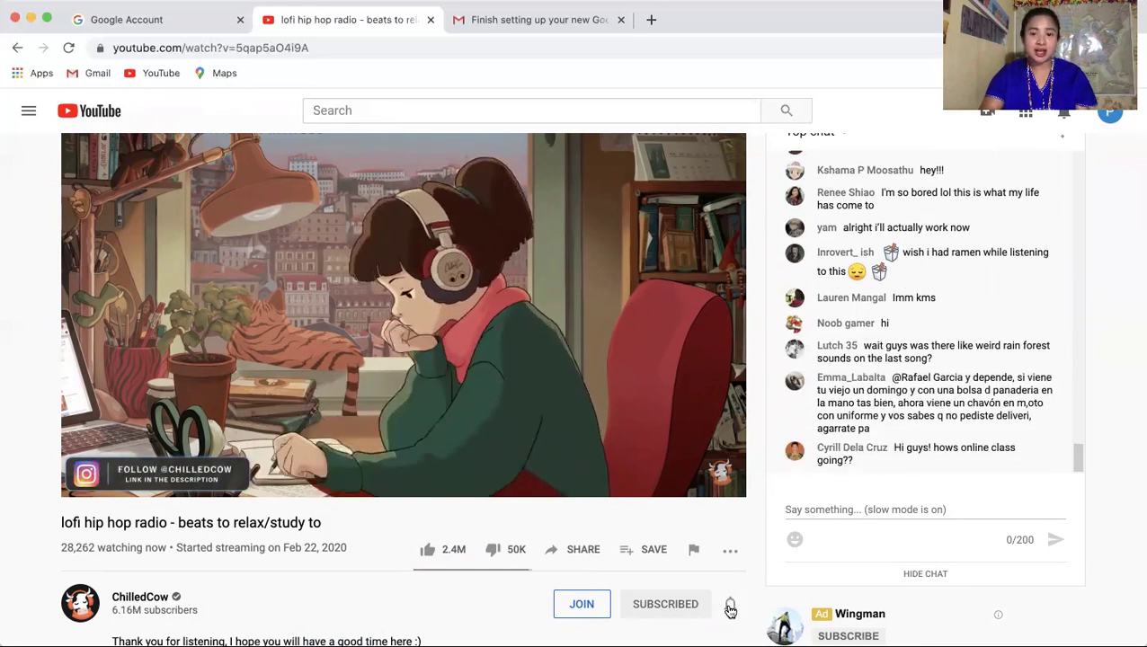
# - Set ChilledCow notifications to Personalized, then unsubscribe and confirm Unsubscribe
pyautogui.click(729, 608)
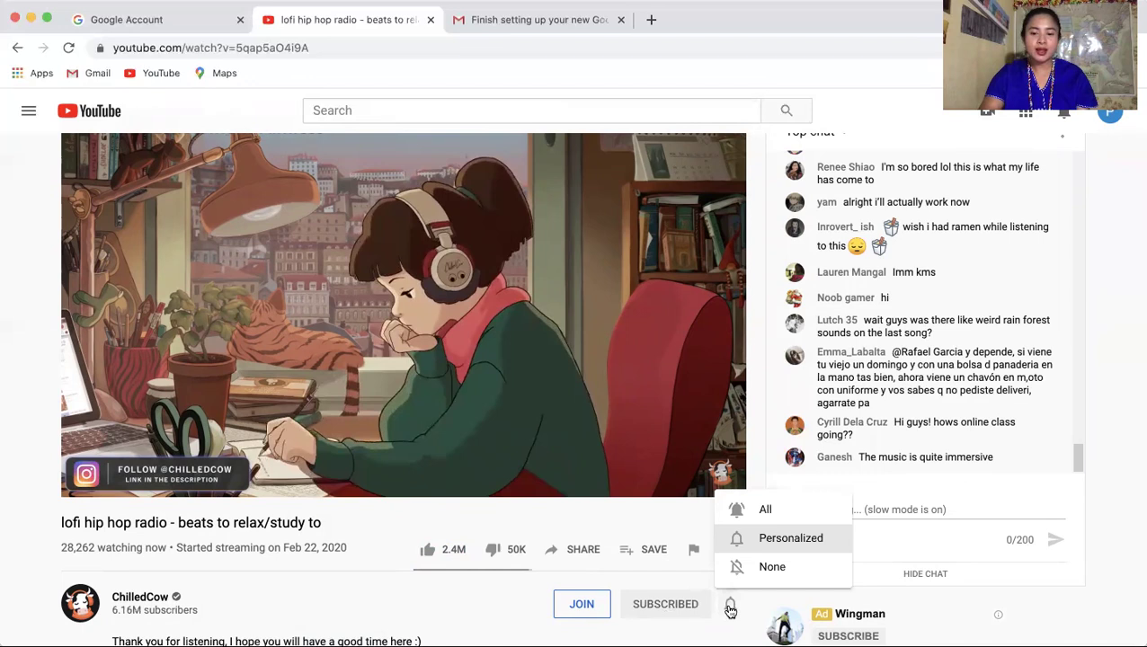
pyautogui.click(771, 543)
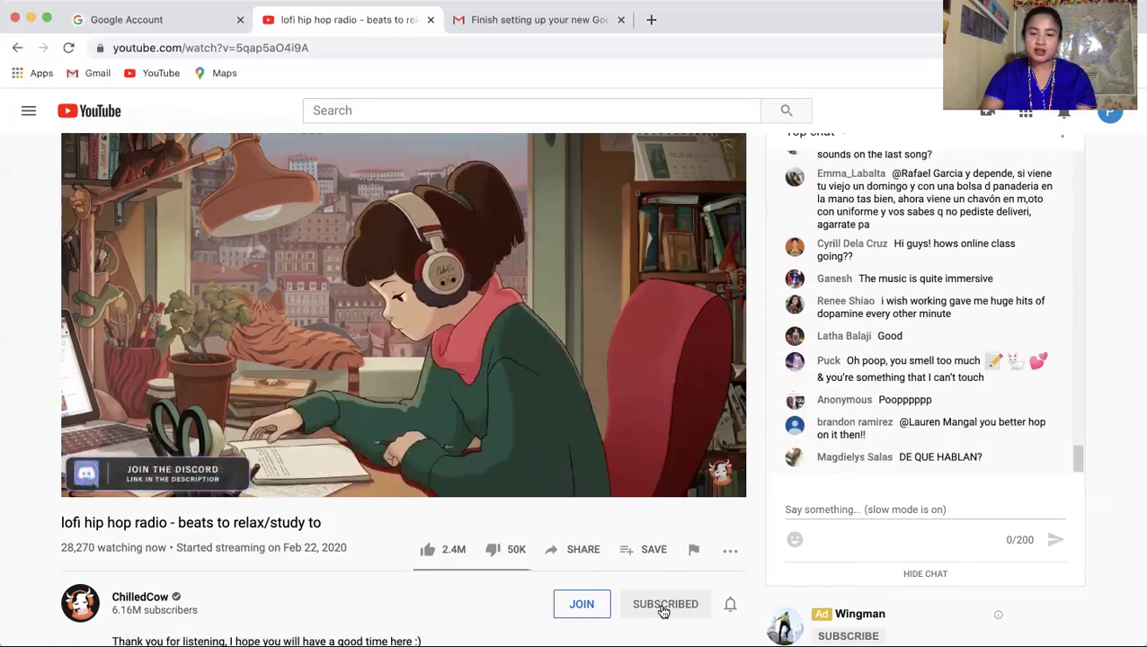
pyautogui.click(662, 605)
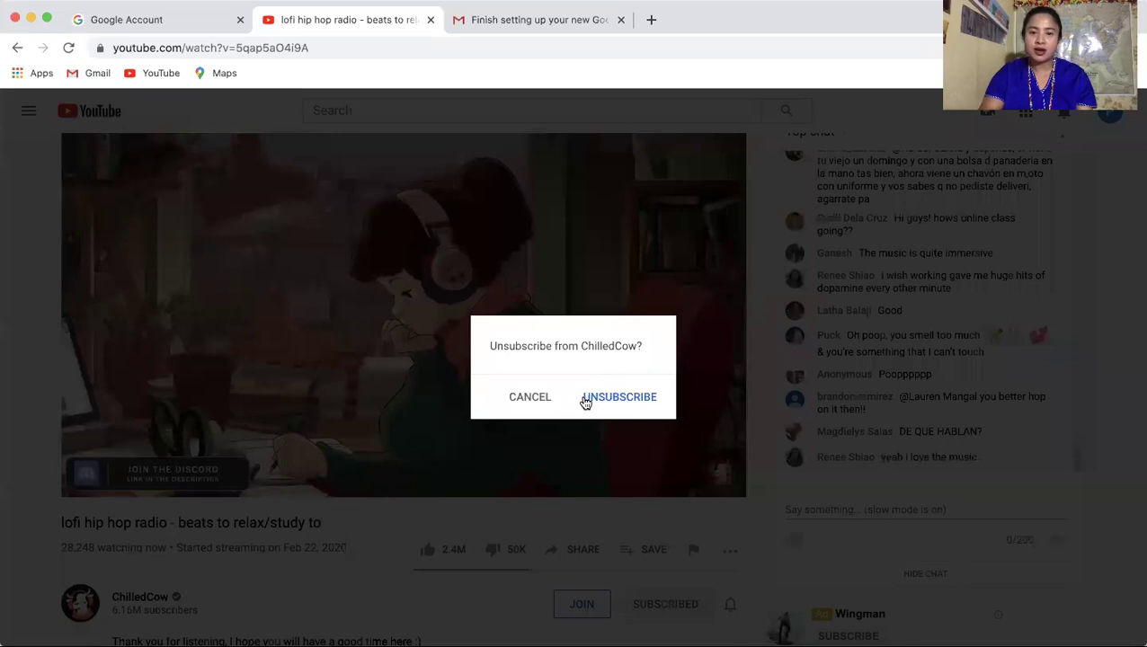
pyautogui.click(596, 401)
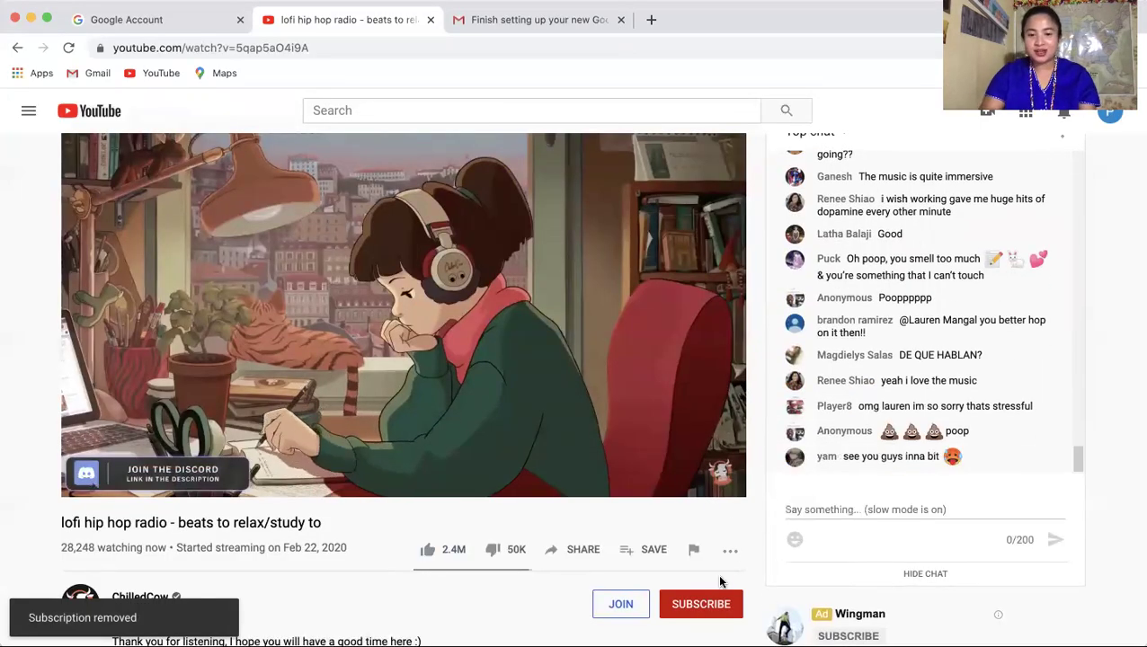
# - Scroll the stream page to the live chat, which has slow mode on
pyautogui.scroll(-1, 719, 582)
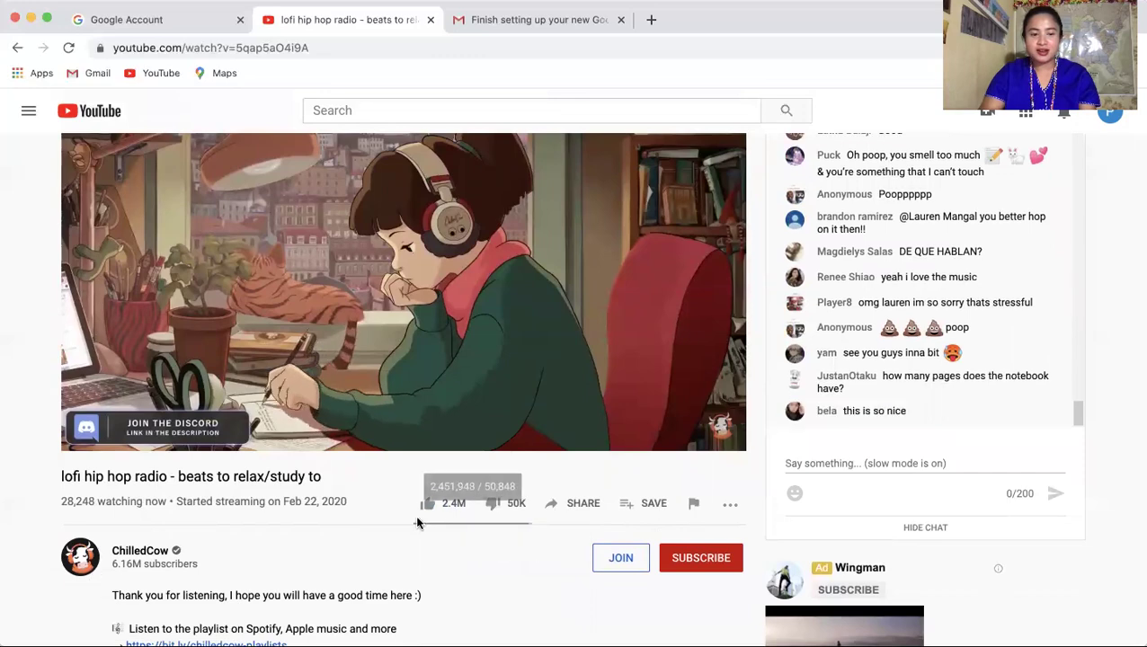
pyautogui.scroll(-3, 416, 522)
pyautogui.scroll(-3, 336, 492)
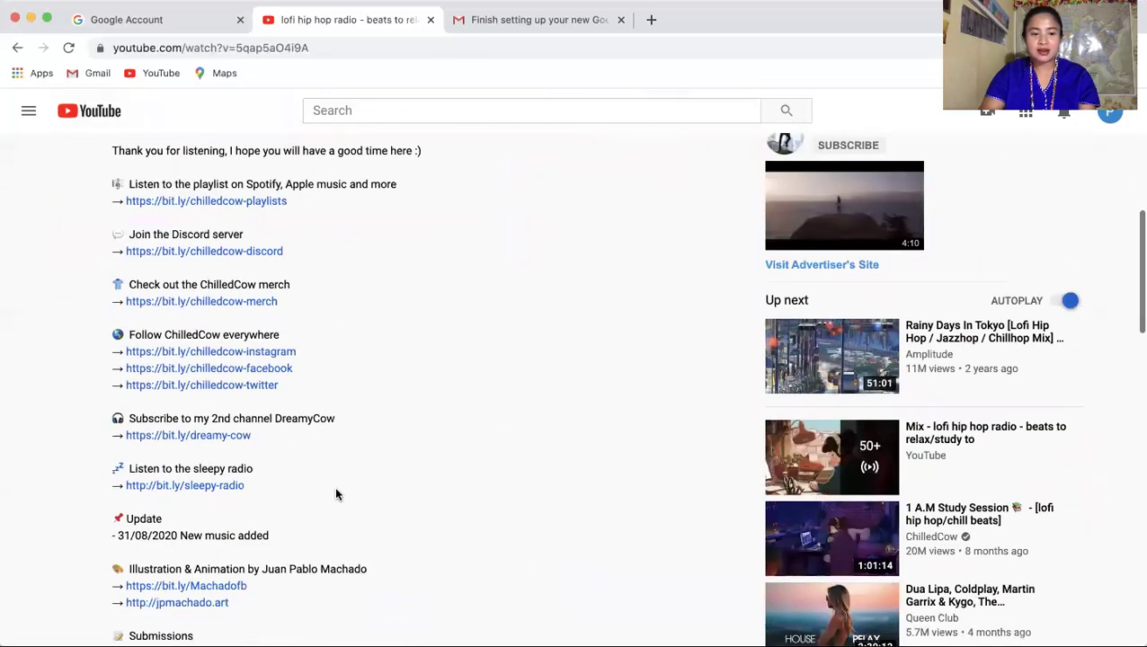
pyautogui.scroll(-3, 336, 492)
pyautogui.scroll(6, 336, 492)
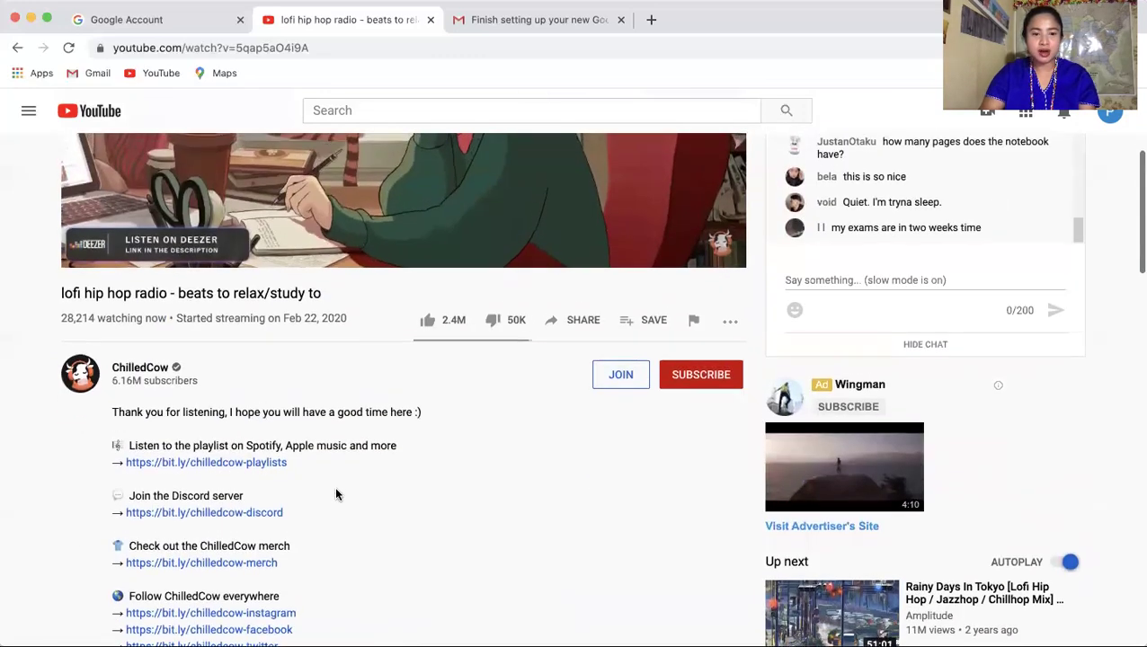
pyautogui.scroll(-1, 334, 485)
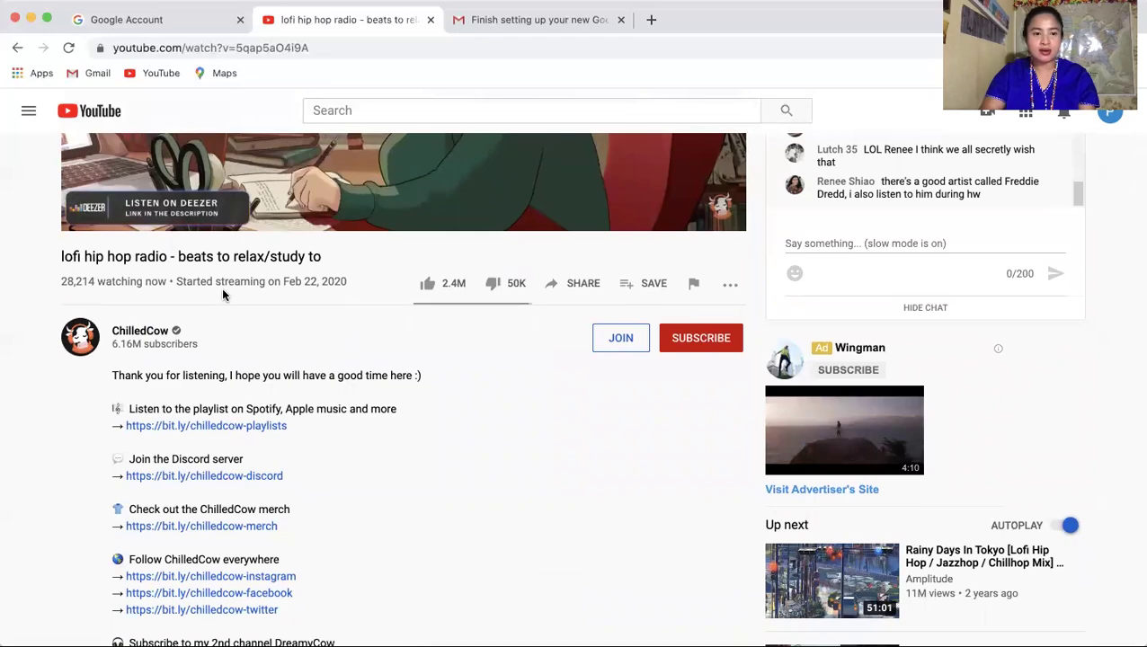
pyautogui.scroll(-6, 256, 361)
pyautogui.scroll(9, 256, 361)
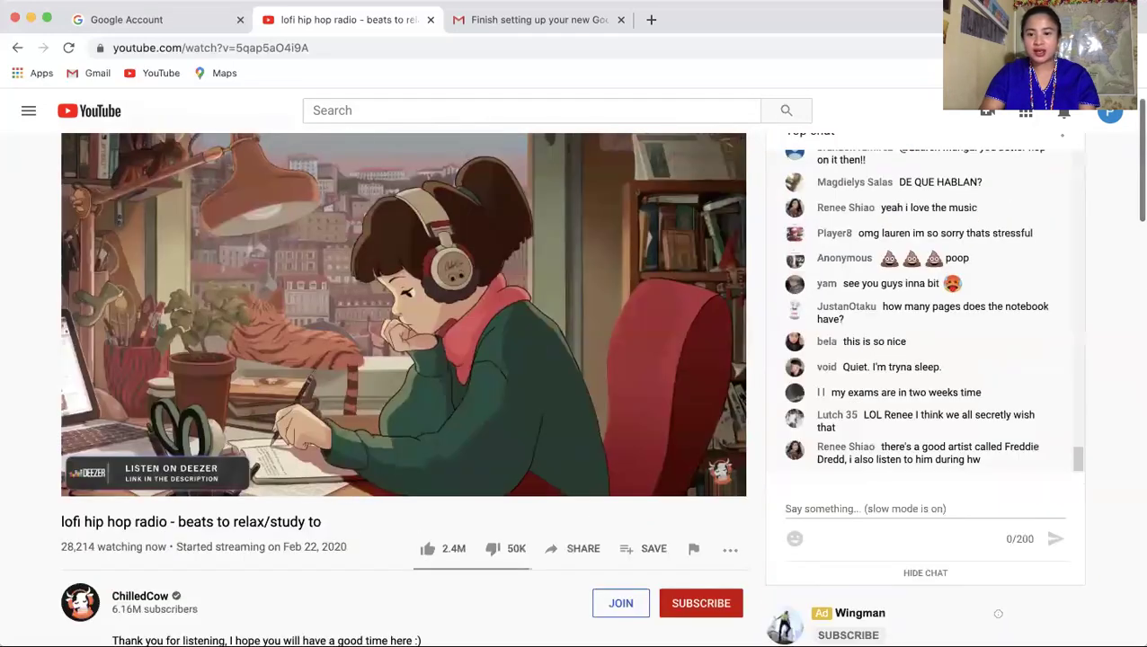
pyautogui.scroll(1, 256, 362)
# - Click into the live chat box, then choose 'Create a channel' from the avatar's account menu
pyautogui.click(820, 530)
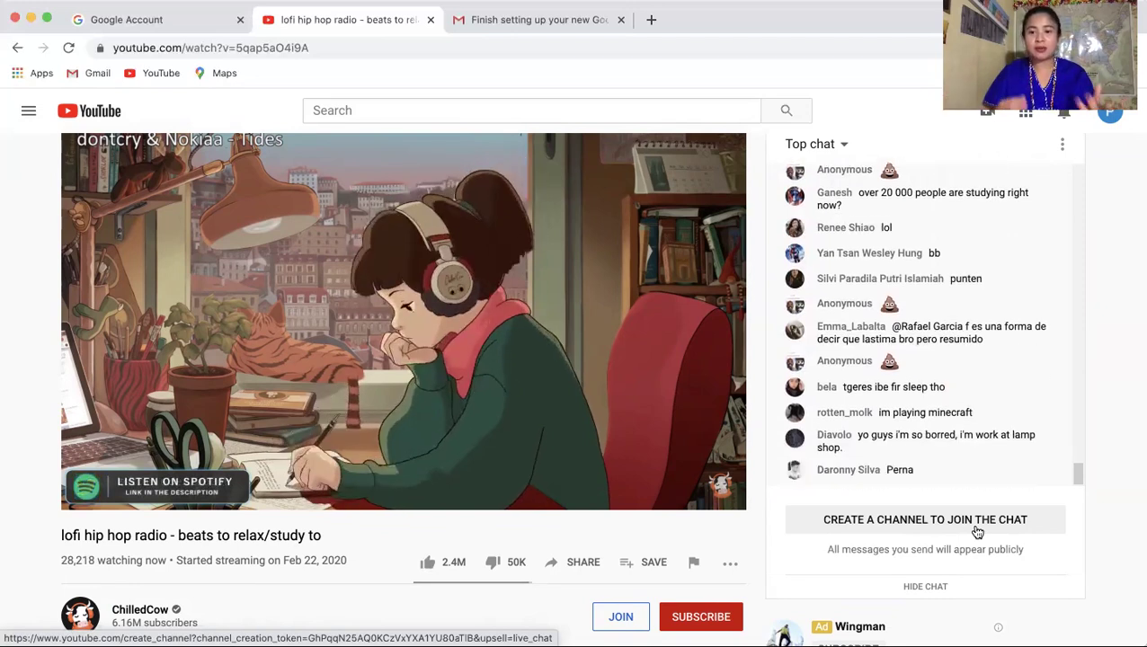
pyautogui.click(1111, 113)
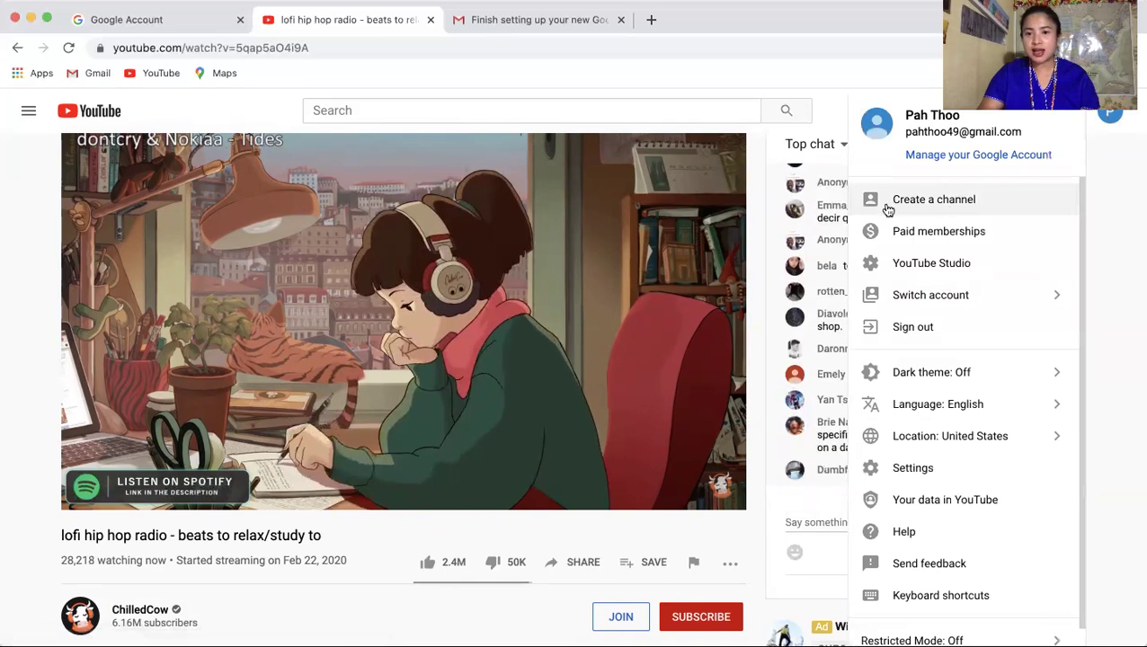
pyautogui.click(1108, 115)
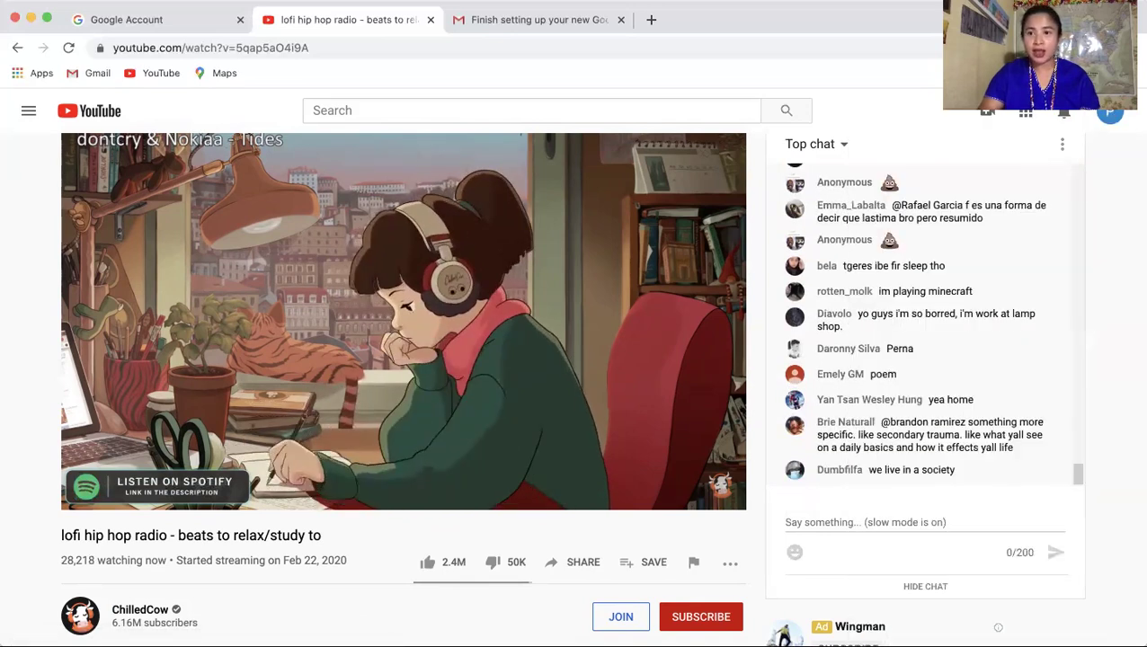
pyautogui.click(1111, 116)
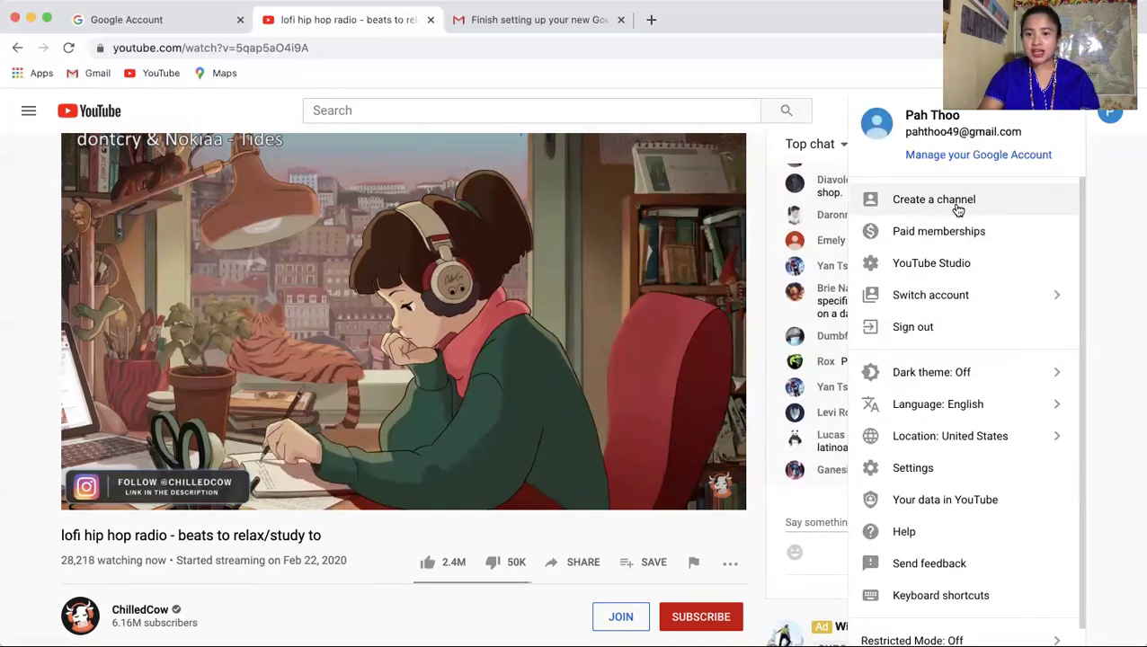
pyautogui.click(951, 201)
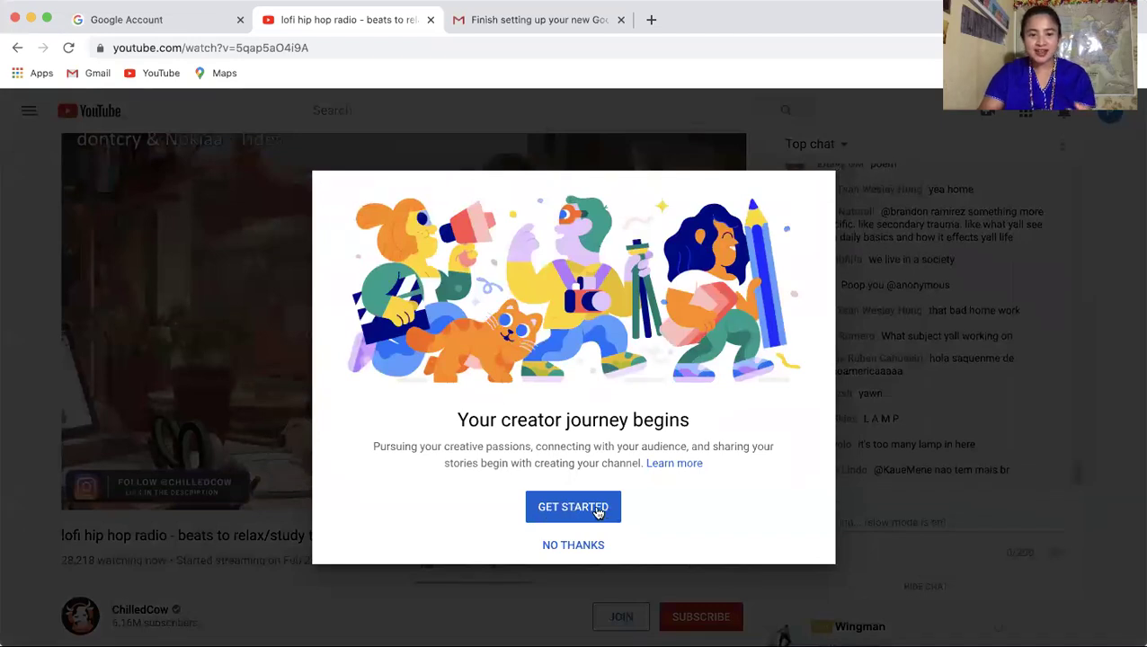
# - Create the channel with 'Use your name', then open the Google apps grid on the Google Account tab
pyautogui.click(598, 511)
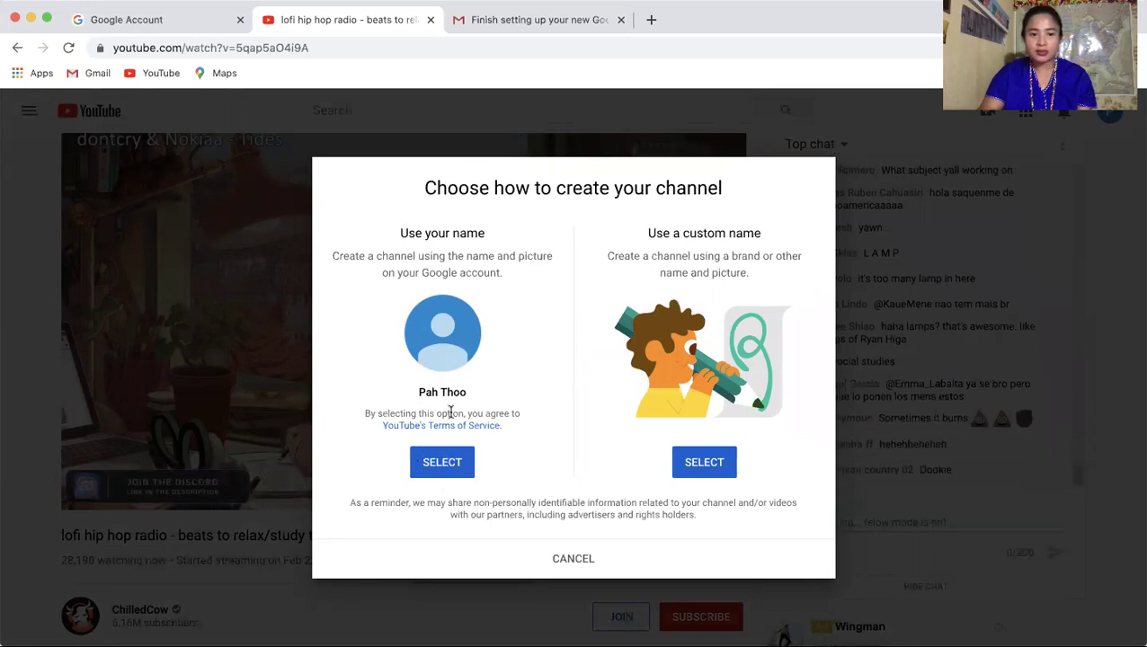
pyautogui.click(443, 463)
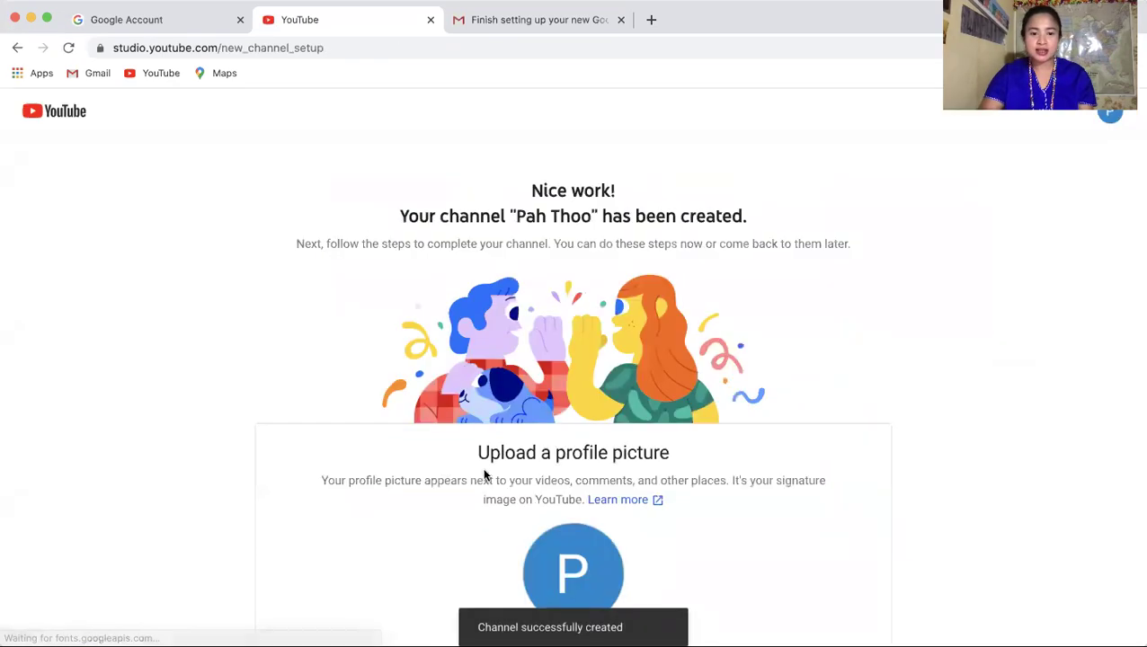
pyautogui.scroll(-2, 529, 475)
pyautogui.scroll(-3, 529, 476)
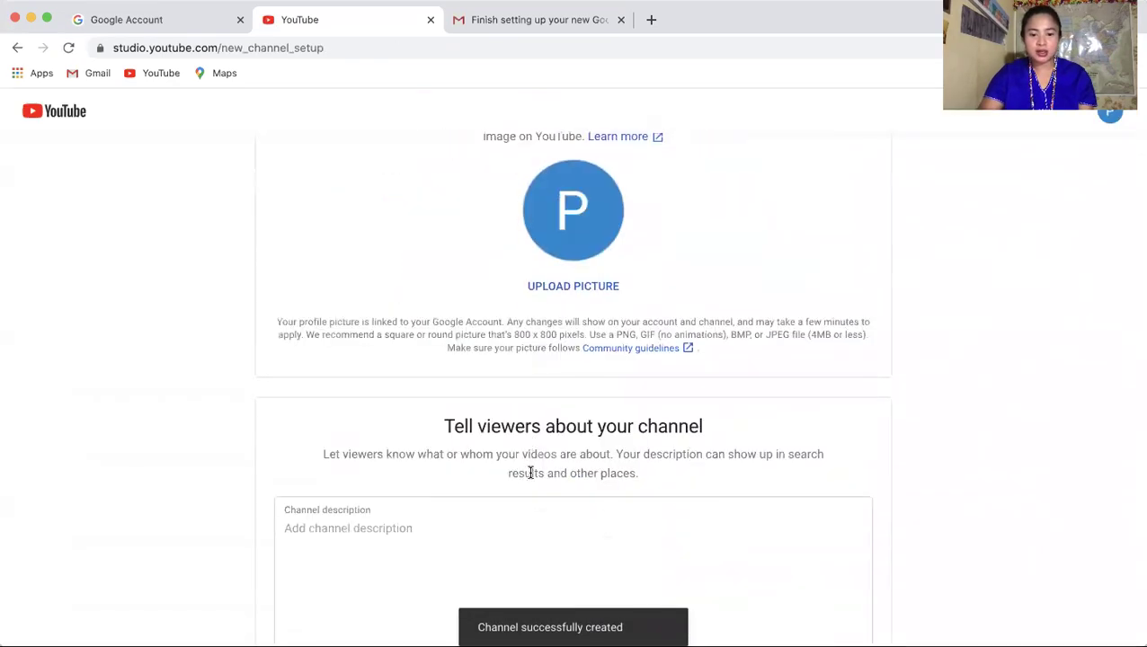
pyautogui.scroll(-2, 529, 475)
pyautogui.scroll(6, 530, 476)
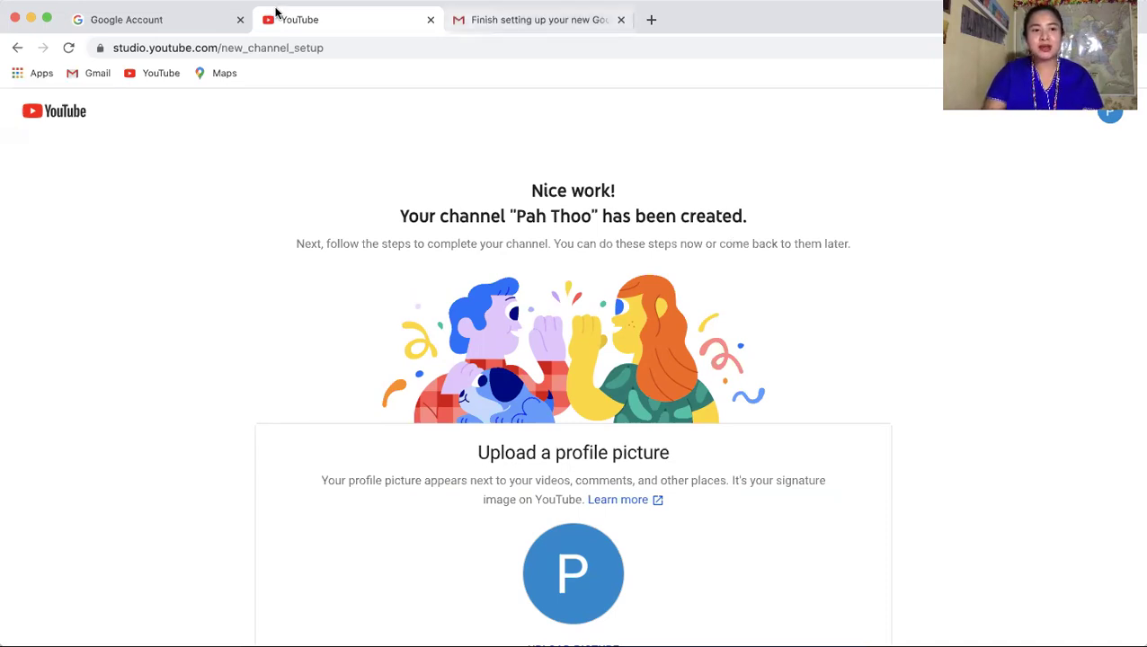
pyautogui.click(204, 29)
pyautogui.click(1079, 118)
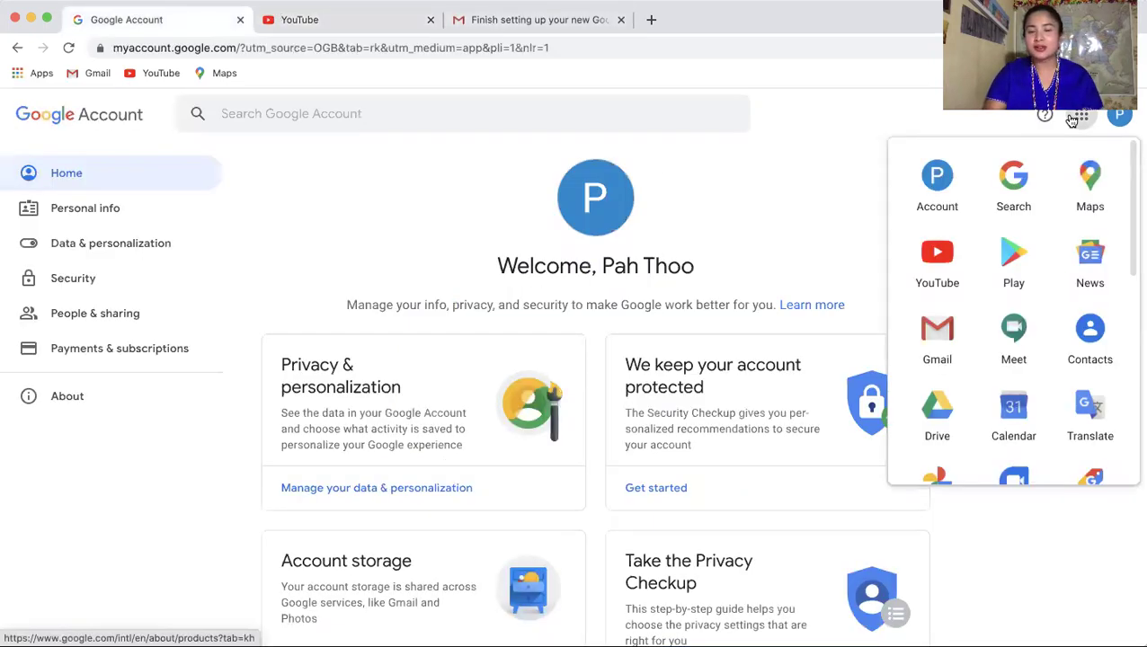
pyautogui.click(933, 258)
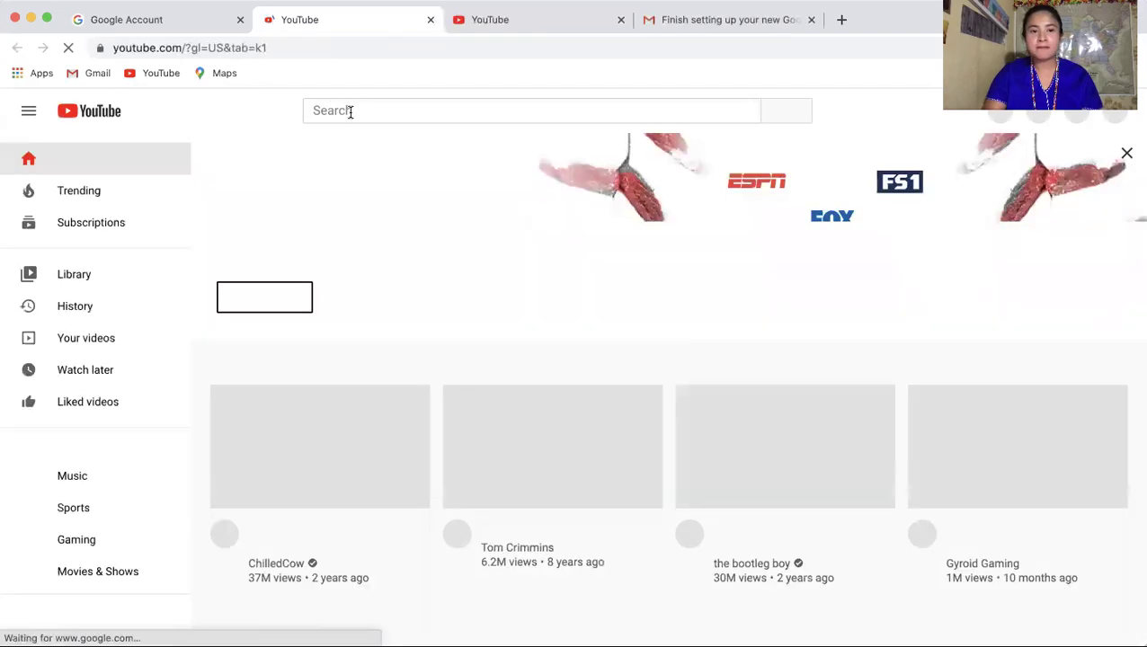
pyautogui.click(350, 111)
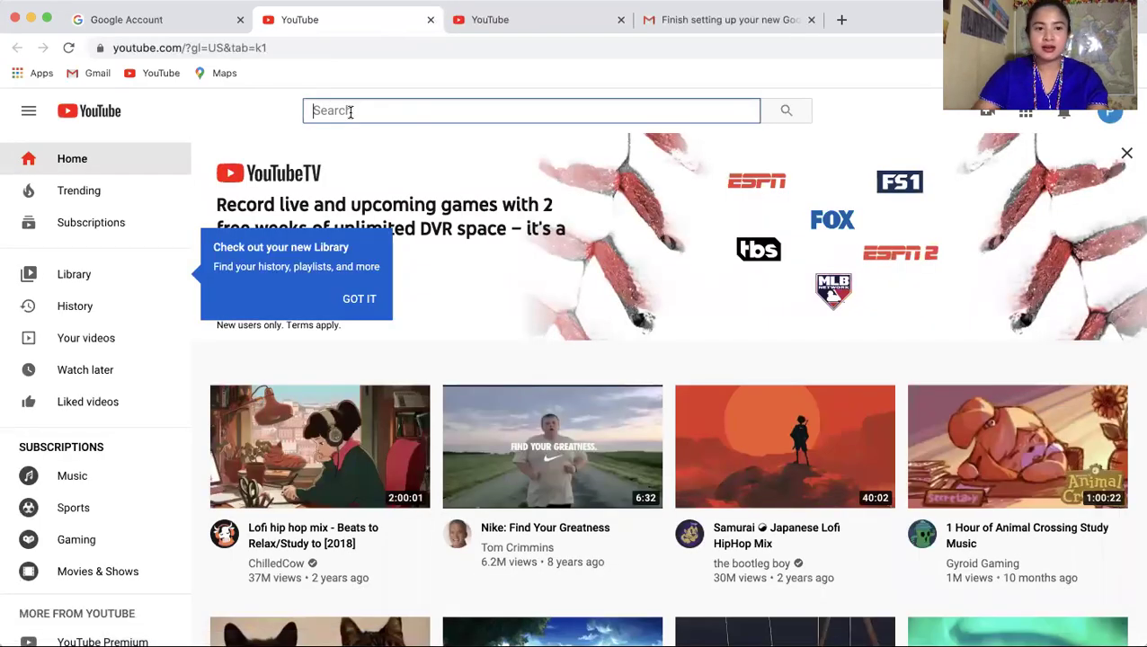
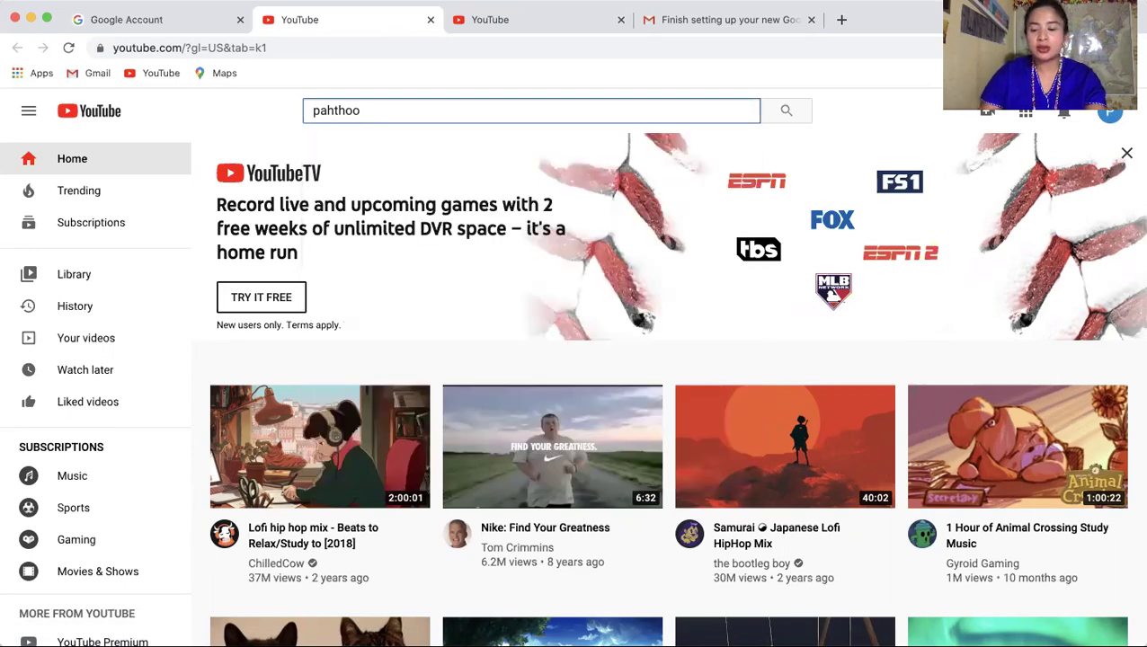
pyautogui.press('Return')
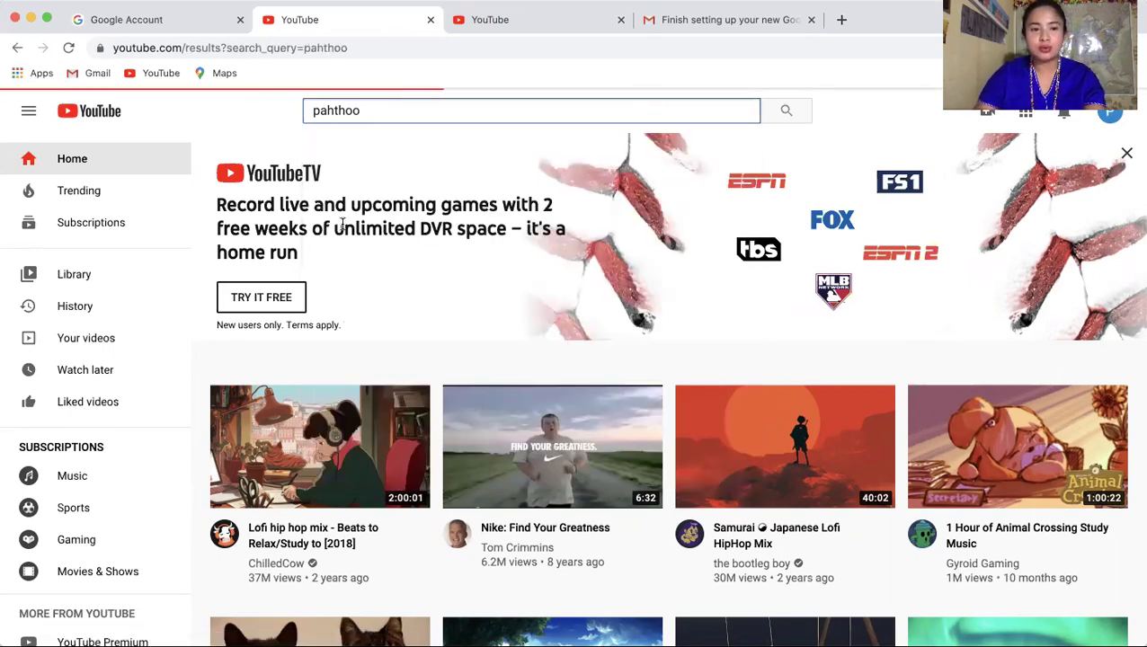
pyautogui.scroll(-10, 356, 330)
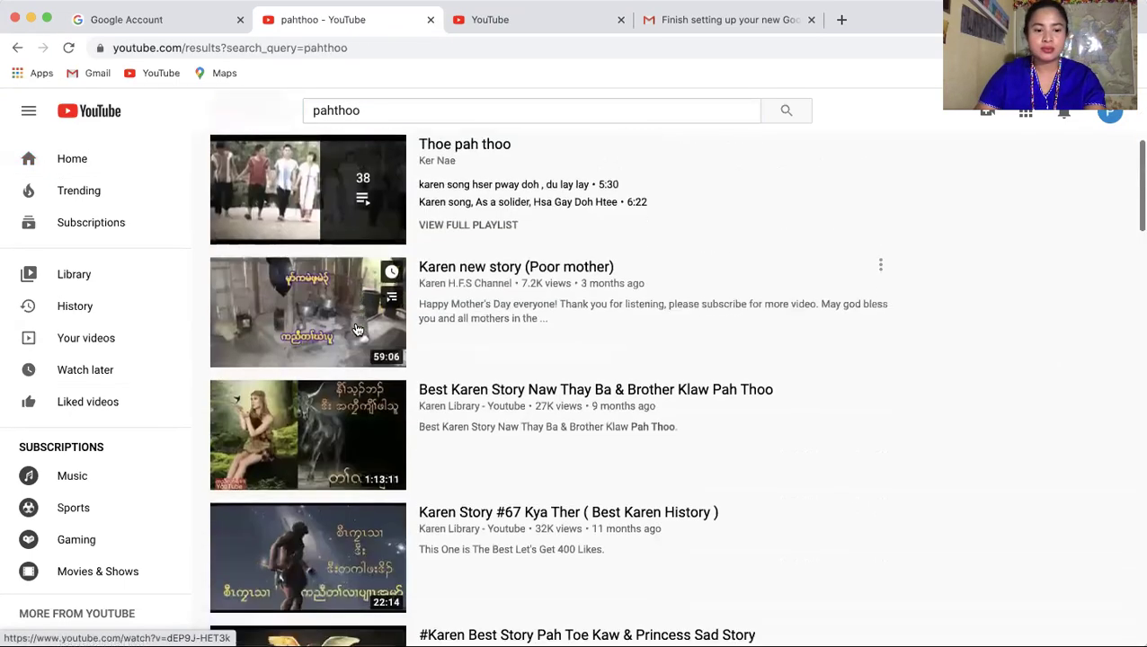
pyautogui.scroll(-5, 357, 330)
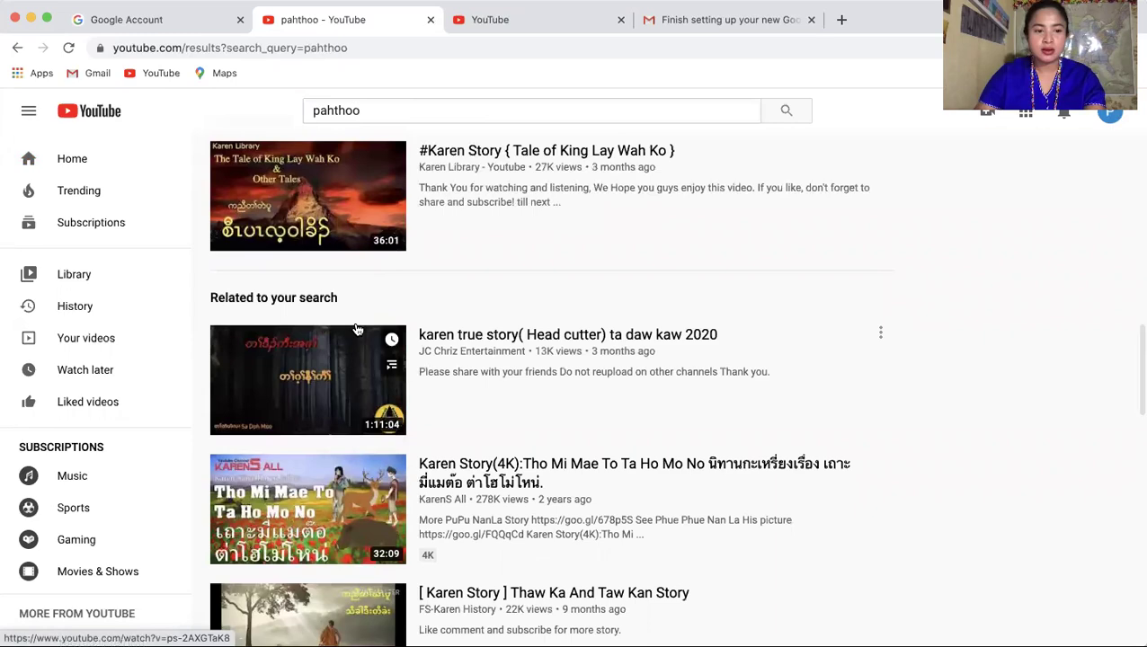
pyautogui.scroll(10, 357, 329)
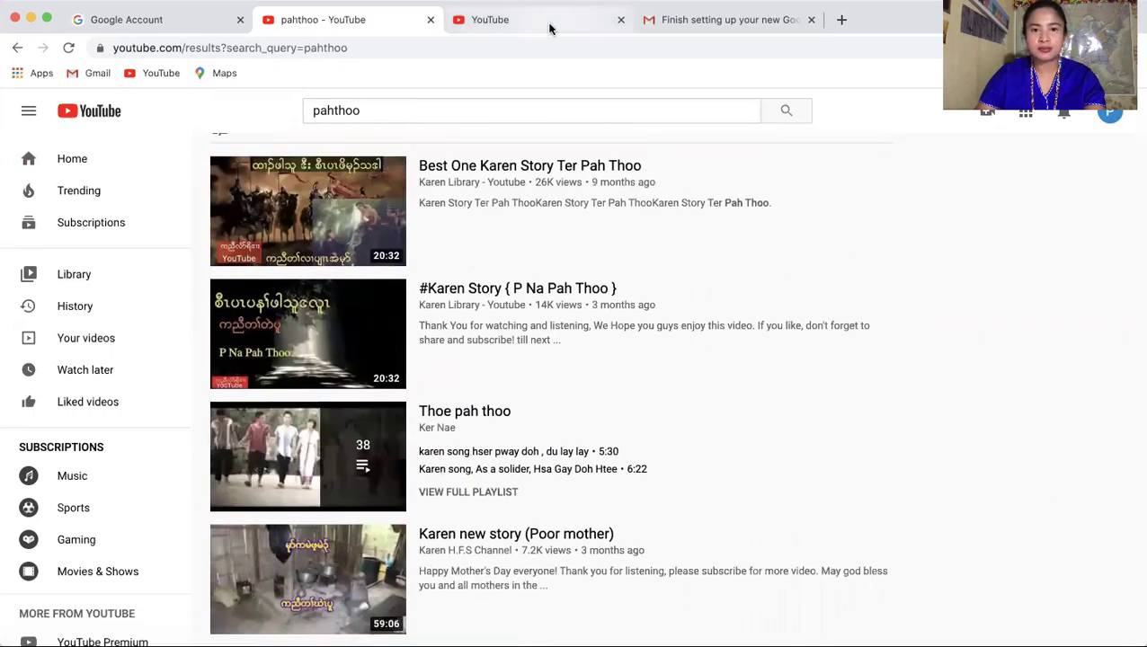
pyautogui.click(551, 23)
pyautogui.scroll(-2, 570, 409)
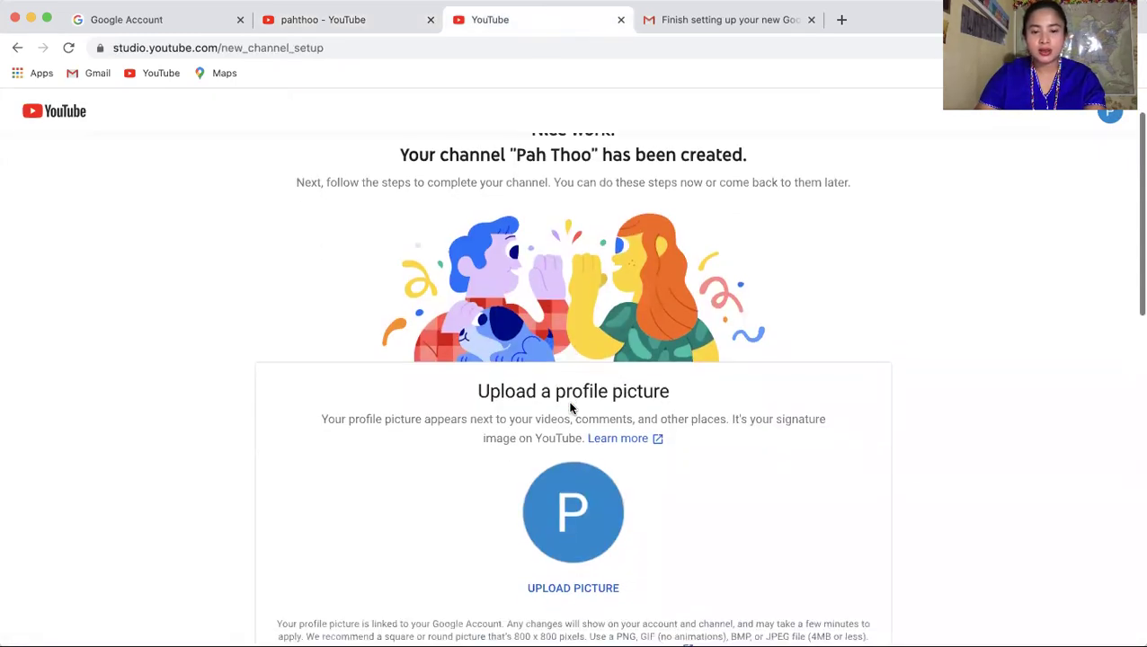
pyautogui.scroll(2, 566, 376)
pyautogui.scroll(-6, 534, 381)
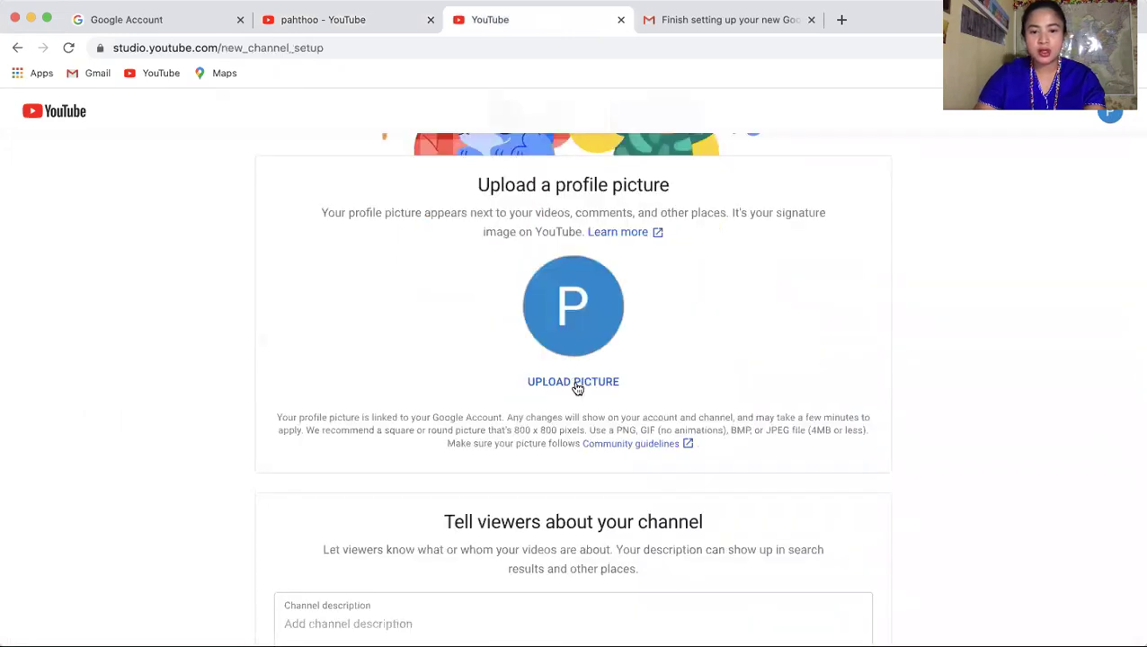
pyautogui.click(575, 383)
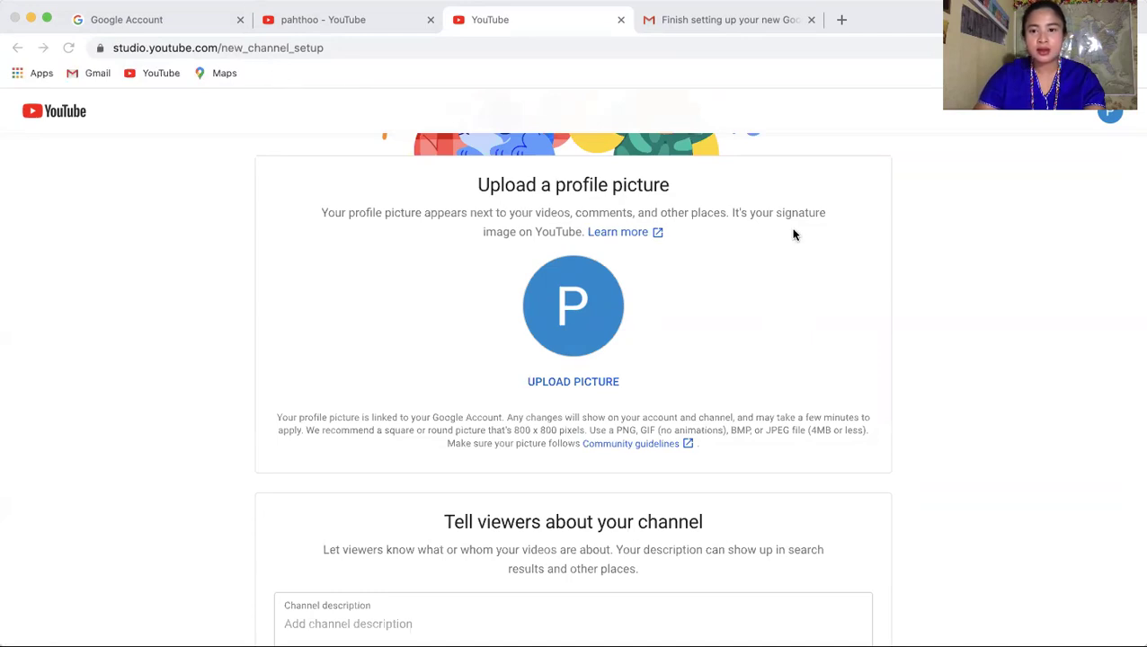
pyautogui.click(758, 400)
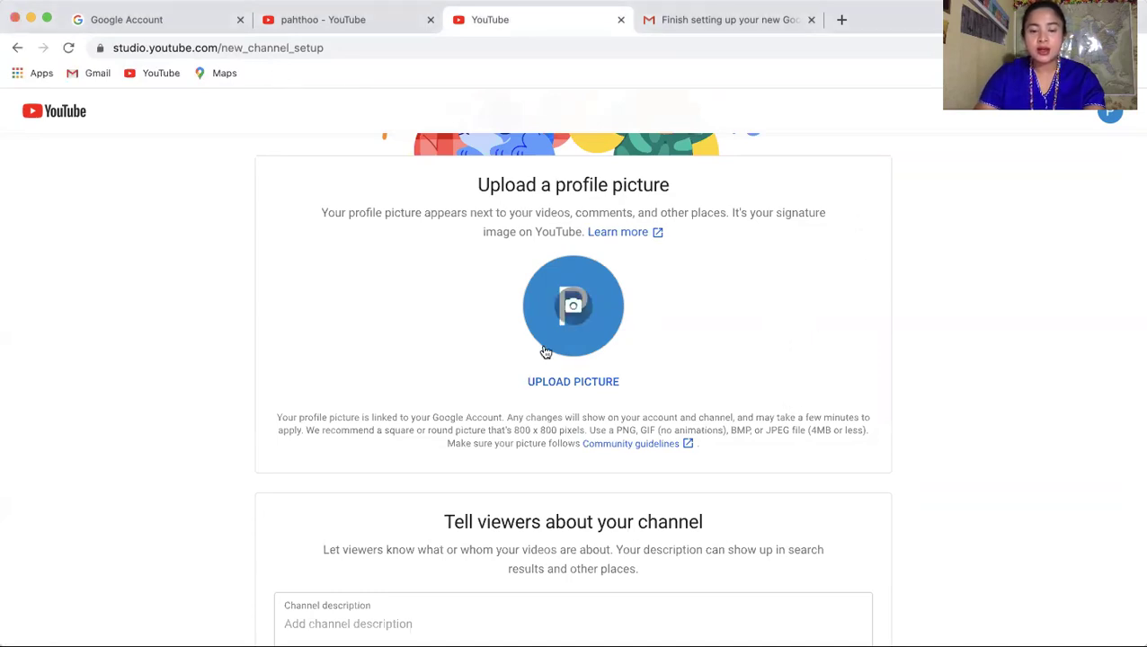
pyautogui.click(572, 309)
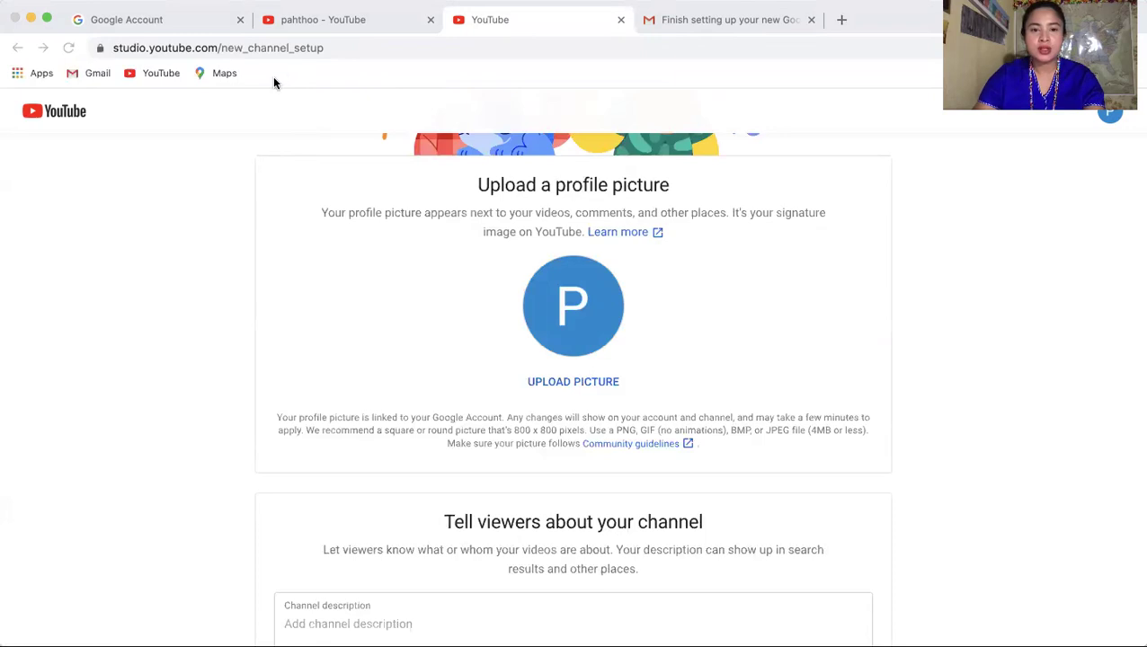
pyautogui.click(787, 406)
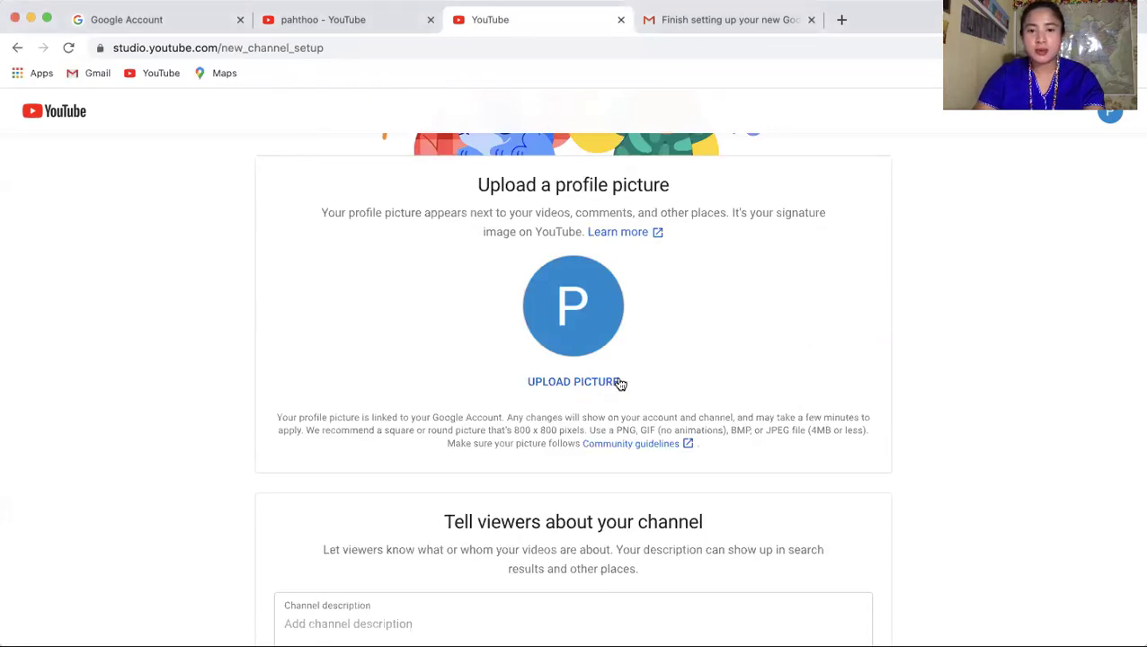
pyautogui.scroll(1, 575, 341)
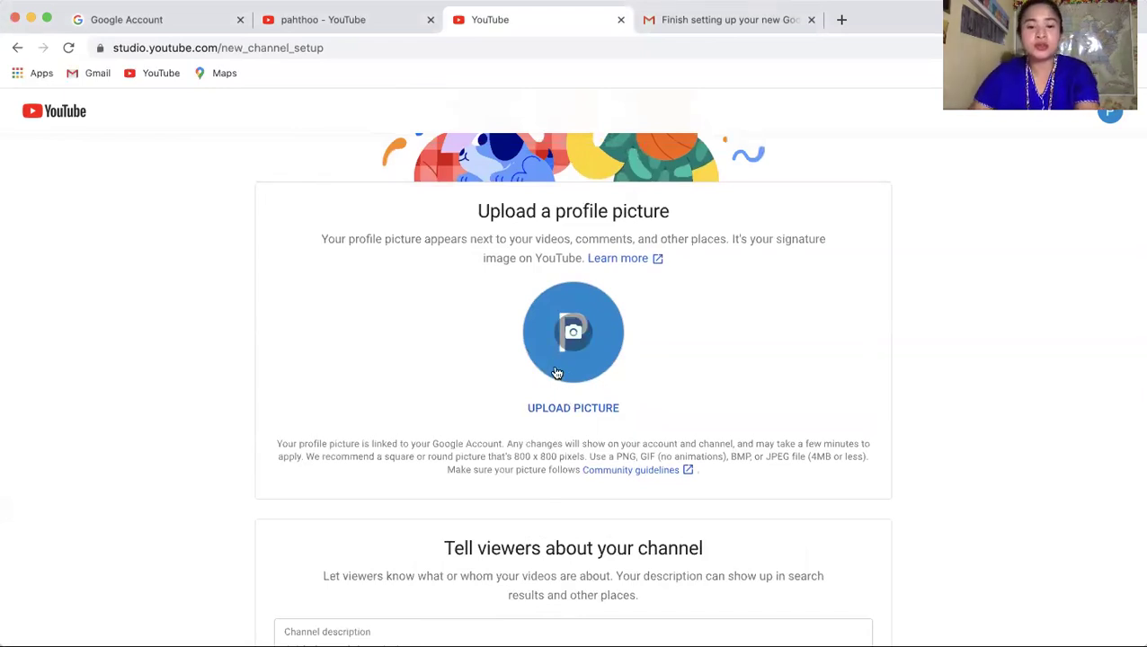
pyautogui.scroll(-5, 555, 372)
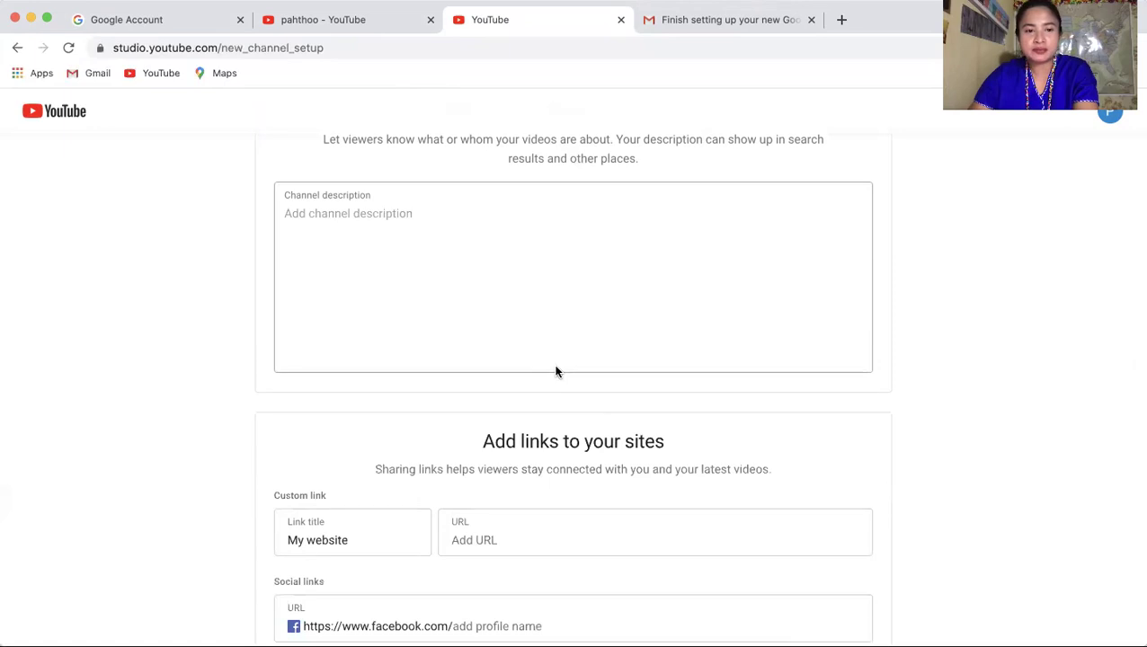
pyautogui.scroll(2, 555, 368)
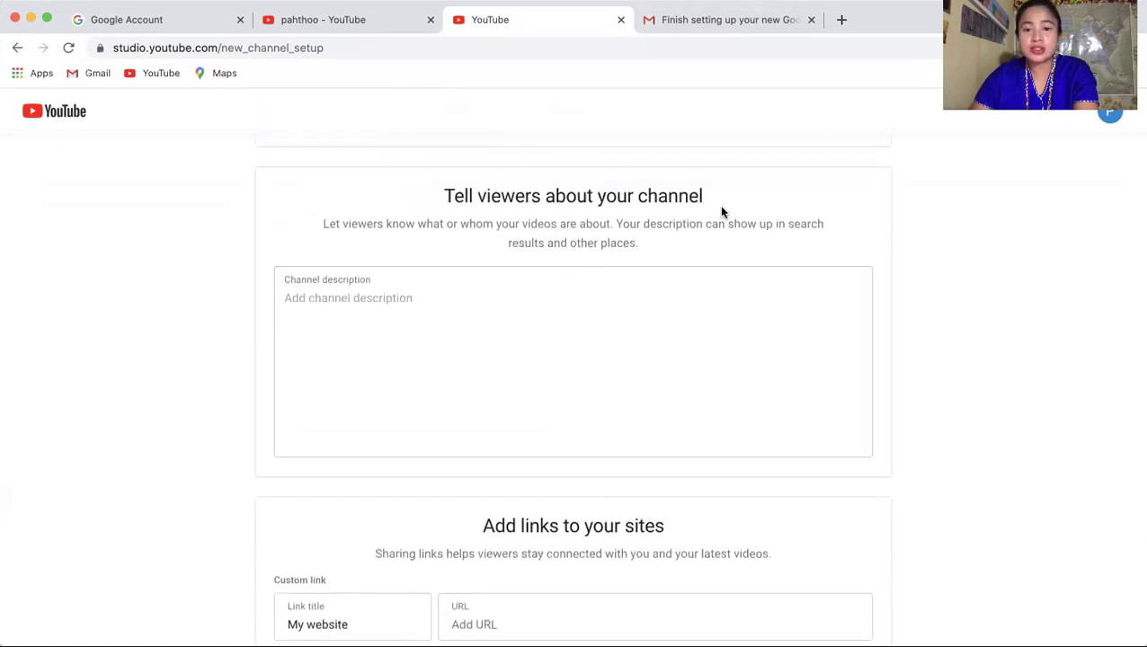
# - Type the channel description 'This channel is about gospel music.' after correcting initial typos
pyautogui.click(445, 288)
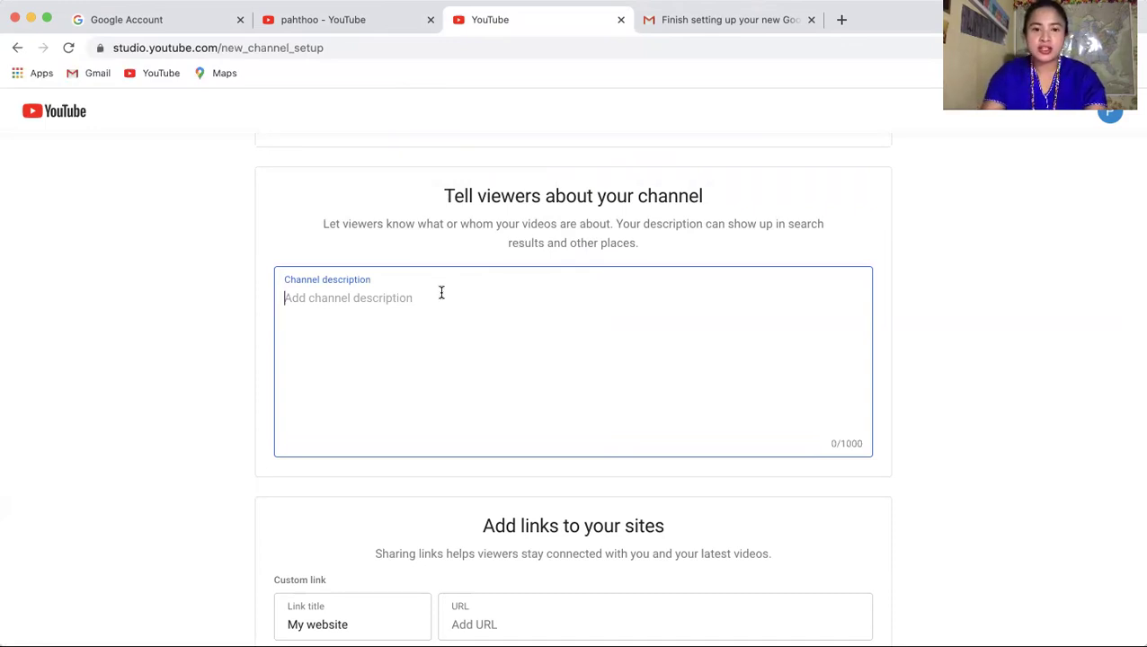
pyautogui.write('i')
pyautogui.press('BackSpace')
pyautogui.write('M')
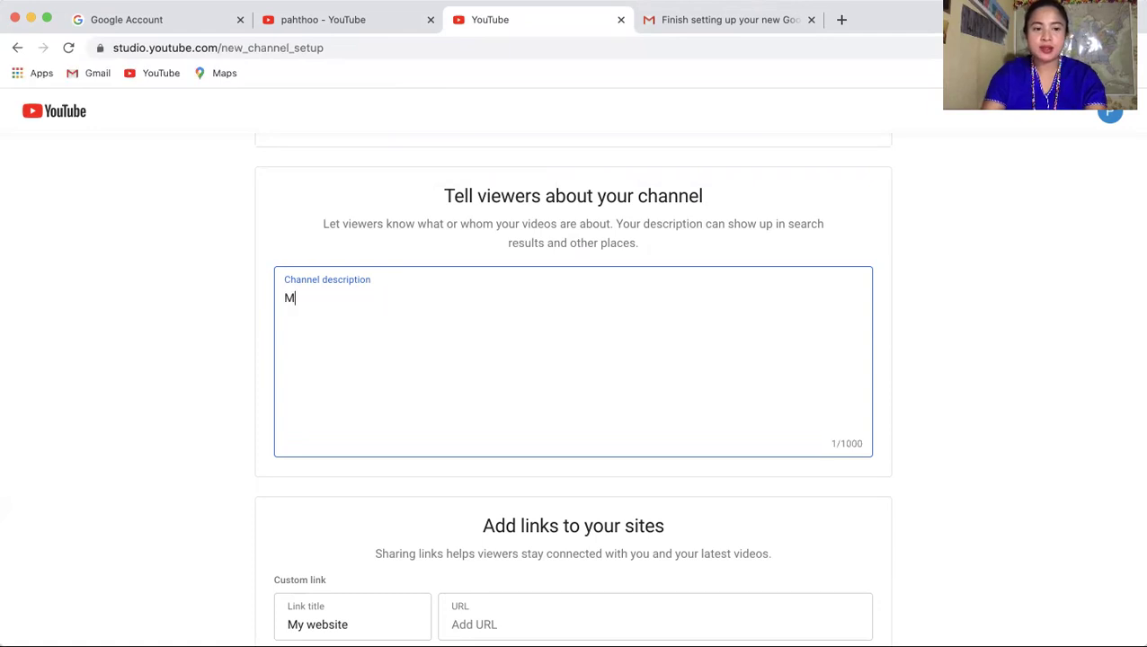
pyautogui.write('y')
pyautogui.press('BackSpace')
pyautogui.press('BackSpace')
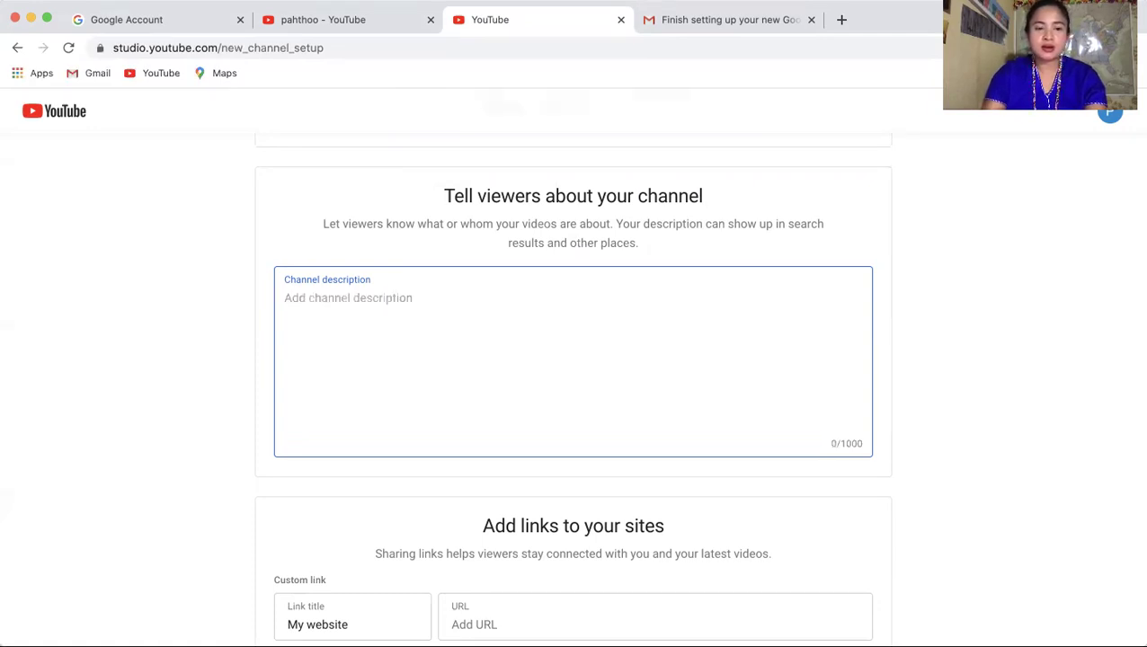
pyautogui.write('this')
pyautogui.press('BackSpace')
pyautogui.press('BackSpace')
pyautogui.press('BackSpace')
pyautogui.press('BackSpace')
pyautogui.write('This cha')
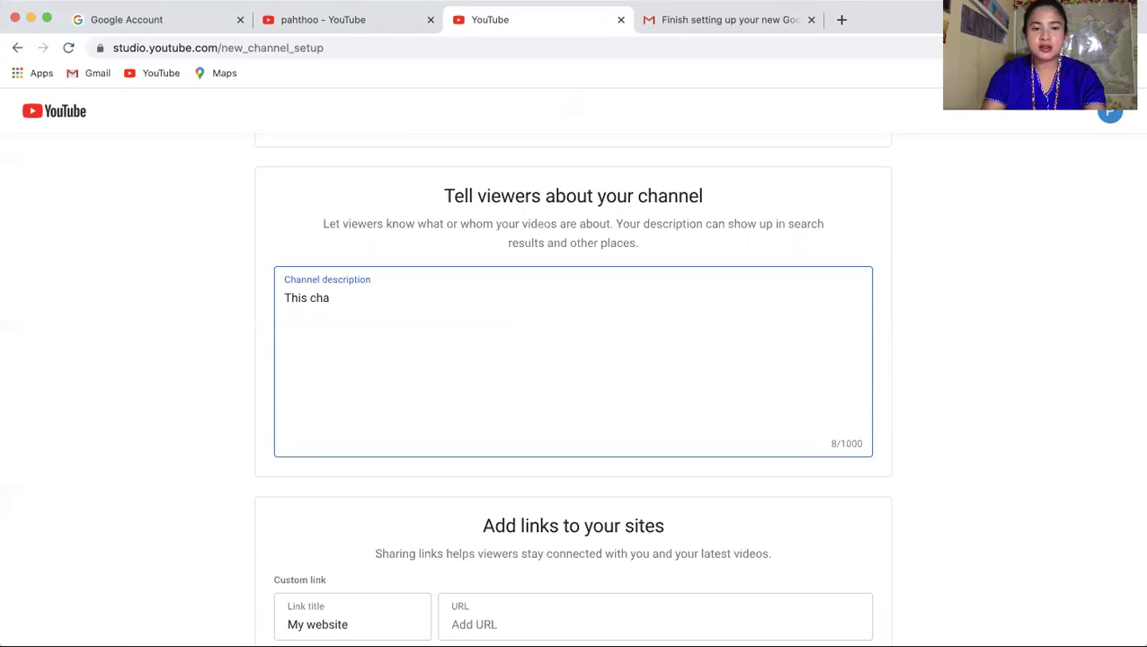
pyautogui.write('nnel is about go')
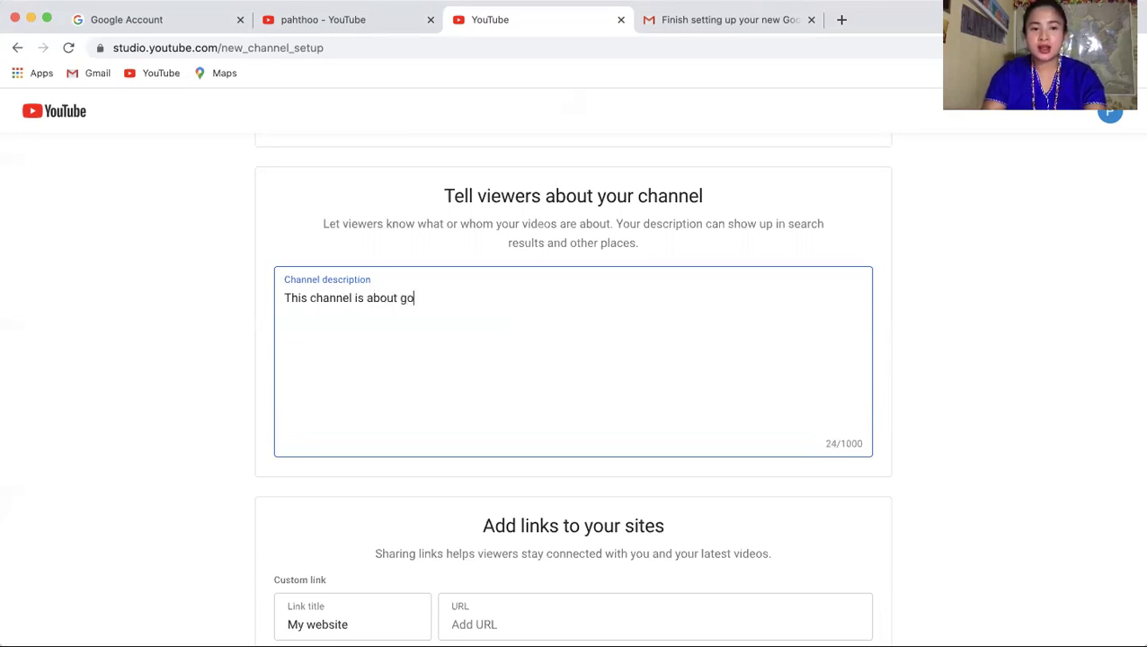
pyautogui.write('spel music.')
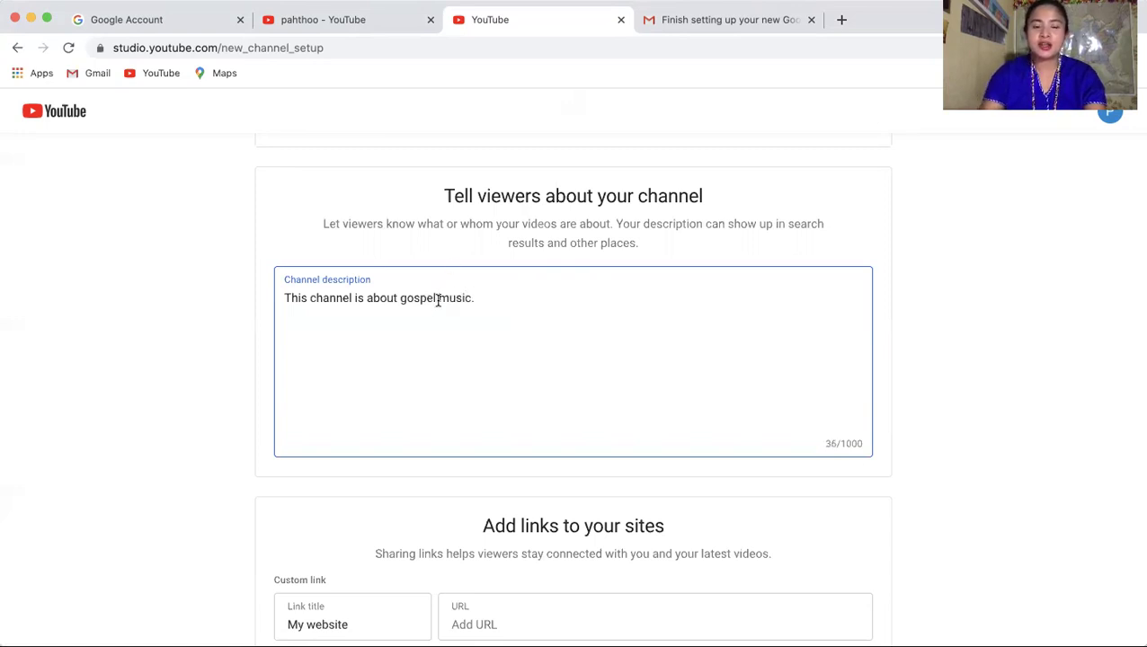
# - Insert 'Karen ' before 'gospel' in the description and scroll to Save and Continue
pyautogui.click(398, 299)
pyautogui.write('Karen')
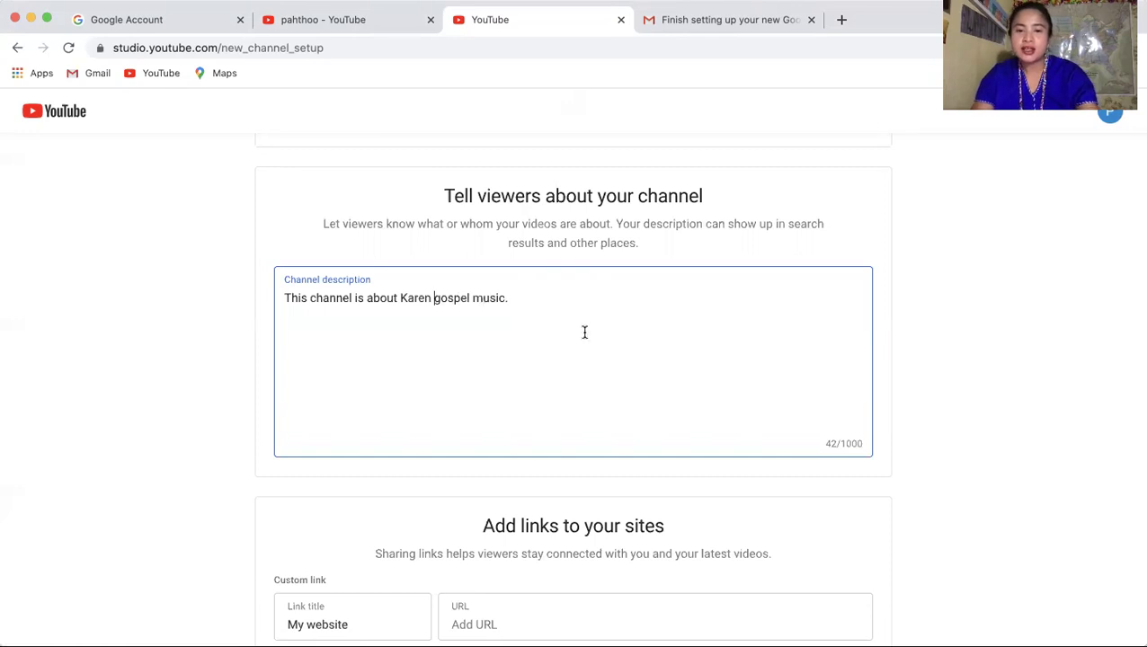
pyautogui.scroll(-3, 604, 362)
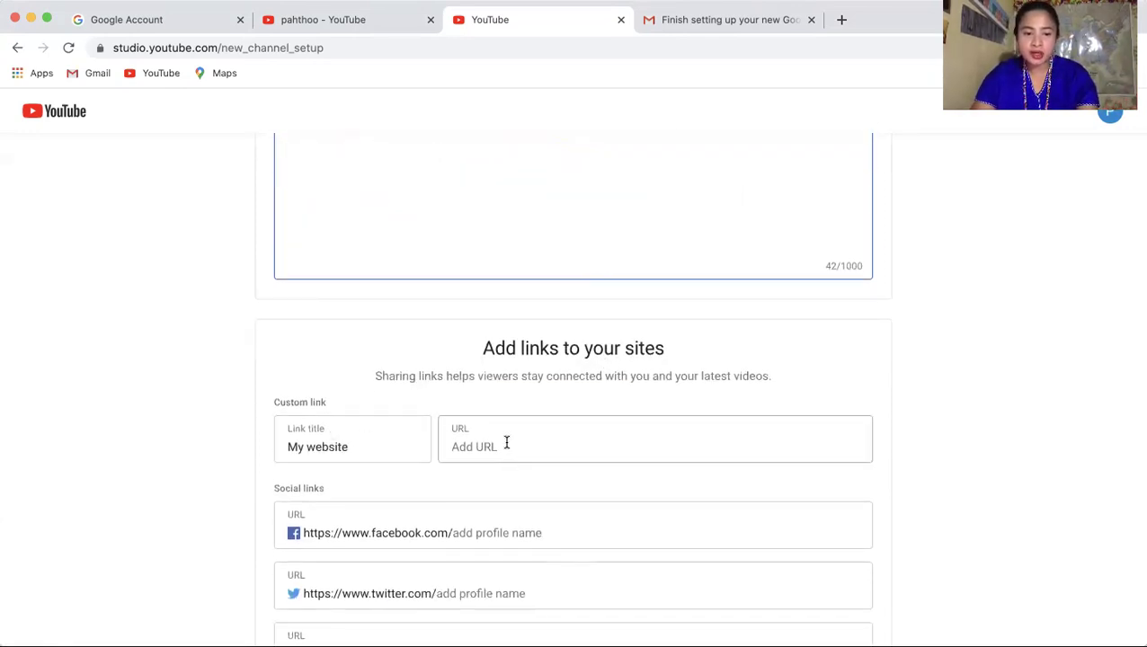
pyautogui.scroll(-3, 506, 443)
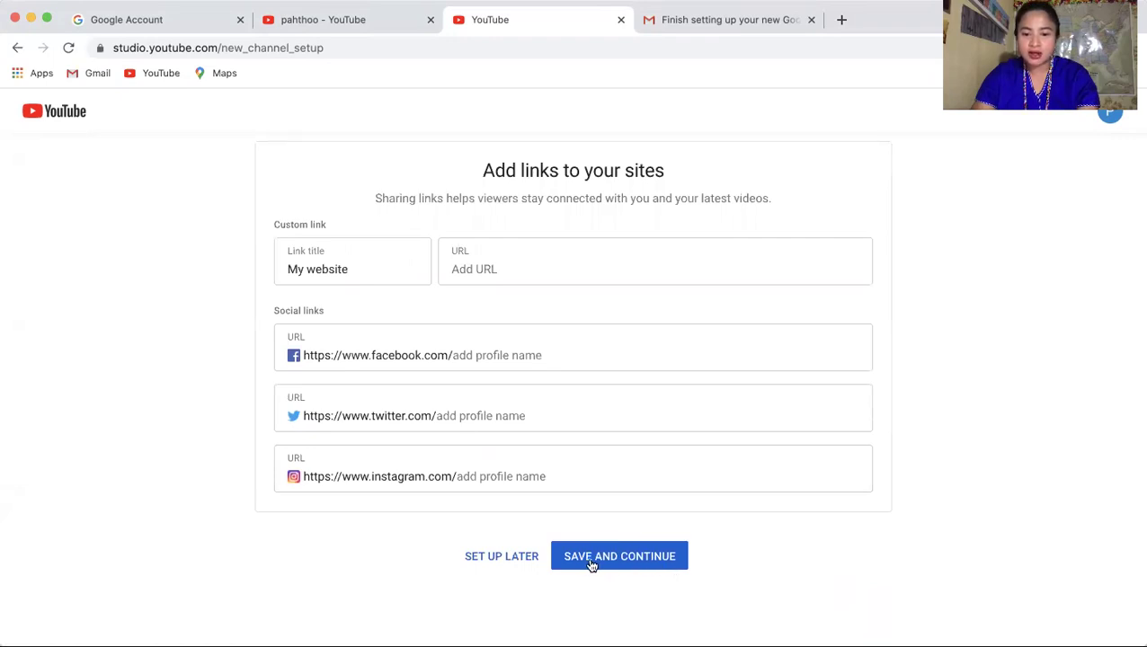
# - Save the channel details and choose Upload Video on the new channel page
pyautogui.click(640, 566)
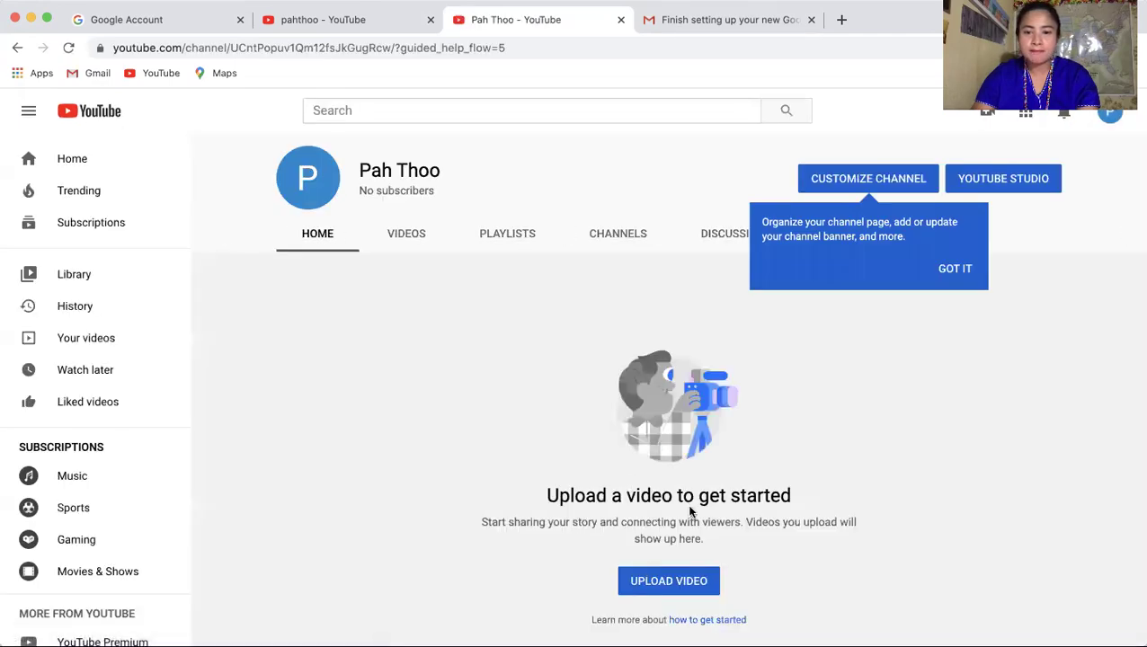
pyautogui.scroll(-1, 677, 551)
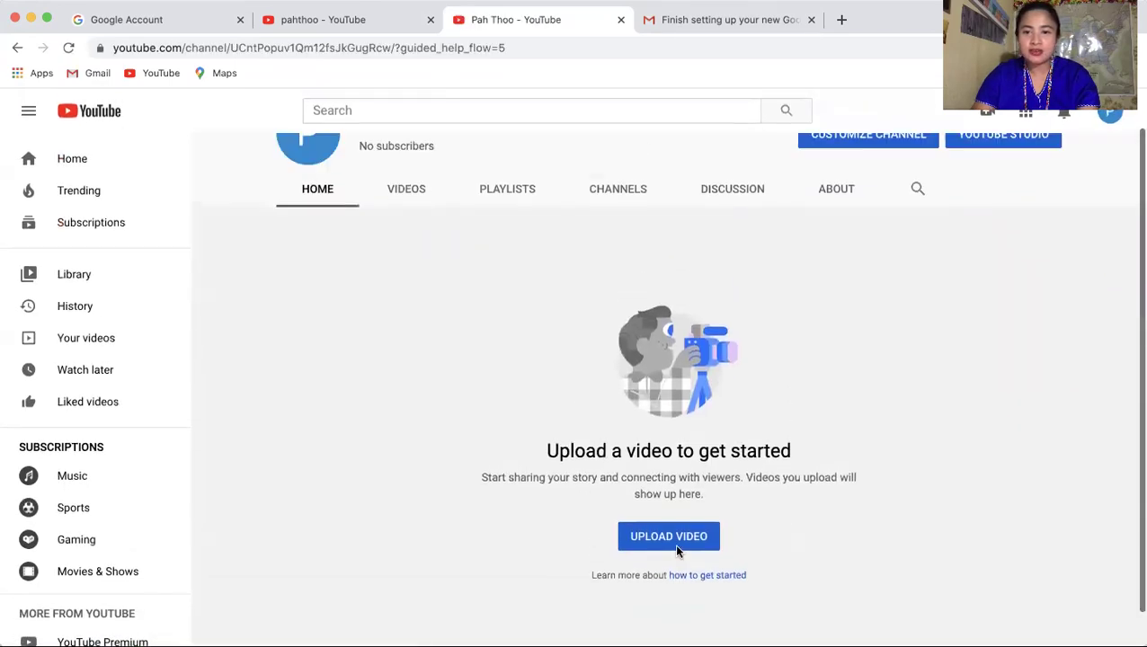
pyautogui.click(685, 538)
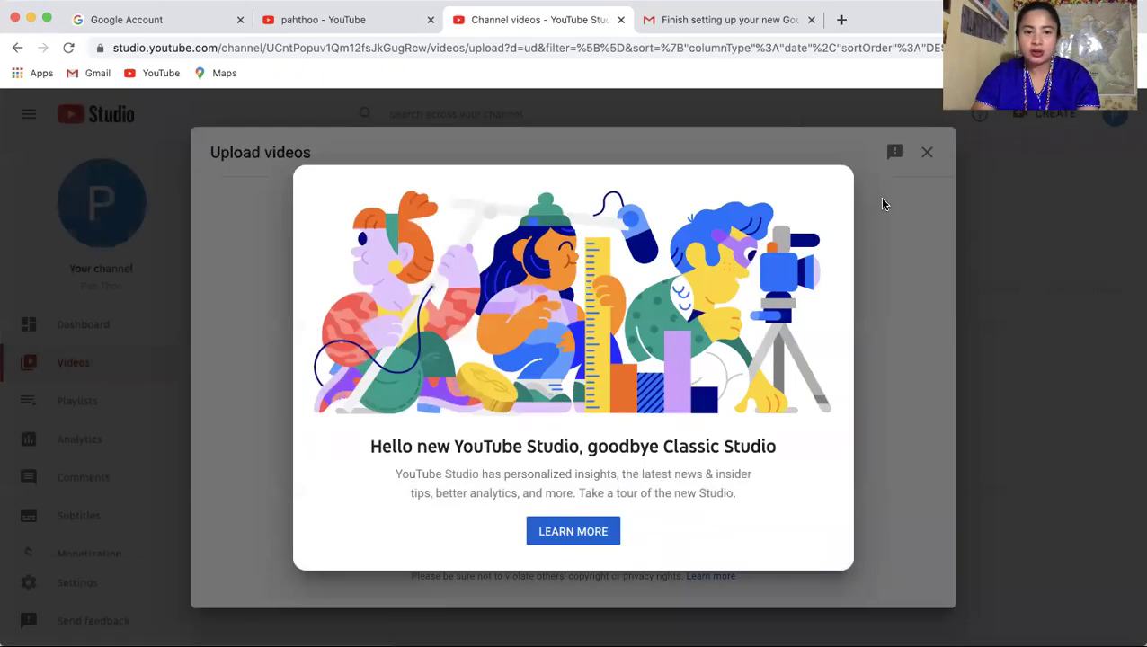
# - Dismiss the Studio welcome popup and choose Select Files in the Upload videos dialog
pyautogui.click(881, 200)
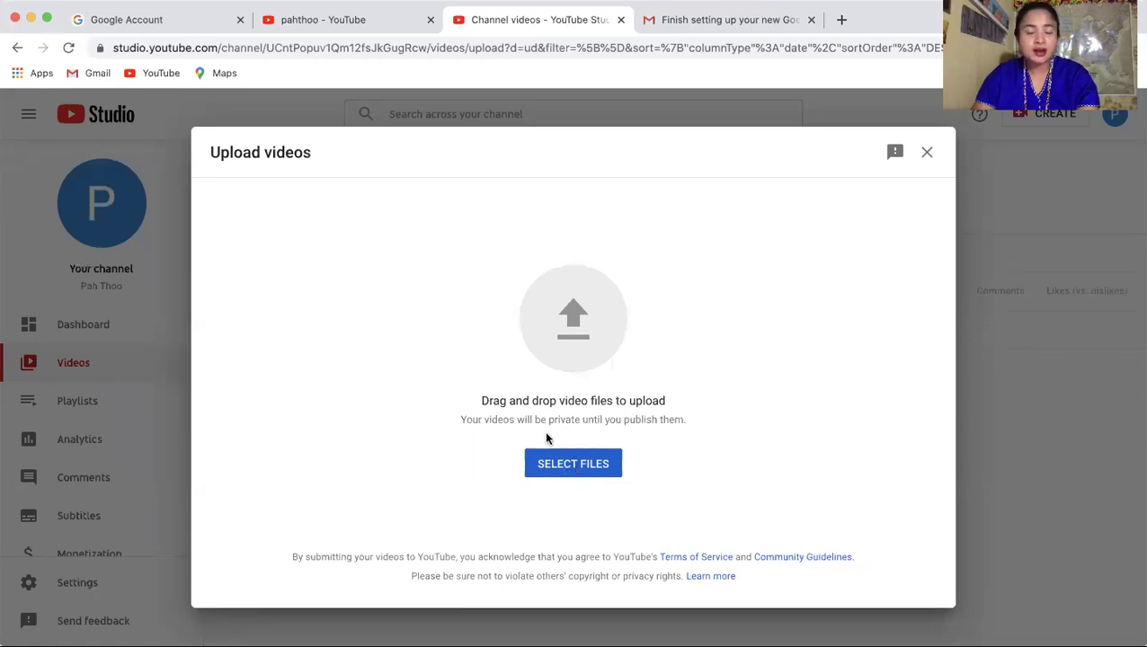
pyautogui.click(555, 473)
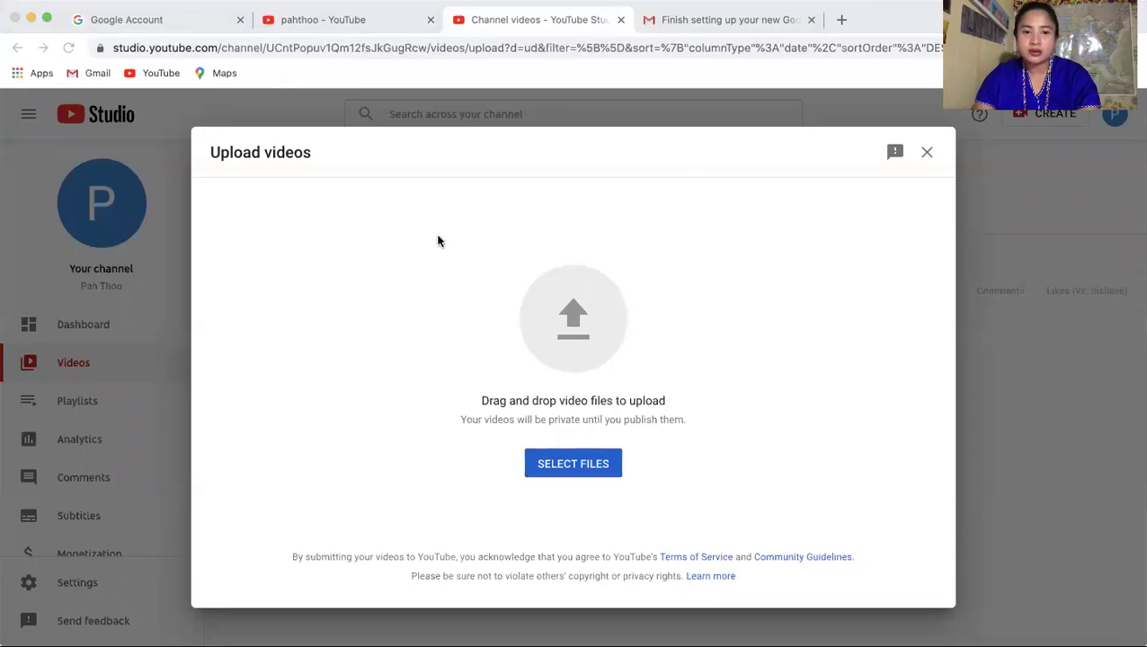
# - Upload the chosen video file and mark it as 'No, it's not made for kids'
pyautogui.click(866, 396)
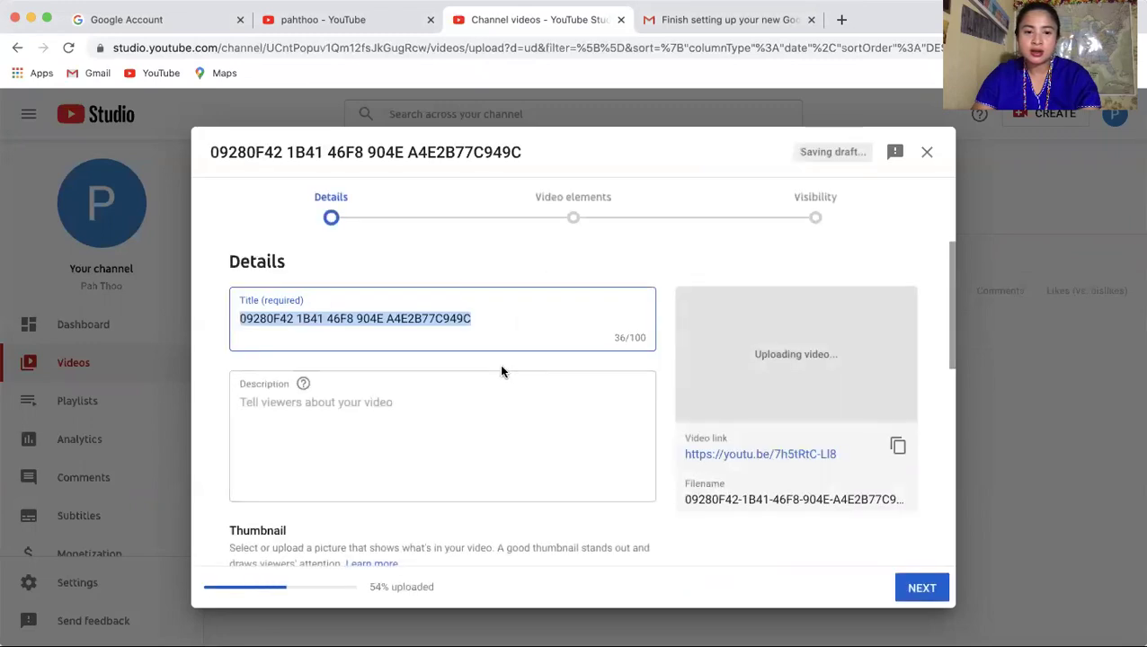
pyautogui.scroll(-2, 502, 371)
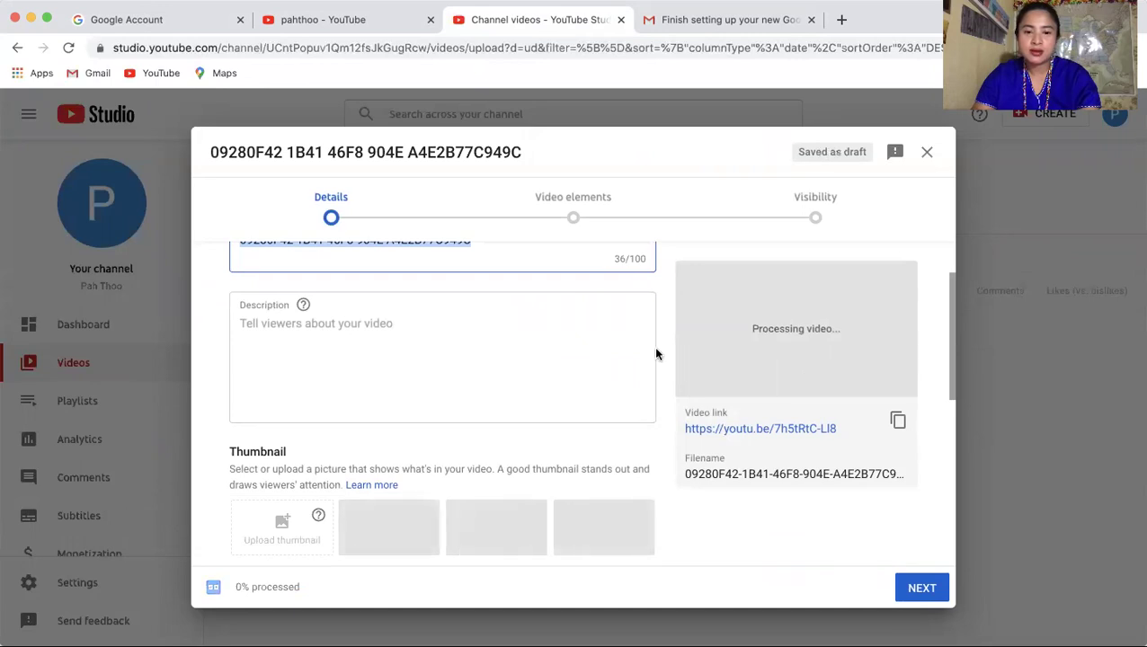
pyautogui.scroll(2, 598, 411)
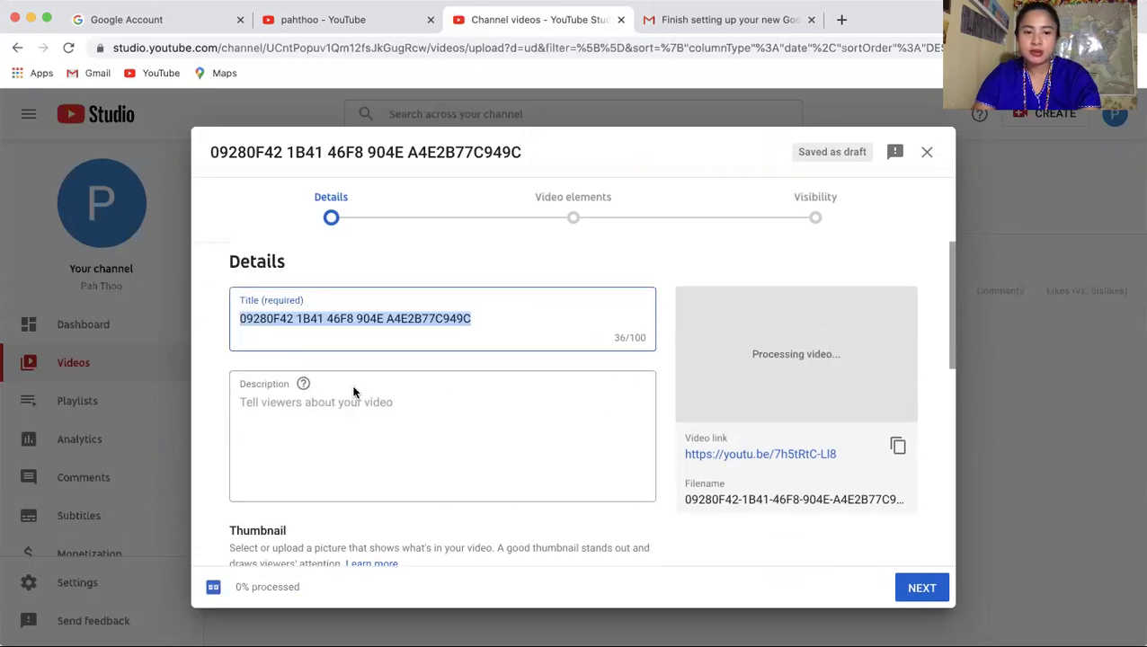
pyautogui.click(275, 400)
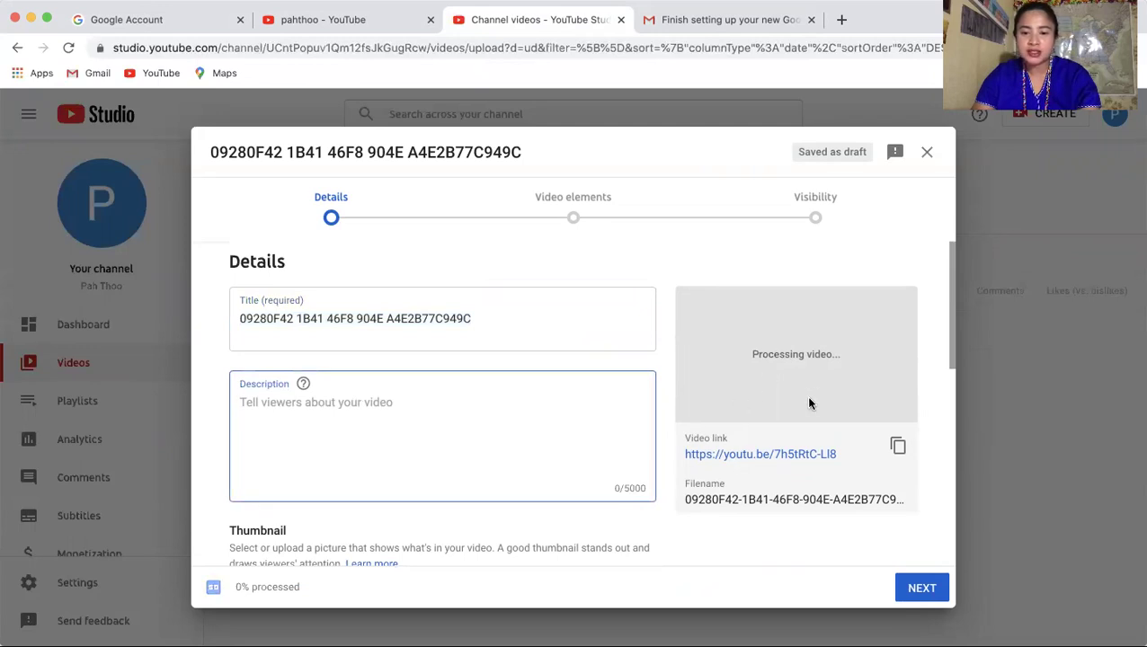
pyautogui.scroll(-10, 805, 395)
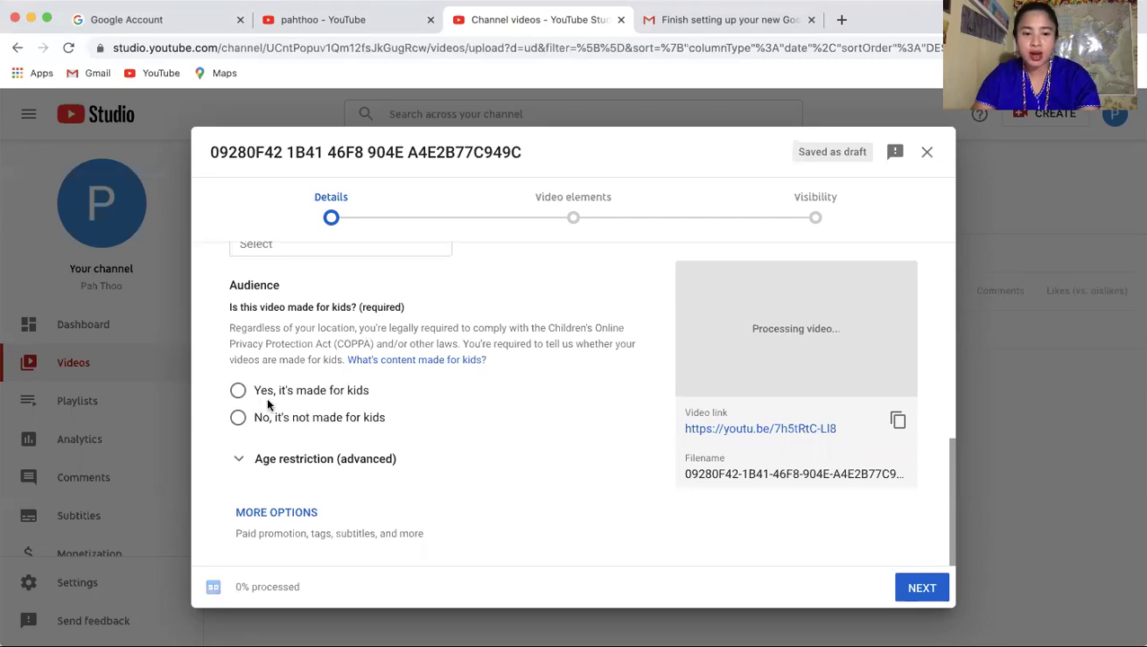
pyautogui.click(239, 419)
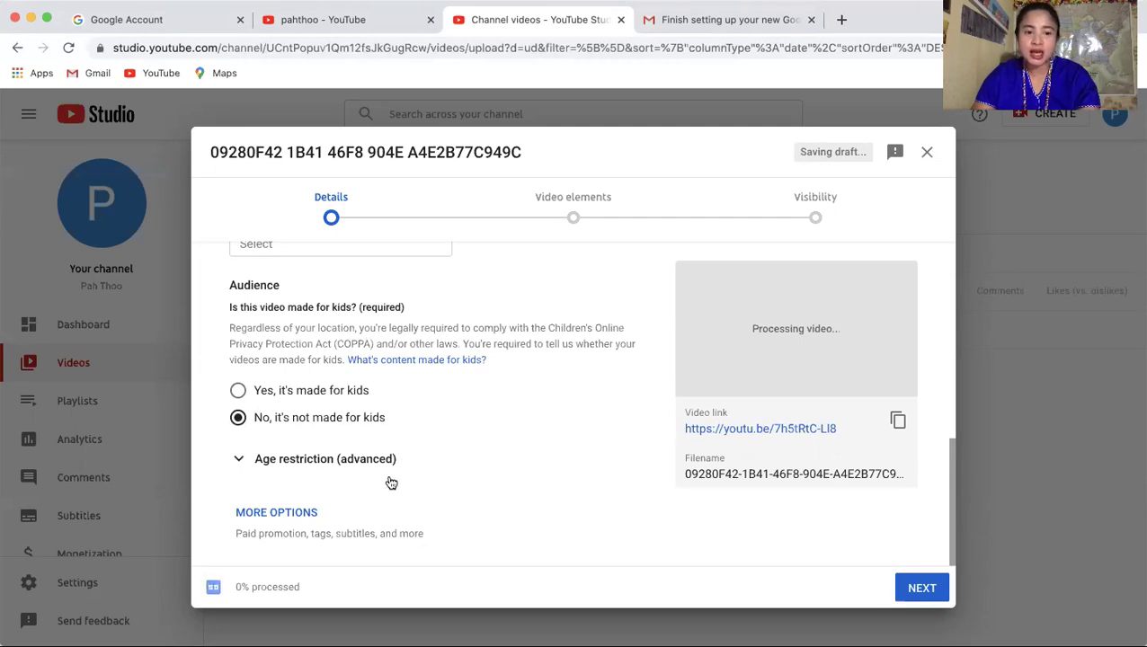
# - Expand the extra detail options such as paid promotion and tags, and review them
pyautogui.click(296, 520)
pyautogui.scroll(-2, 366, 509)
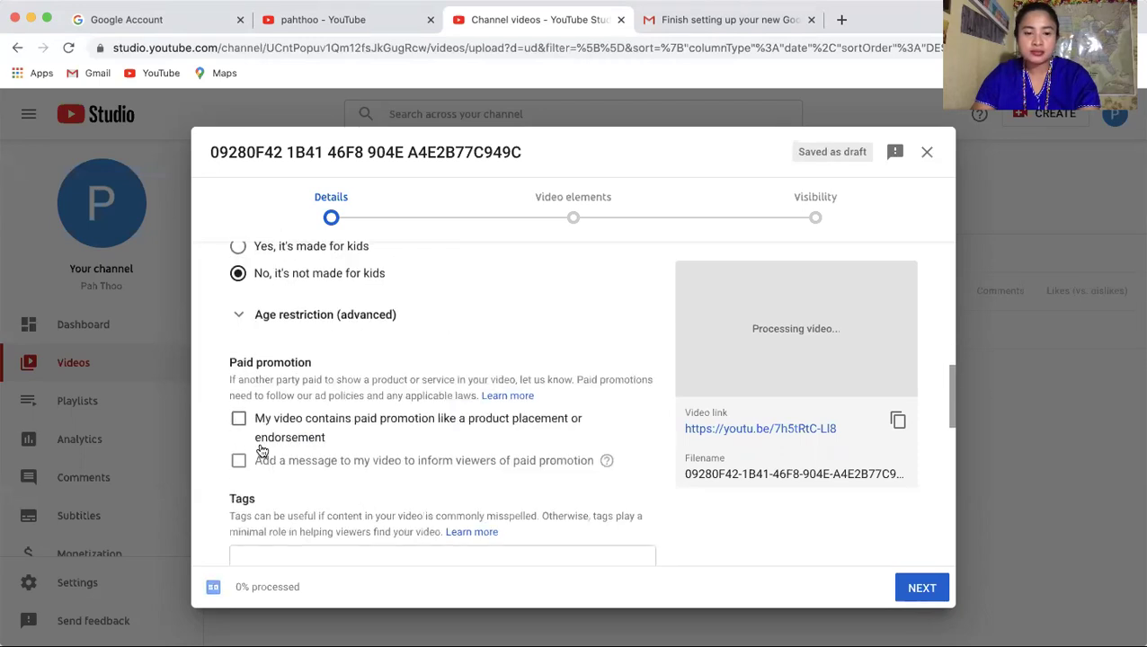
pyautogui.scroll(-4, 262, 449)
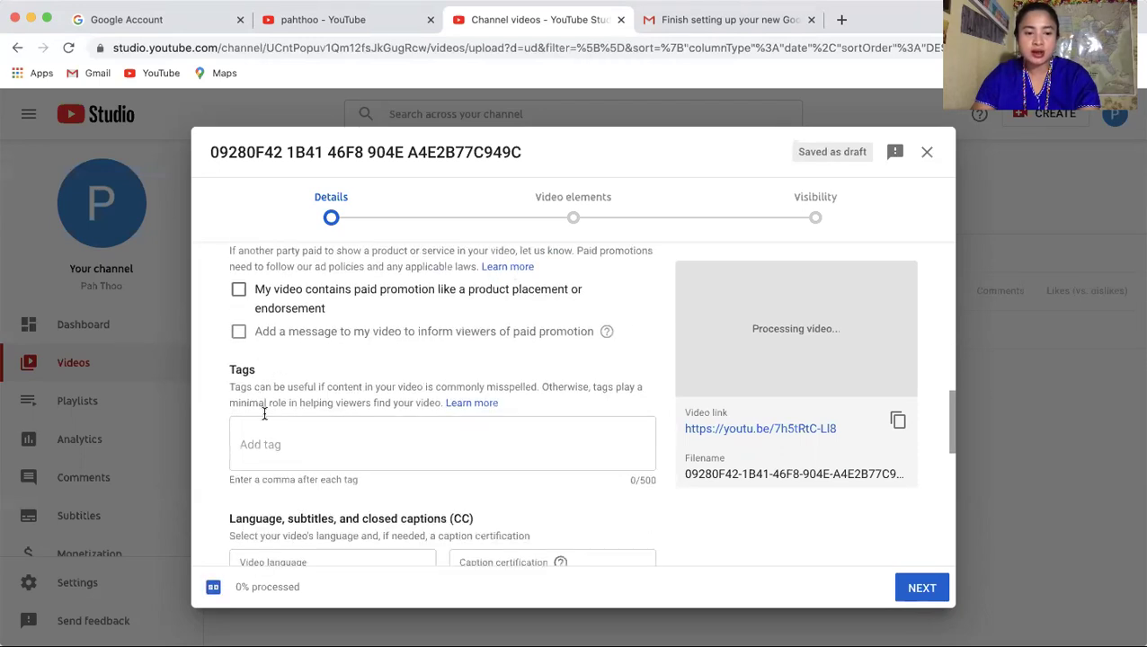
pyautogui.scroll(-9, 263, 414)
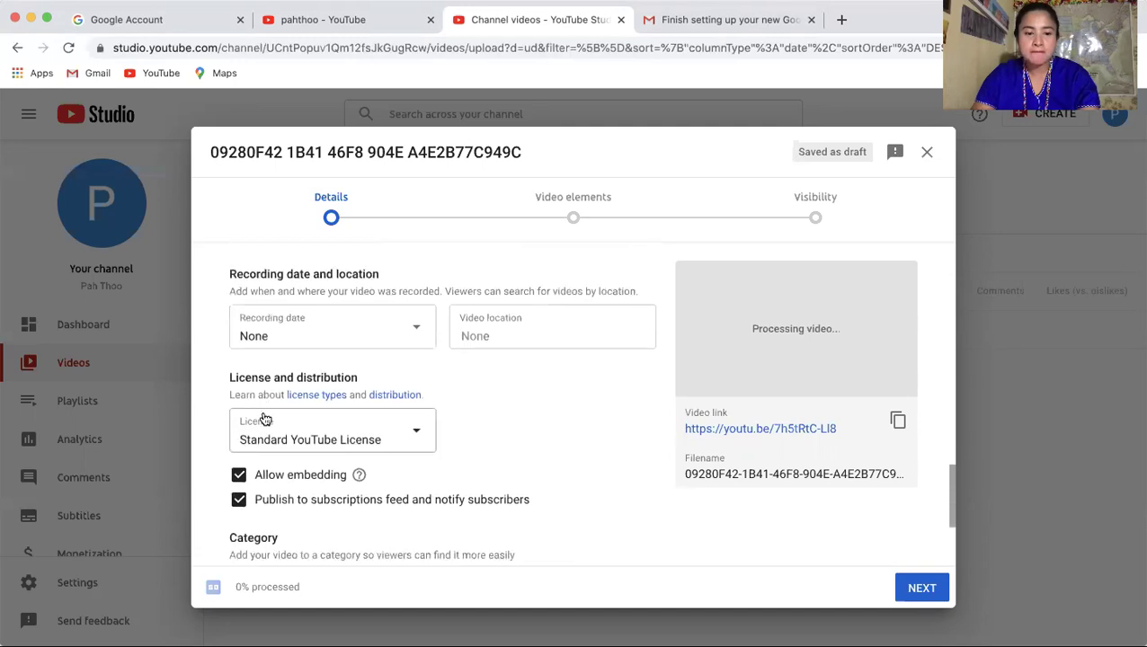
pyautogui.scroll(-4, 265, 419)
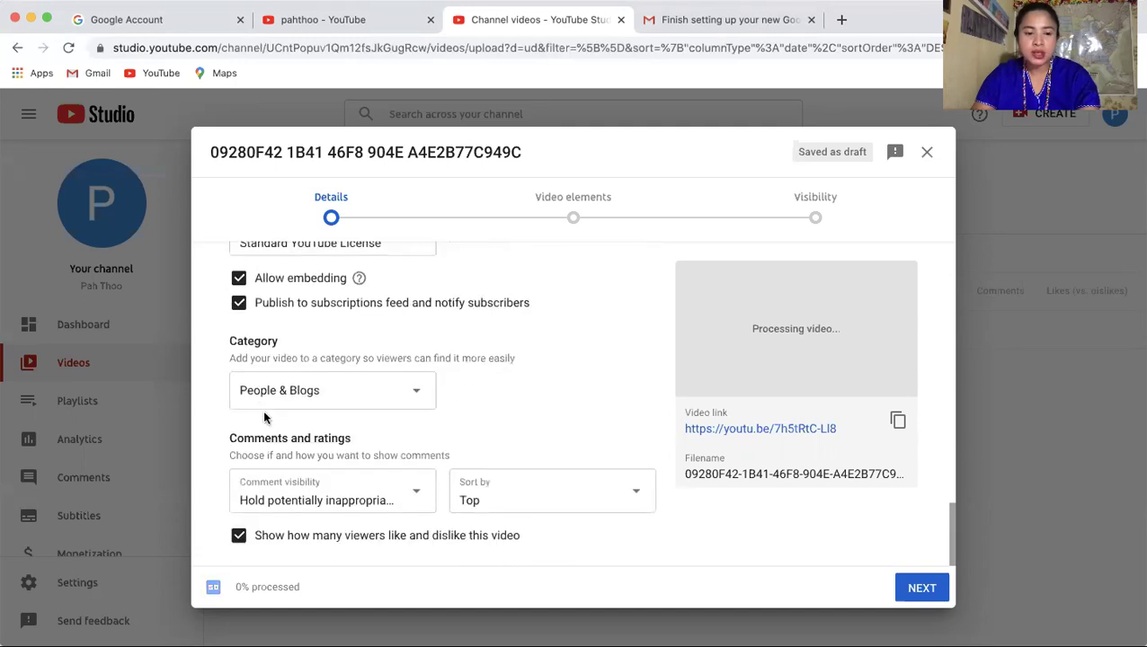
pyautogui.scroll(10, 264, 416)
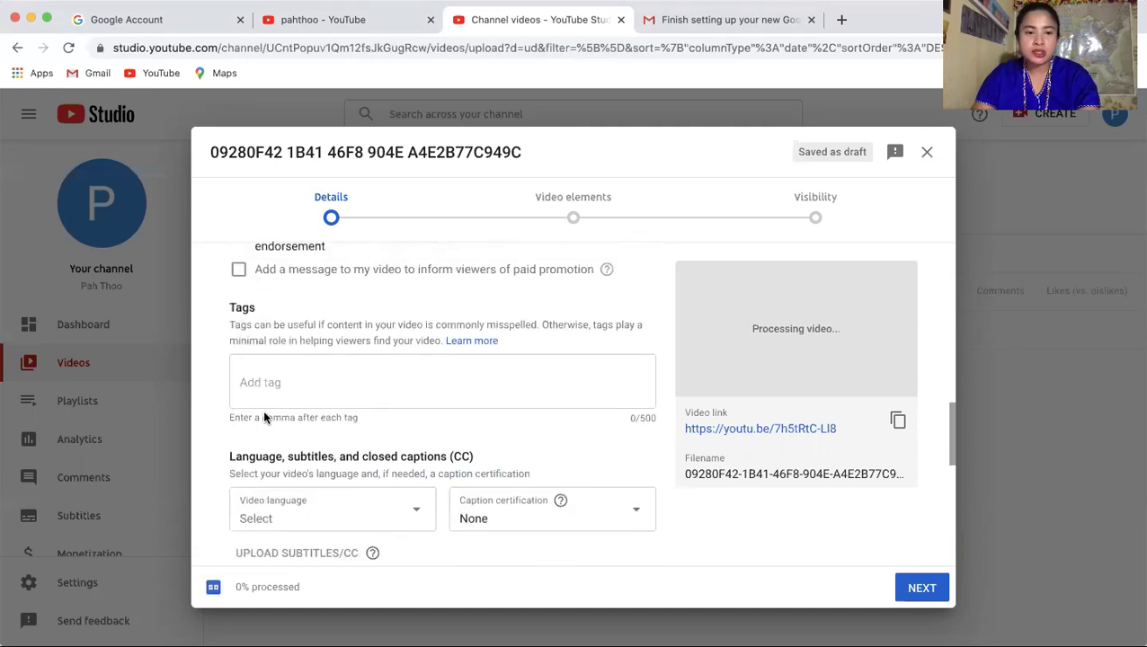
pyautogui.scroll(1, 263, 416)
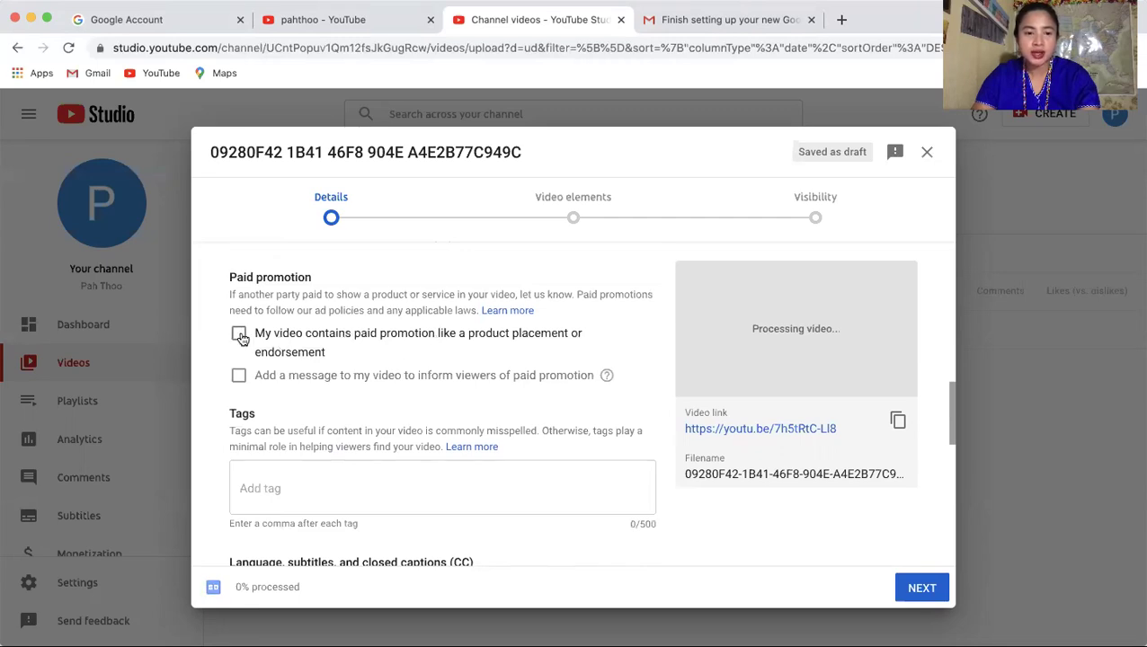
pyautogui.scroll(2, 240, 338)
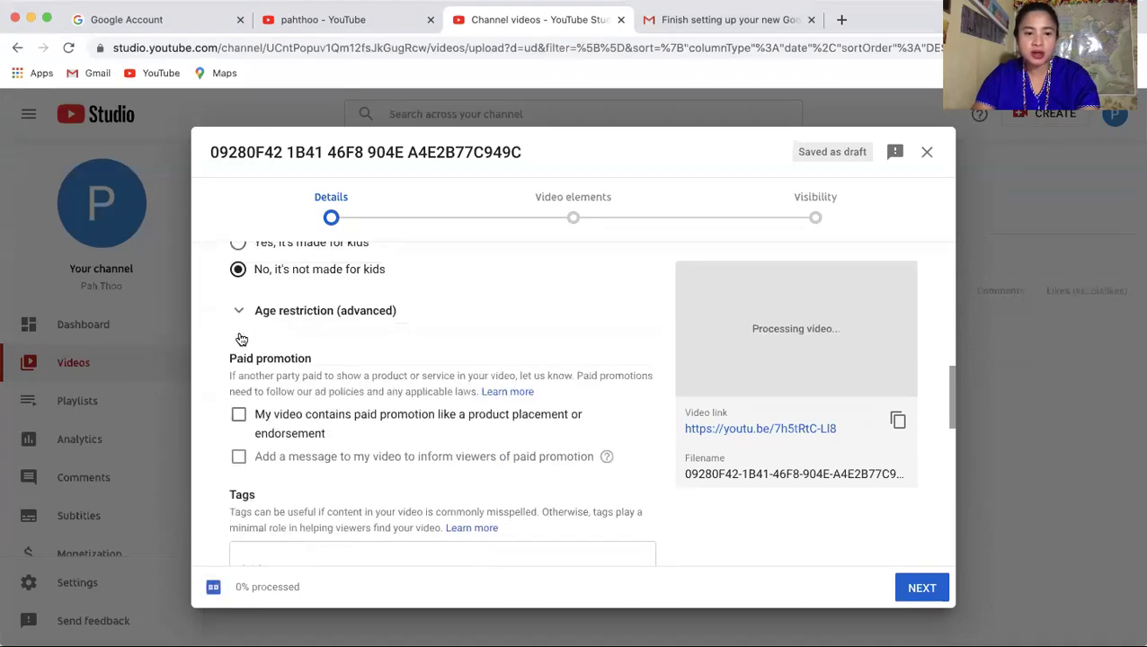
# - Advance to Visibility, set the video to Private after briefly choosing Public, and save it
pyautogui.click(919, 586)
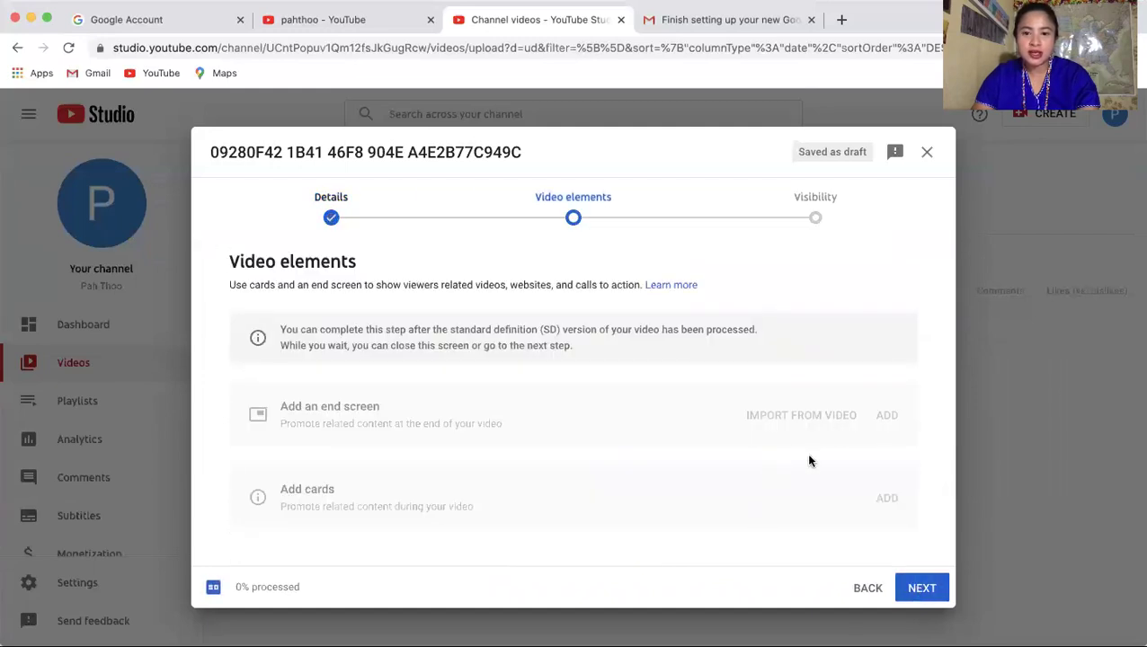
pyautogui.click(917, 589)
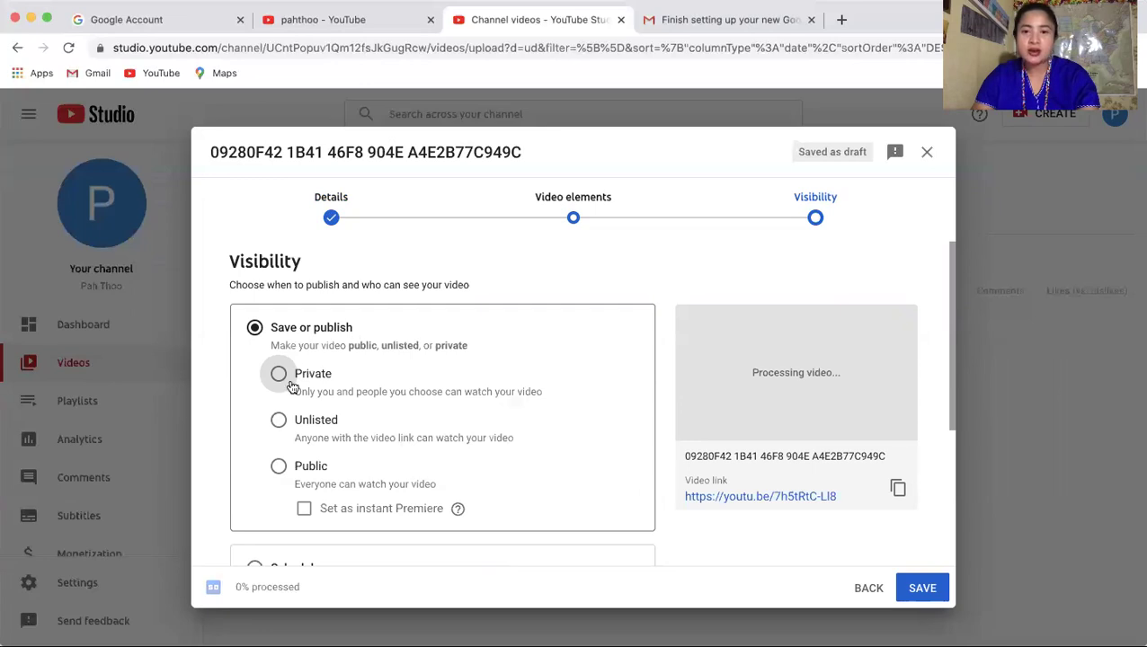
pyautogui.click(284, 378)
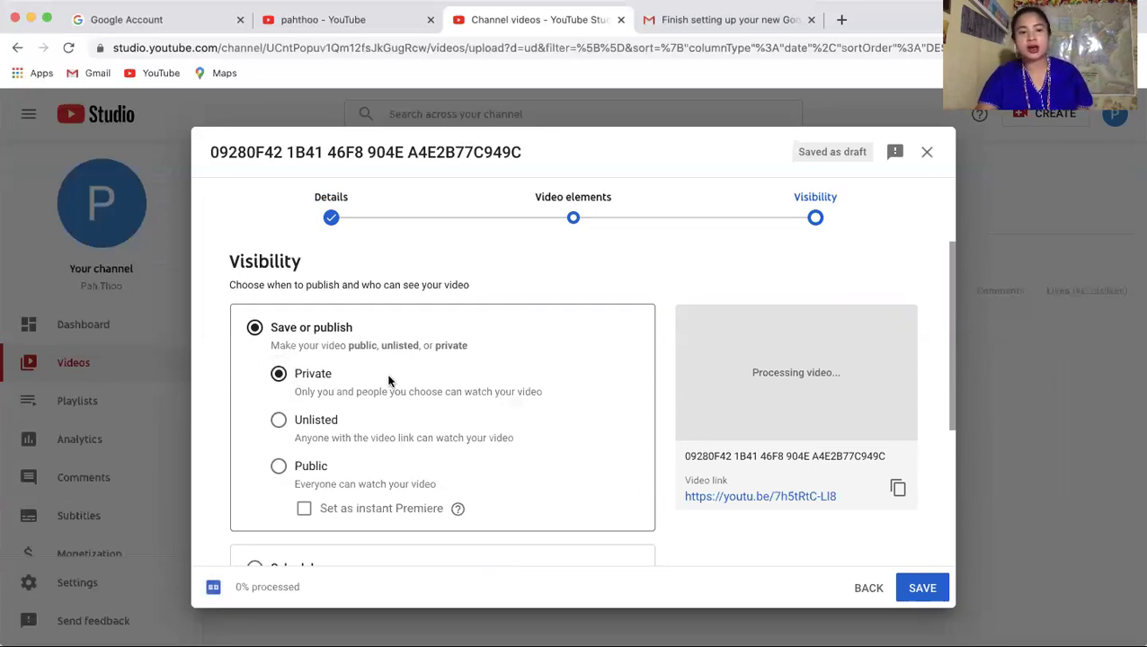
pyautogui.scroll(-1, 306, 467)
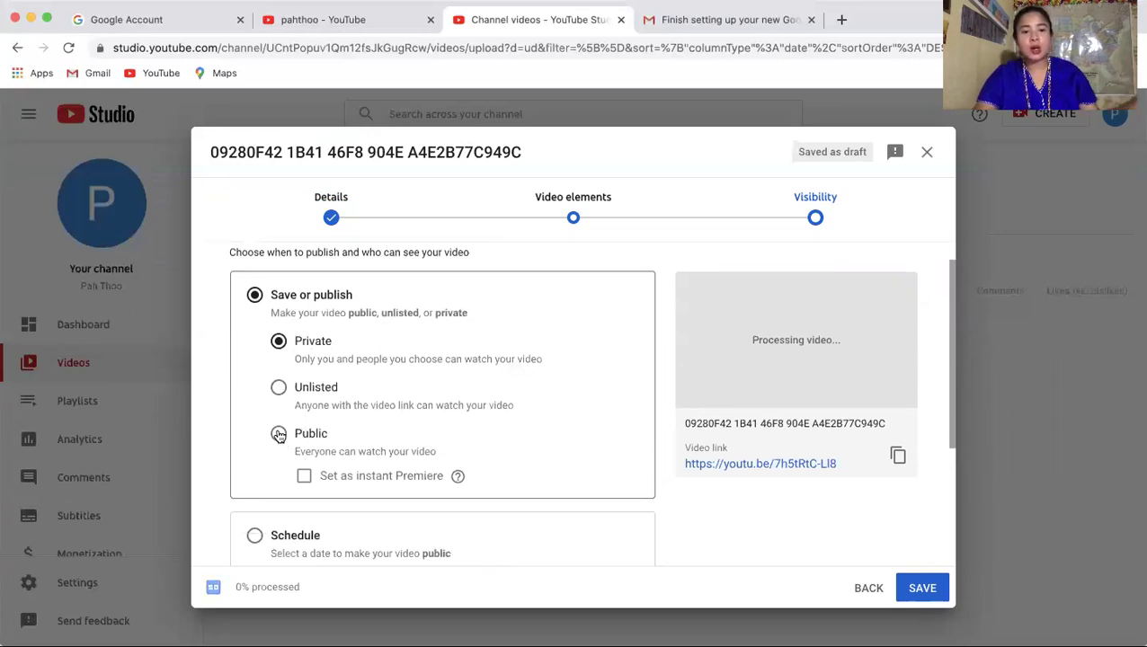
pyautogui.click(279, 434)
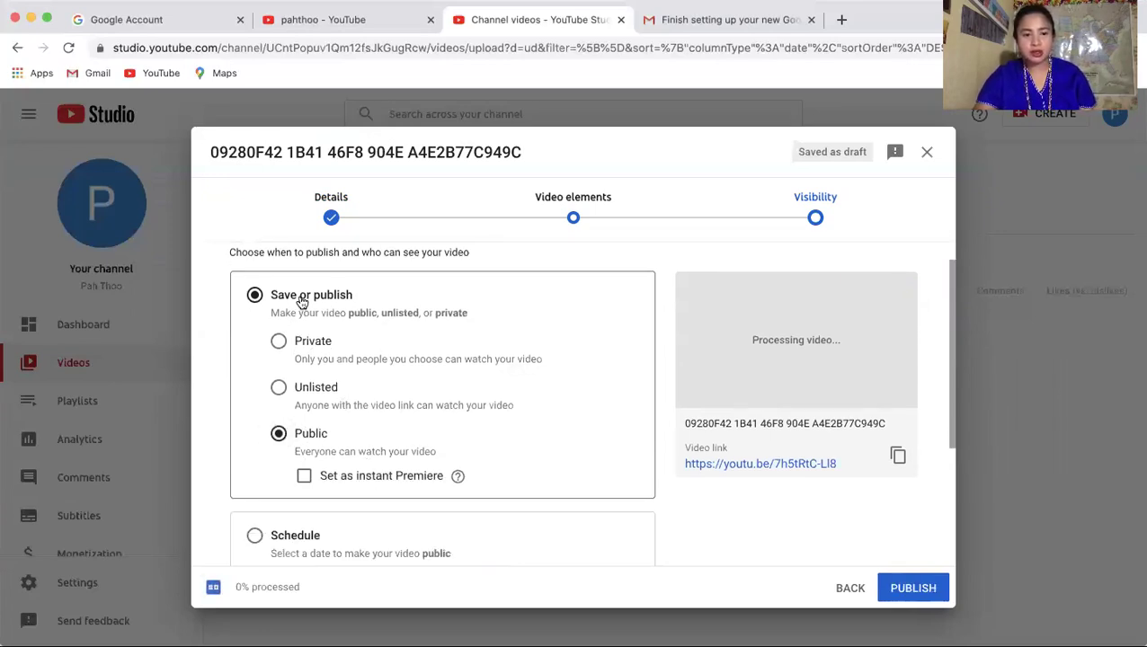
pyautogui.click(279, 343)
pyautogui.click(926, 589)
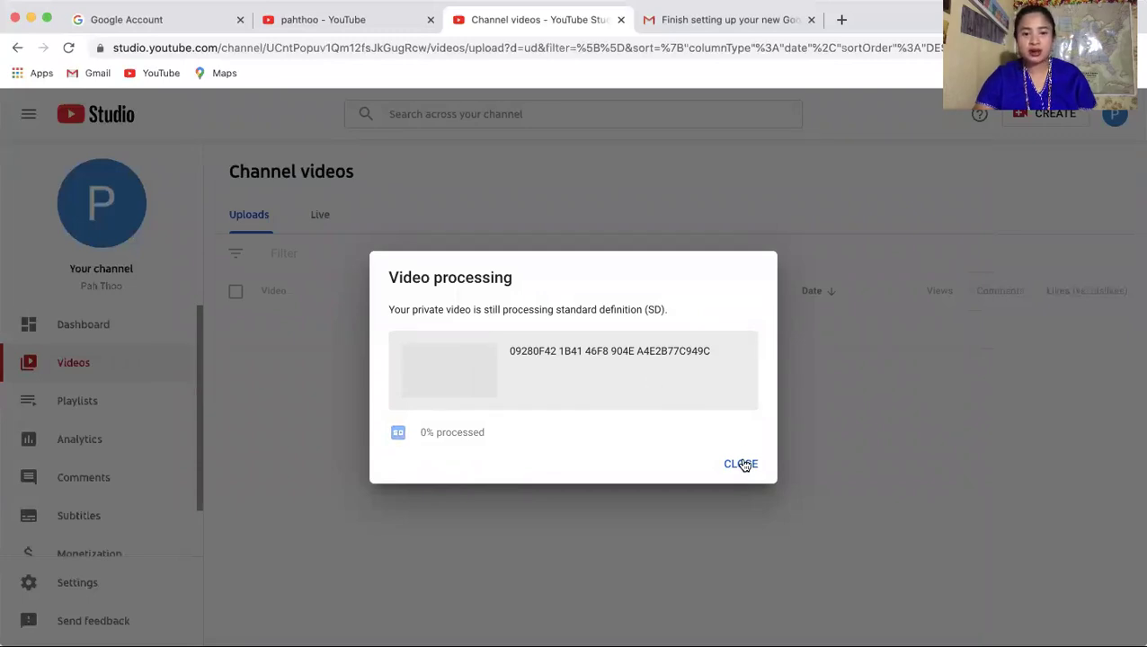
pyautogui.click(743, 465)
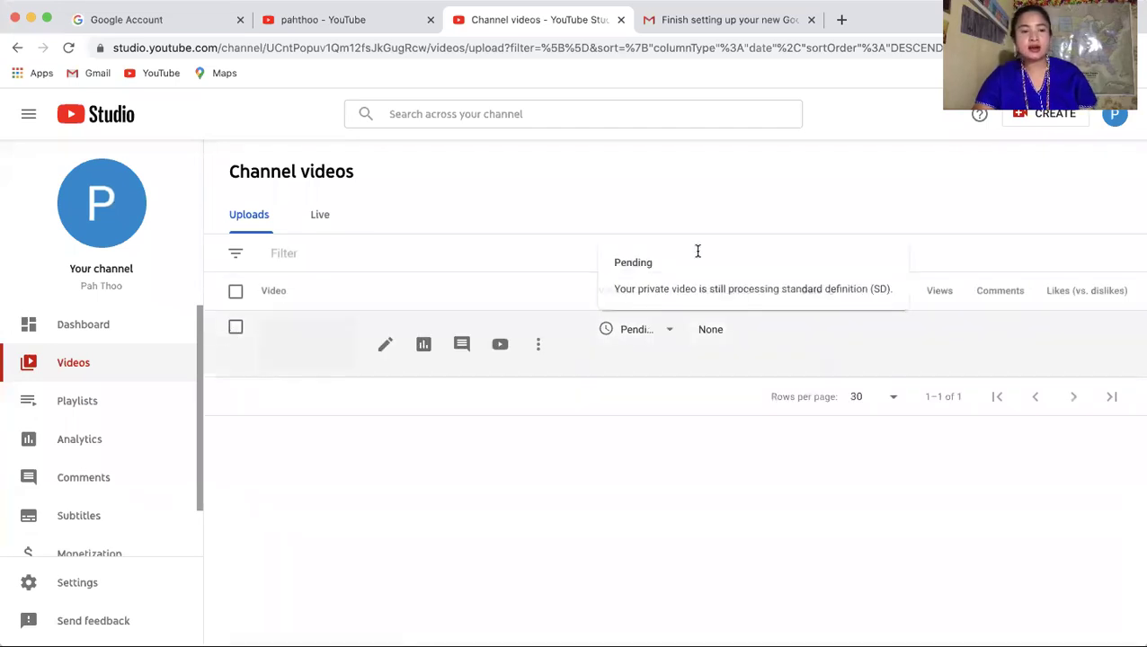
pyautogui.click(1116, 117)
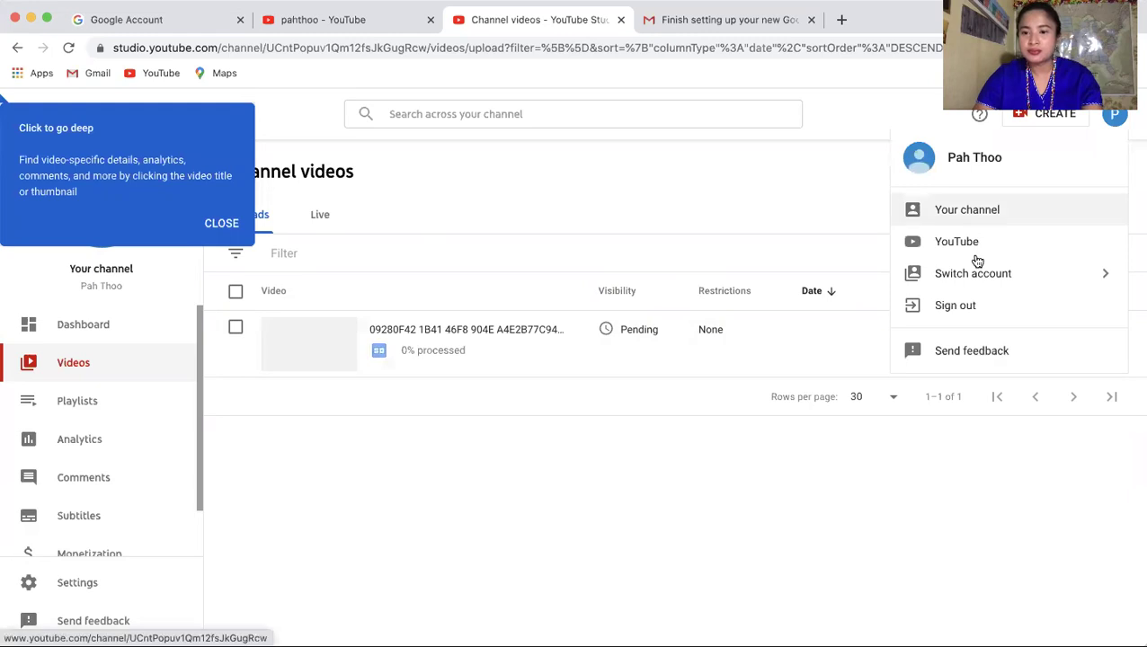
pyautogui.click(973, 310)
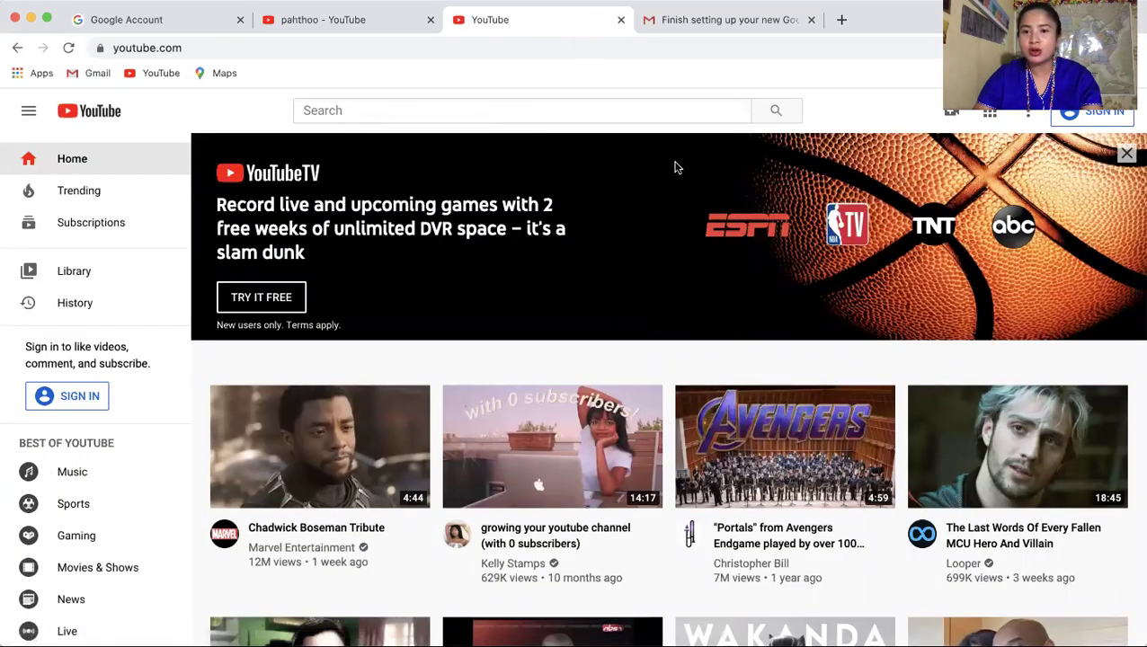
pyautogui.click(619, 20)
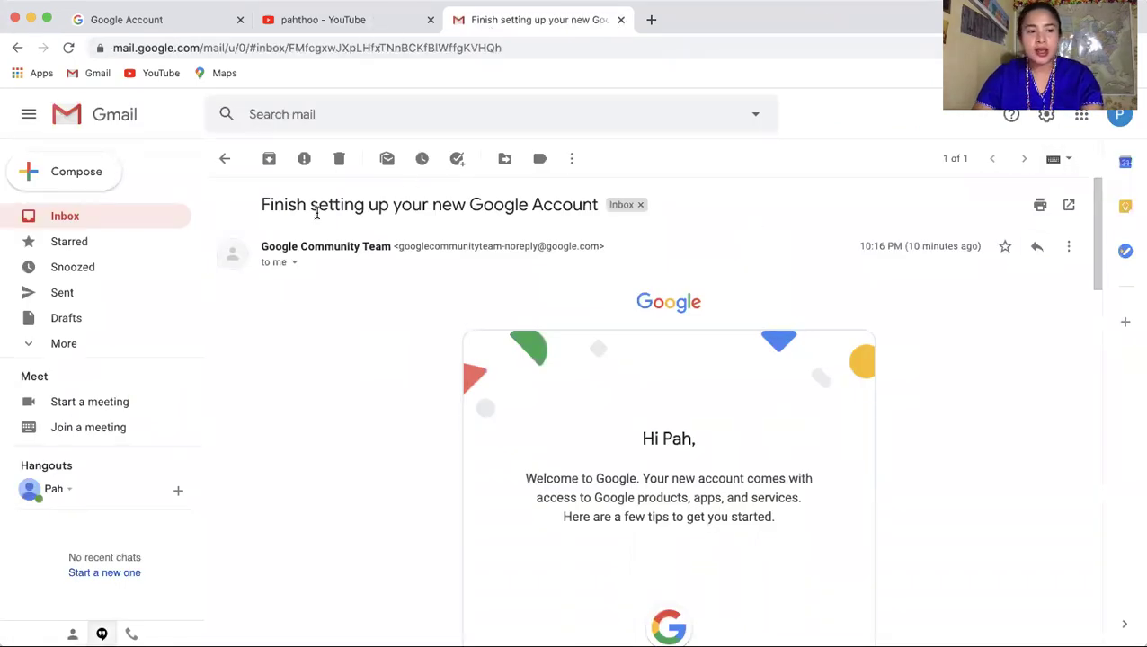
pyautogui.click(326, 19)
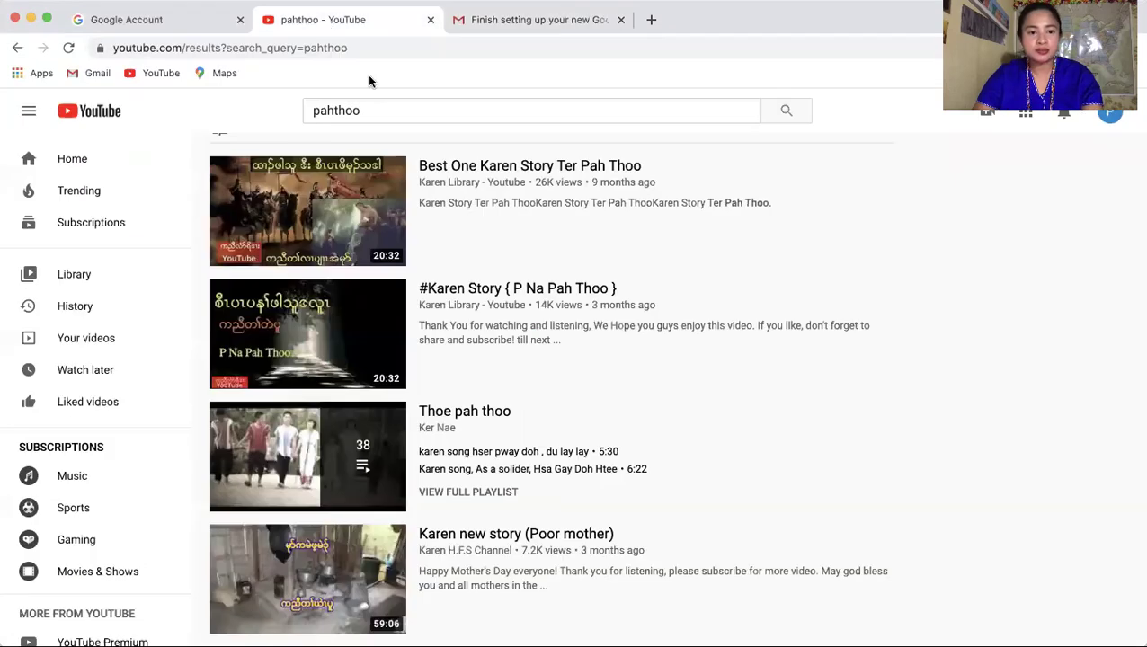
pyautogui.click(198, 23)
pyautogui.click(332, 25)
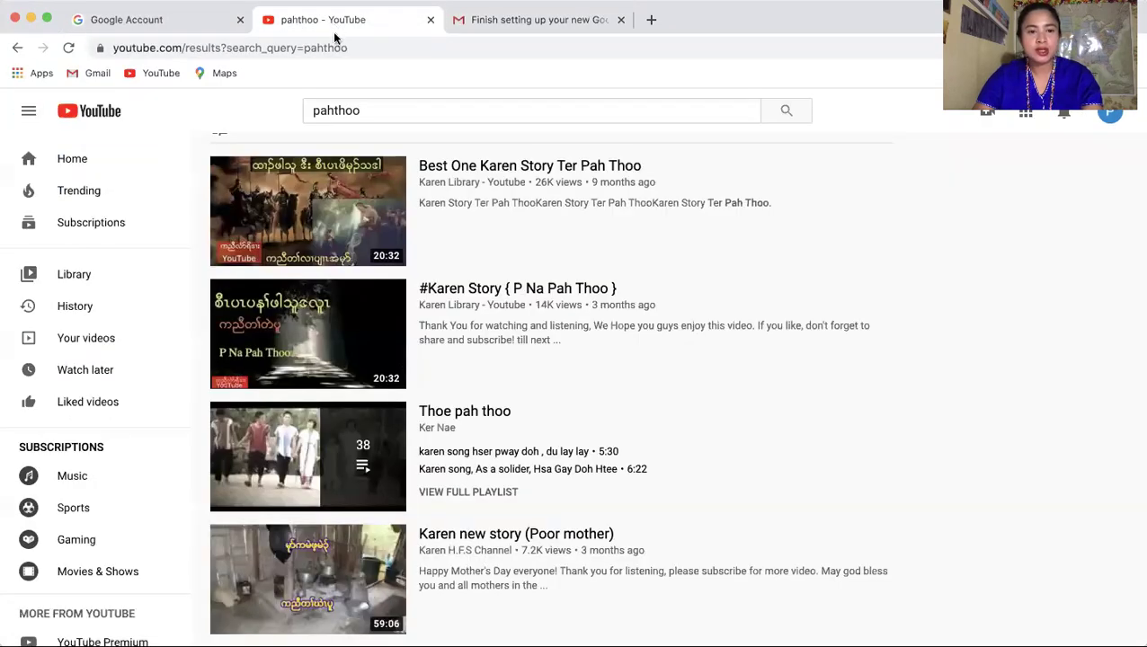
pyautogui.scroll(1, 356, 277)
pyautogui.click(521, 27)
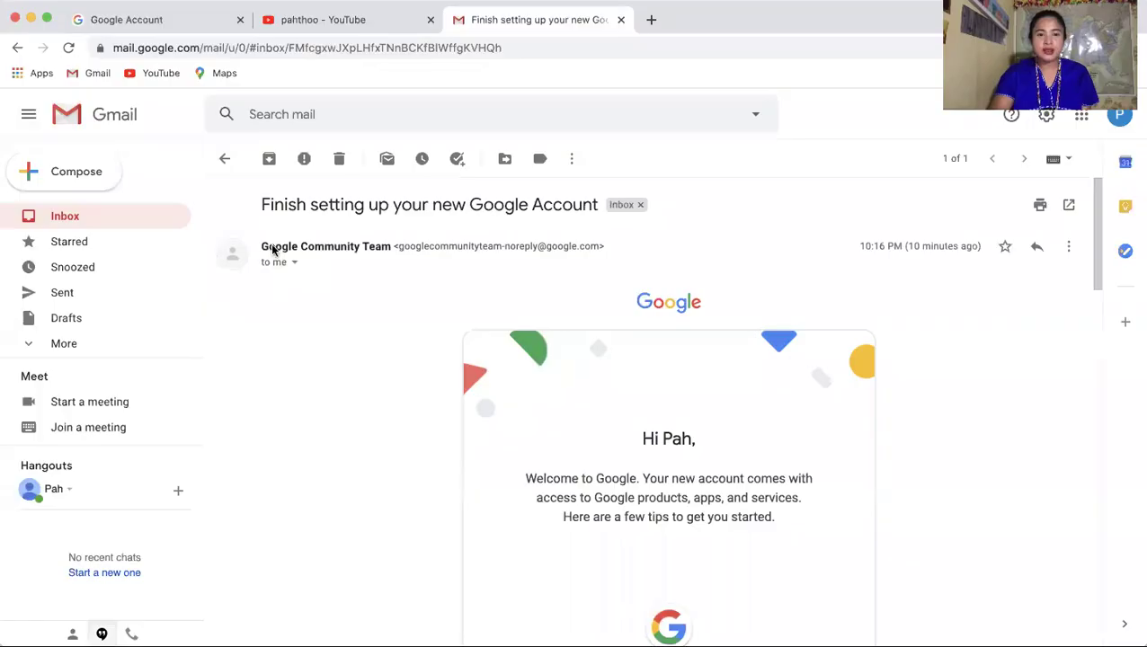
pyautogui.click(619, 19)
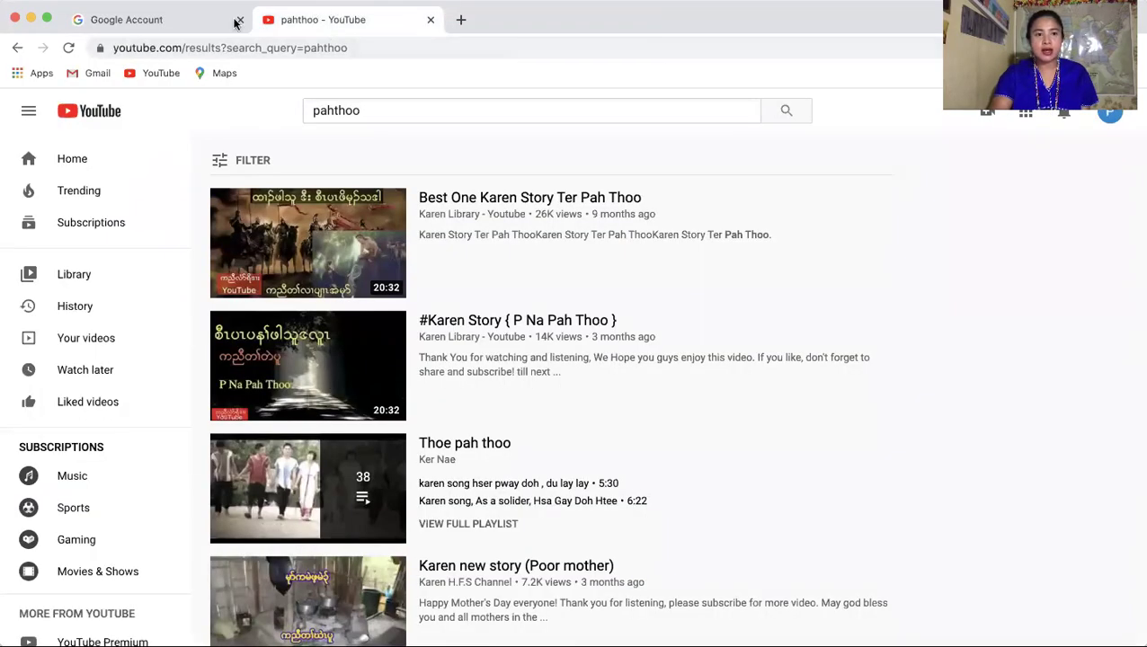
pyautogui.click(223, 22)
pyautogui.click(431, 20)
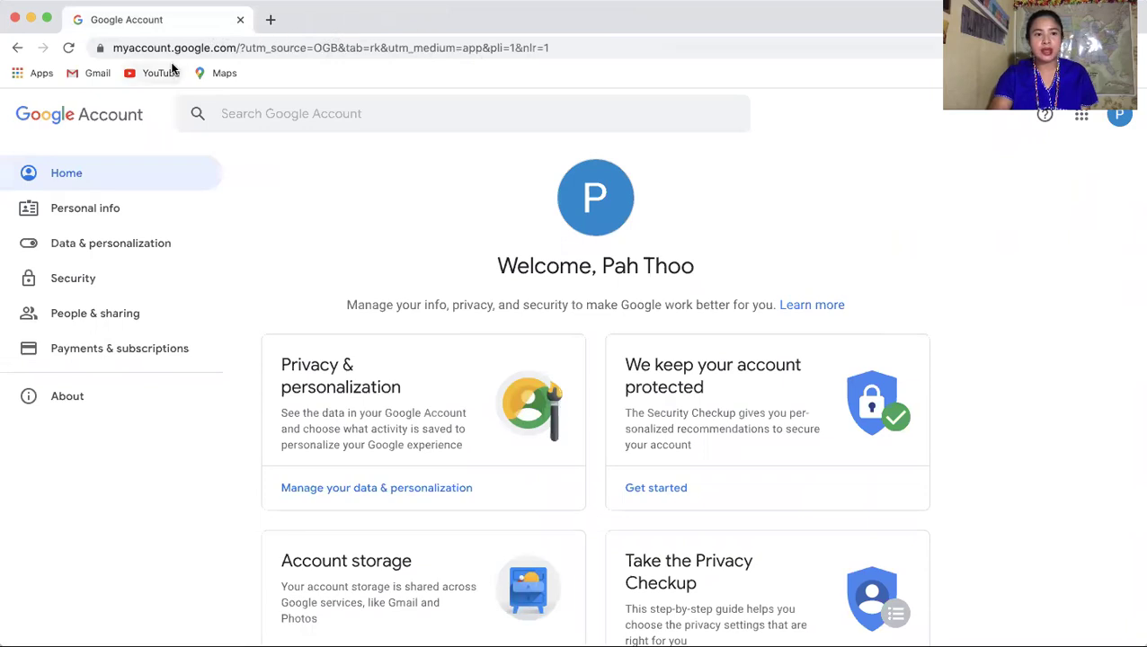
pyautogui.click(15, 48)
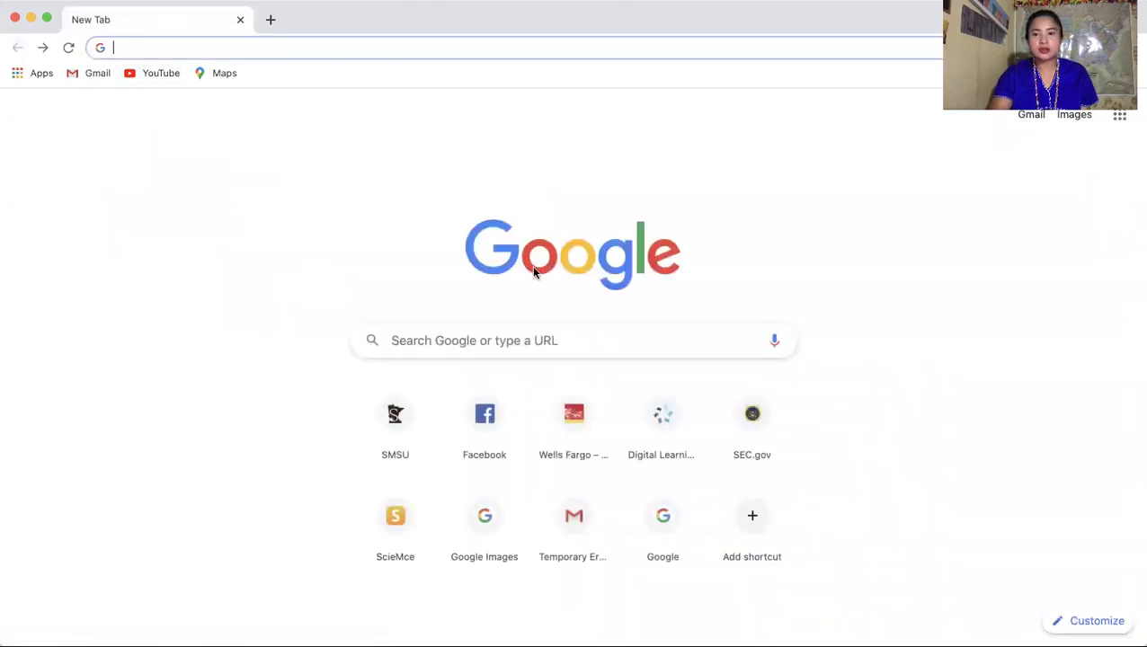
# - Open Gmail from the apps grid and start creating a new Google account for myself
pyautogui.click(1118, 116)
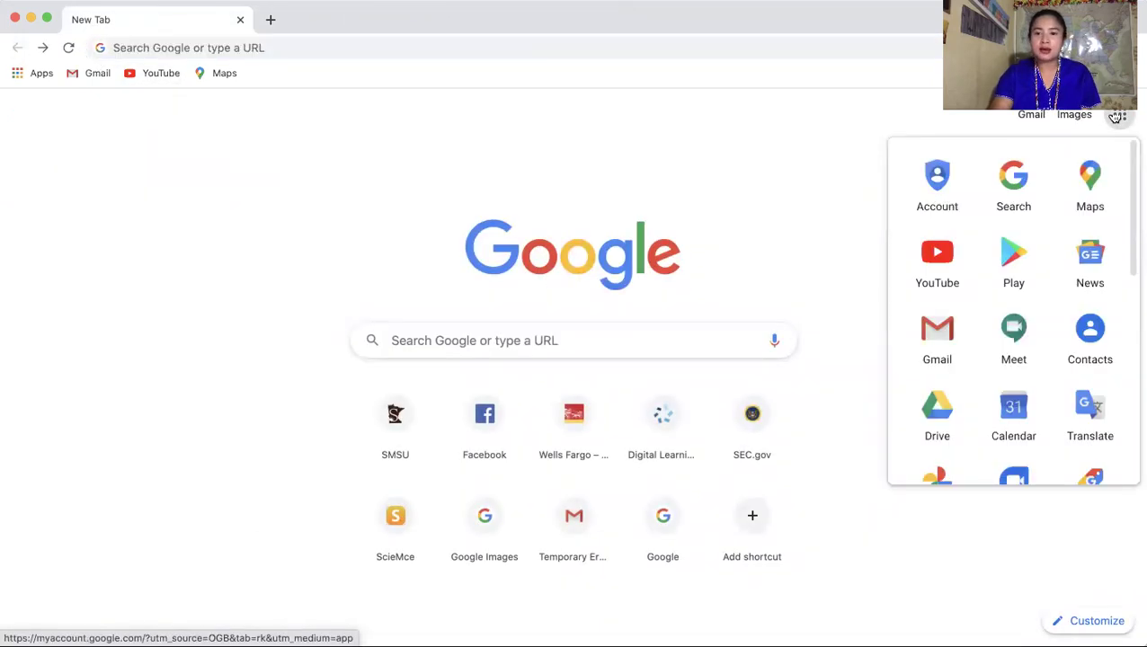
pyautogui.click(935, 329)
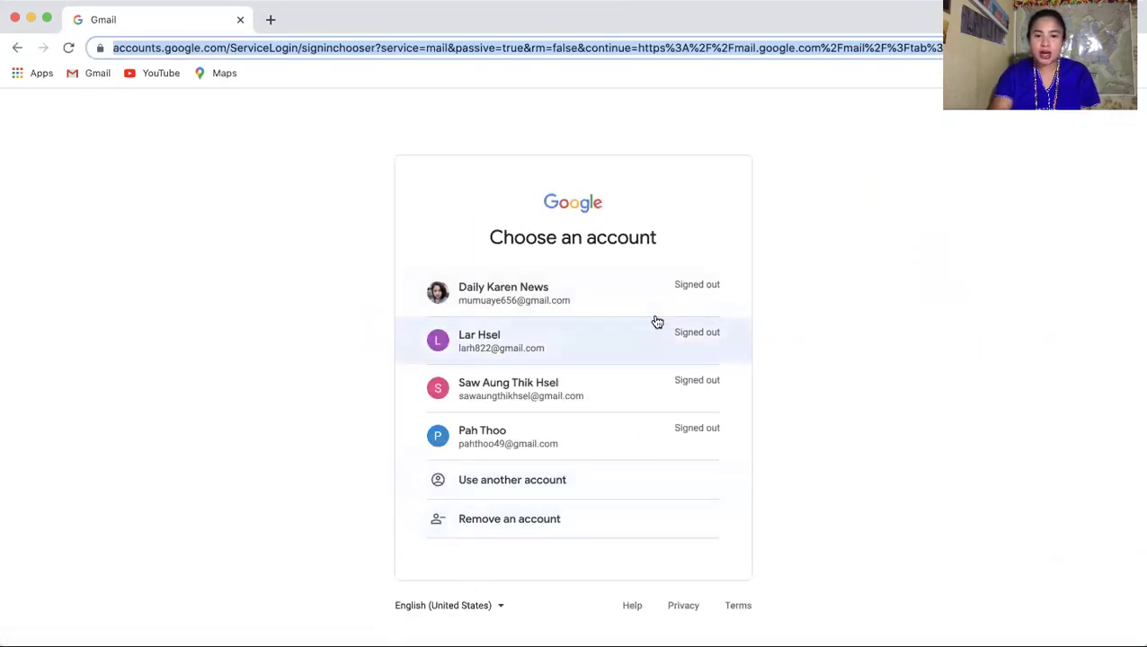
pyautogui.click(509, 482)
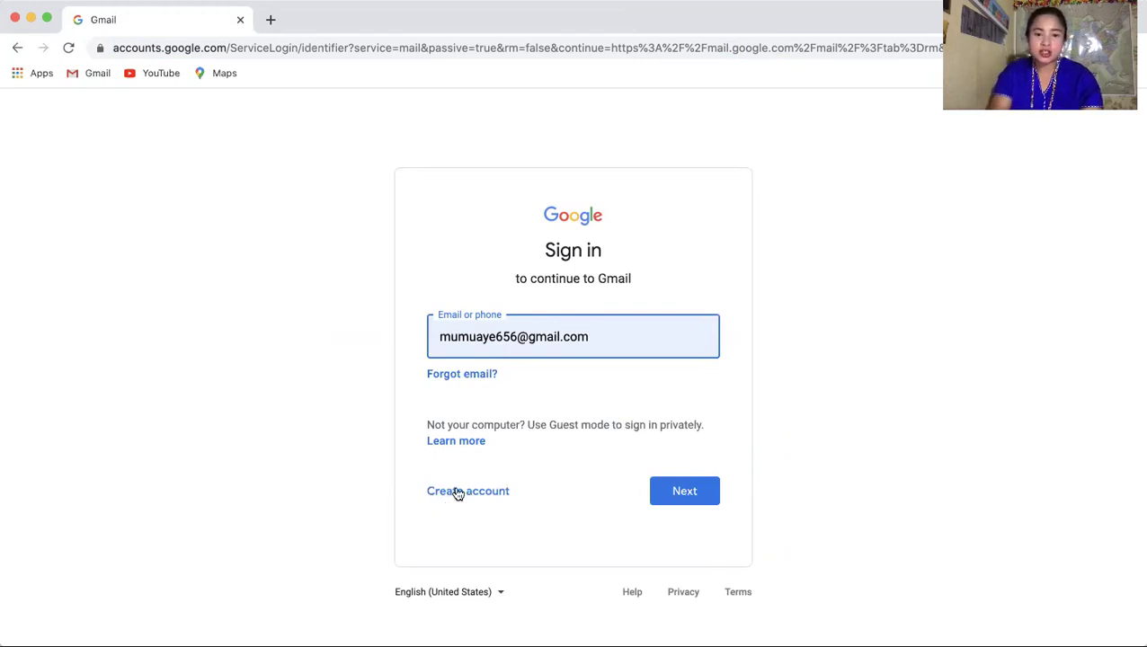
pyautogui.click(457, 493)
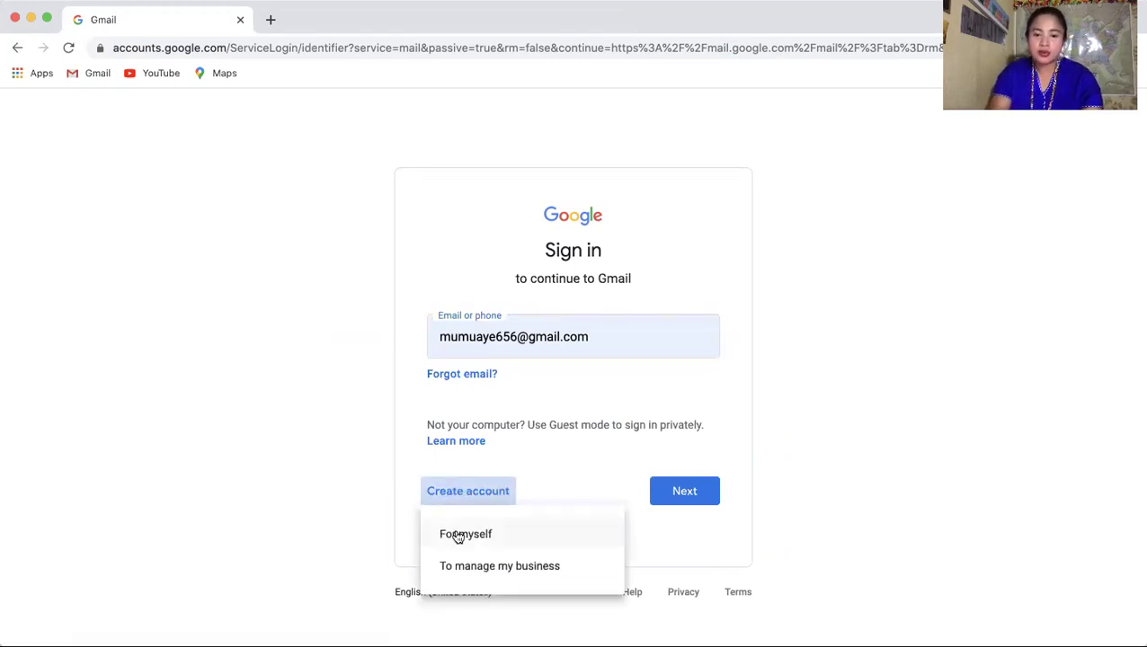
pyautogui.click(462, 534)
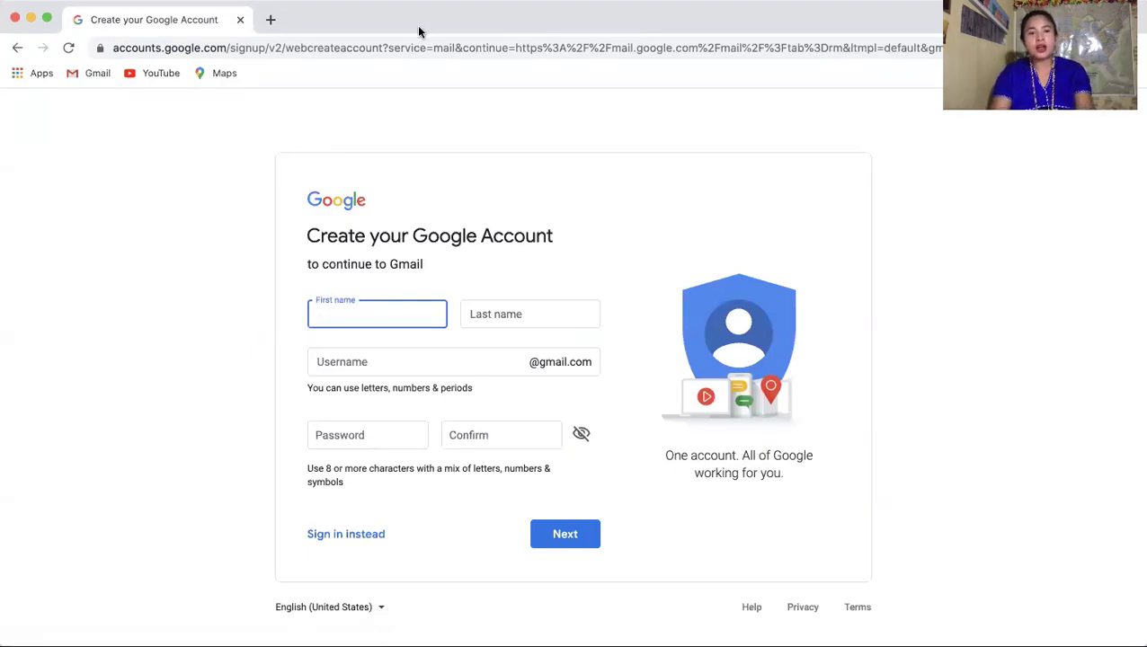
# - Open YouTube in a new tab from the Google apps grid and start its sign-in
pyautogui.click(267, 20)
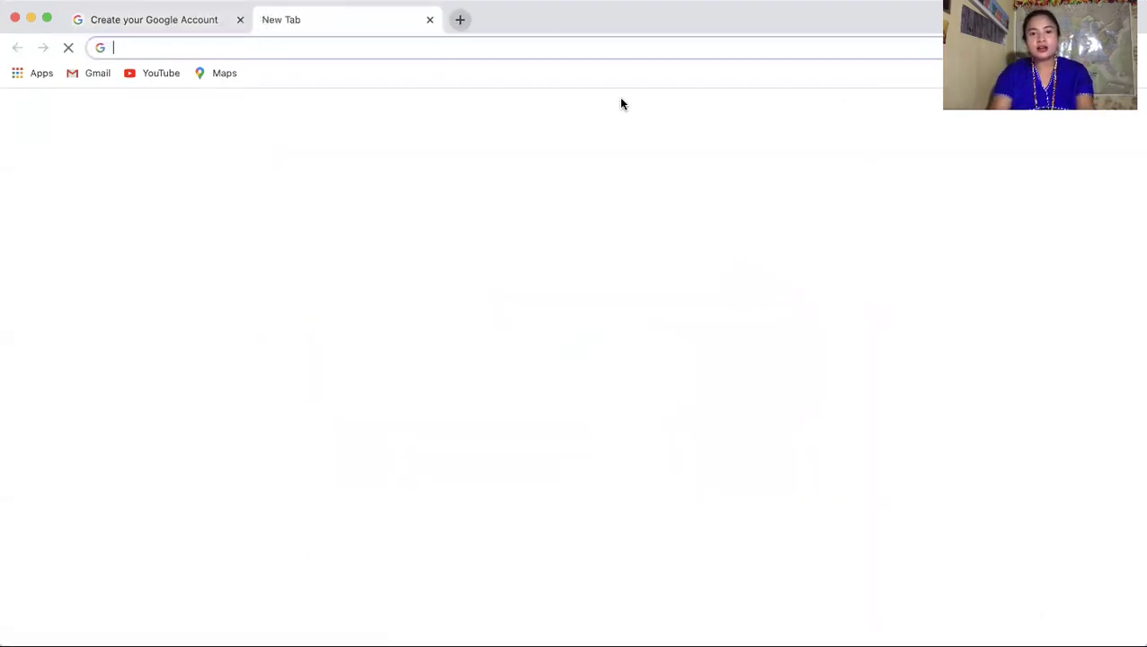
pyautogui.click(1119, 114)
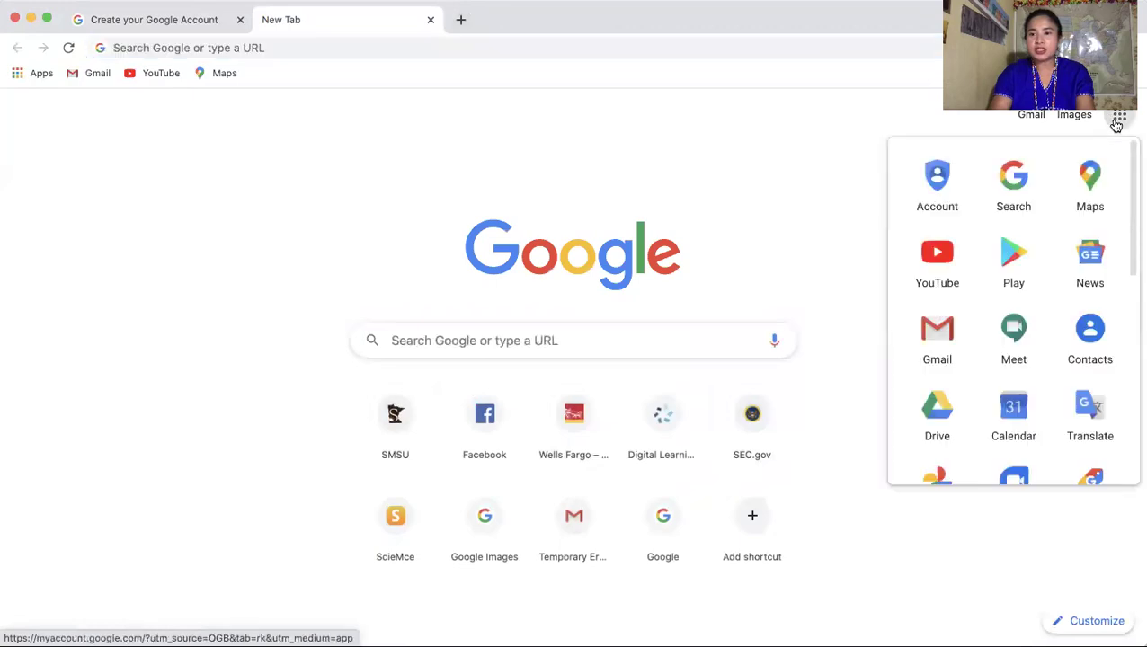
pyautogui.click(943, 252)
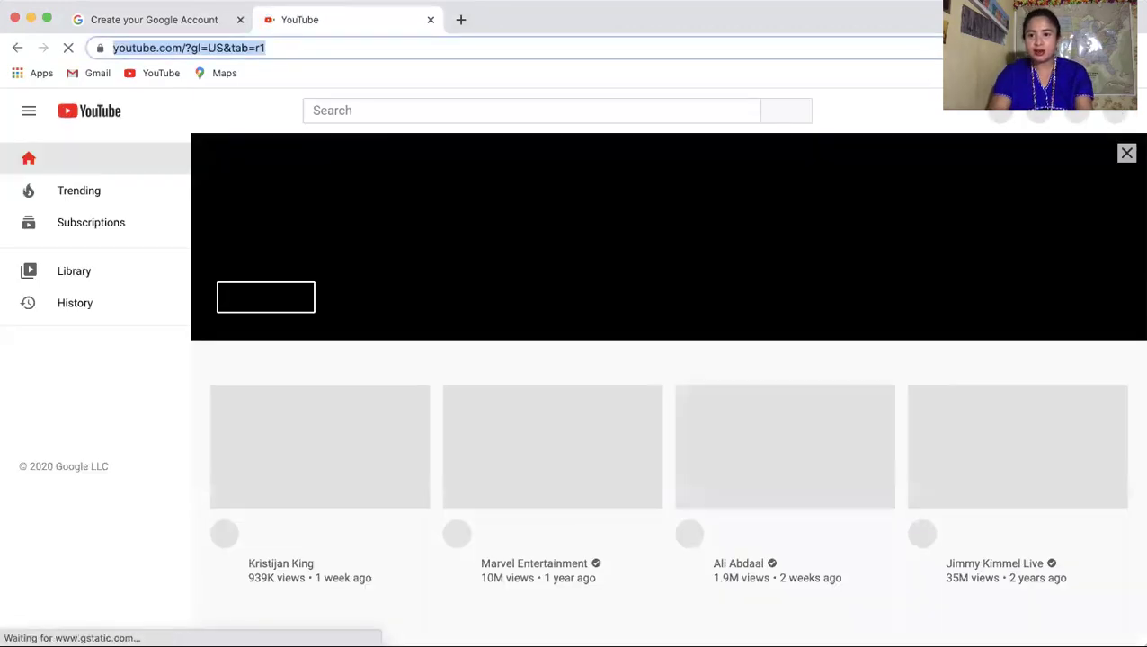
pyautogui.click(1097, 114)
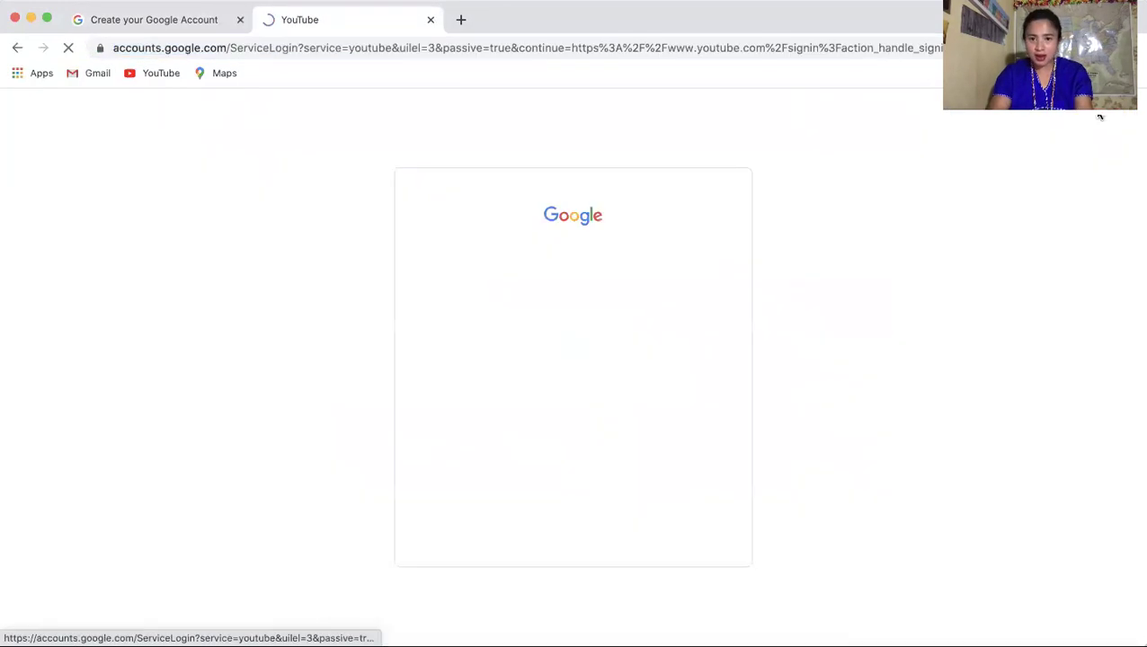
# - Close the YouTube sign-in tab and open another blank tab beside the signup form
pyautogui.click(187, 25)
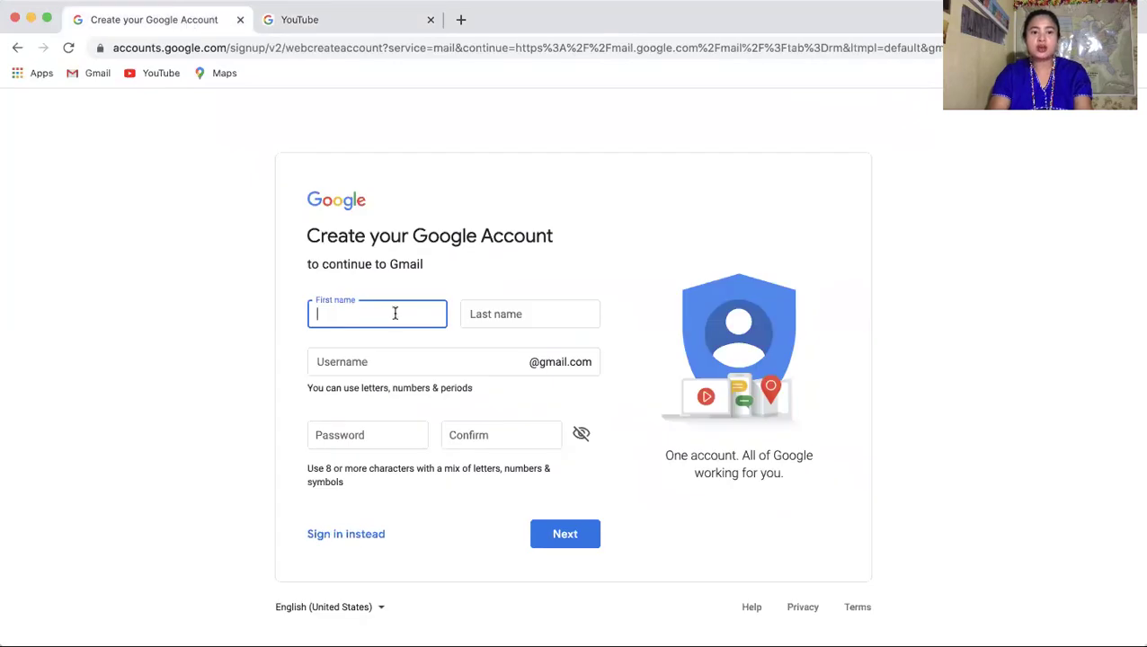
pyautogui.click(363, 15)
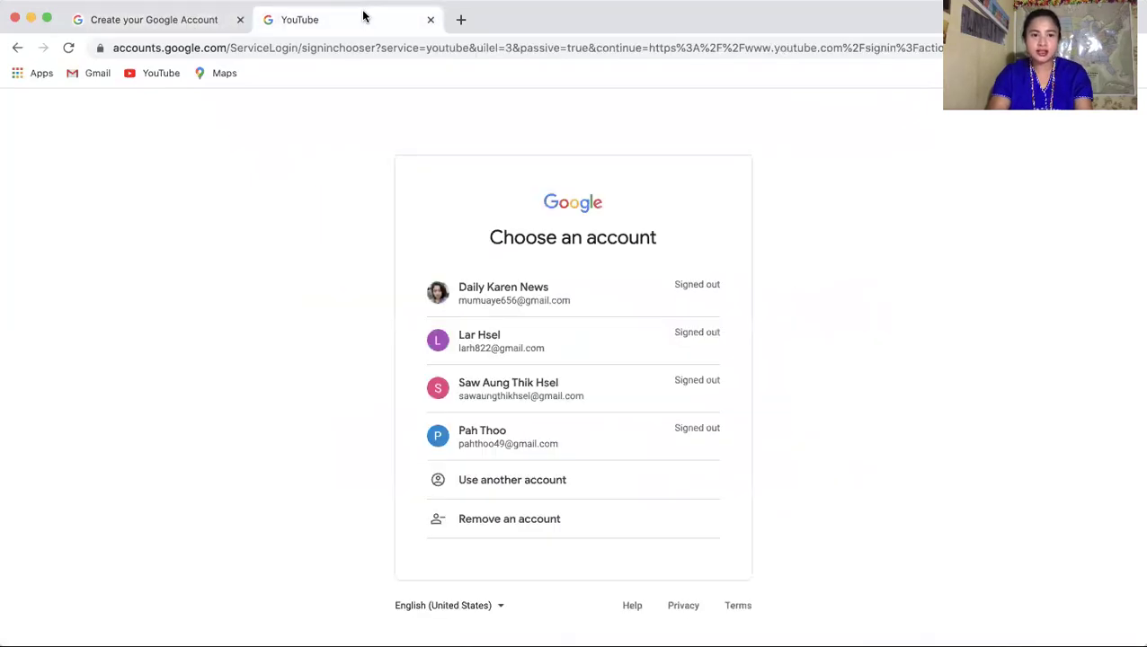
pyautogui.click(430, 21)
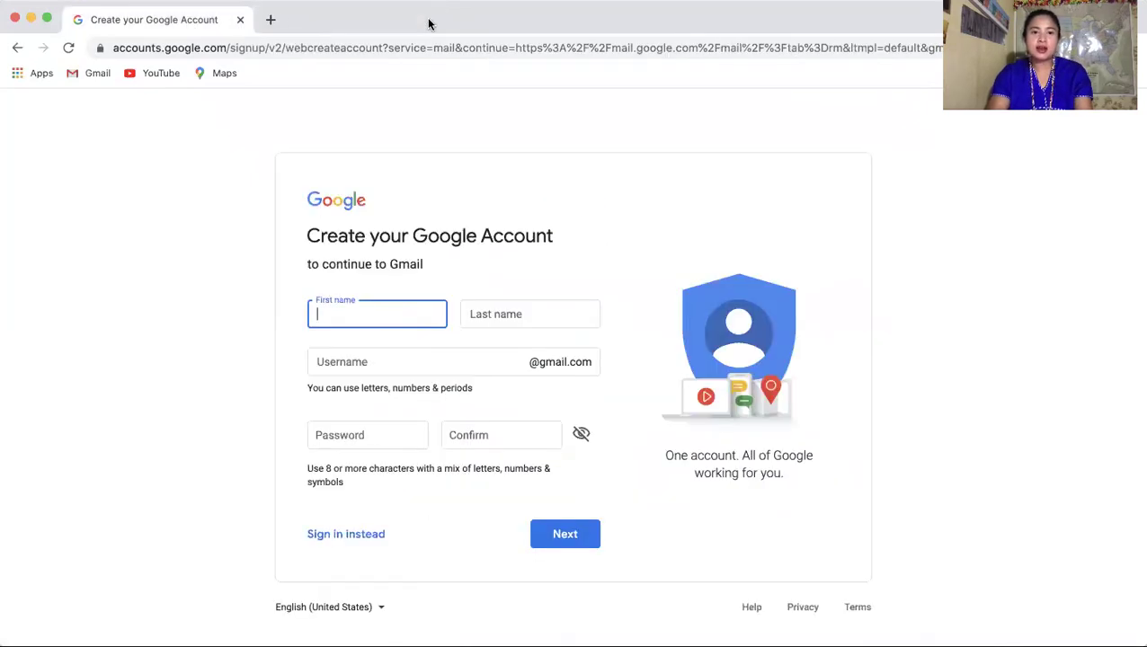
pyautogui.click(270, 20)
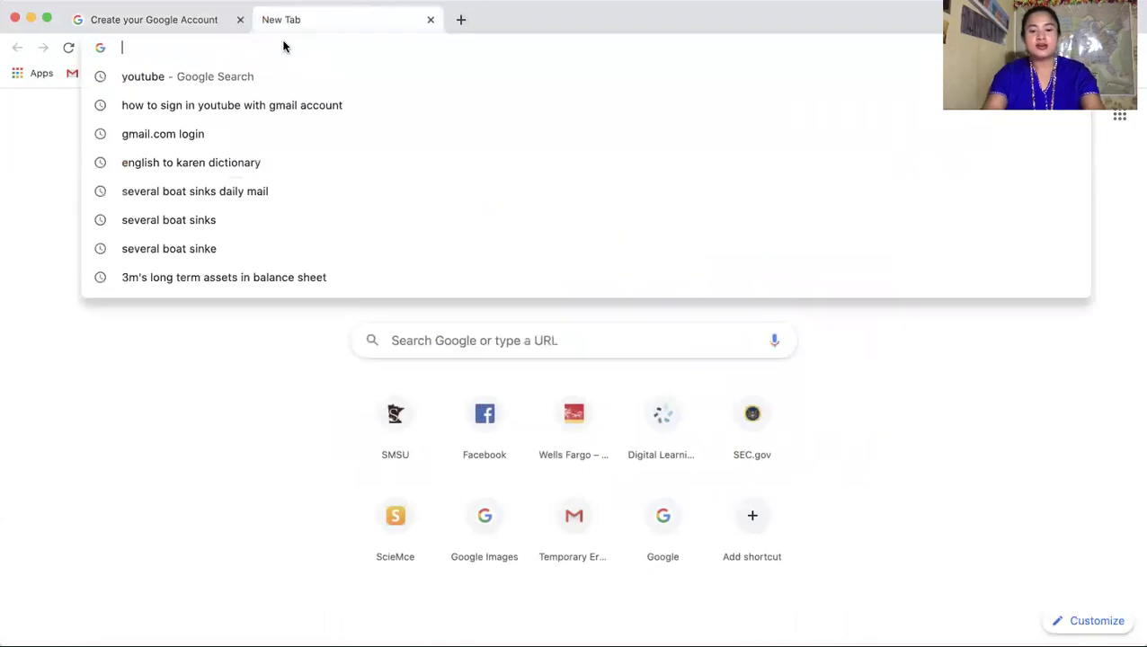
# - Search Google for 'create my gmail account', open the Gmail - Email from Google page, and choose Create an account
pyautogui.write('create m')
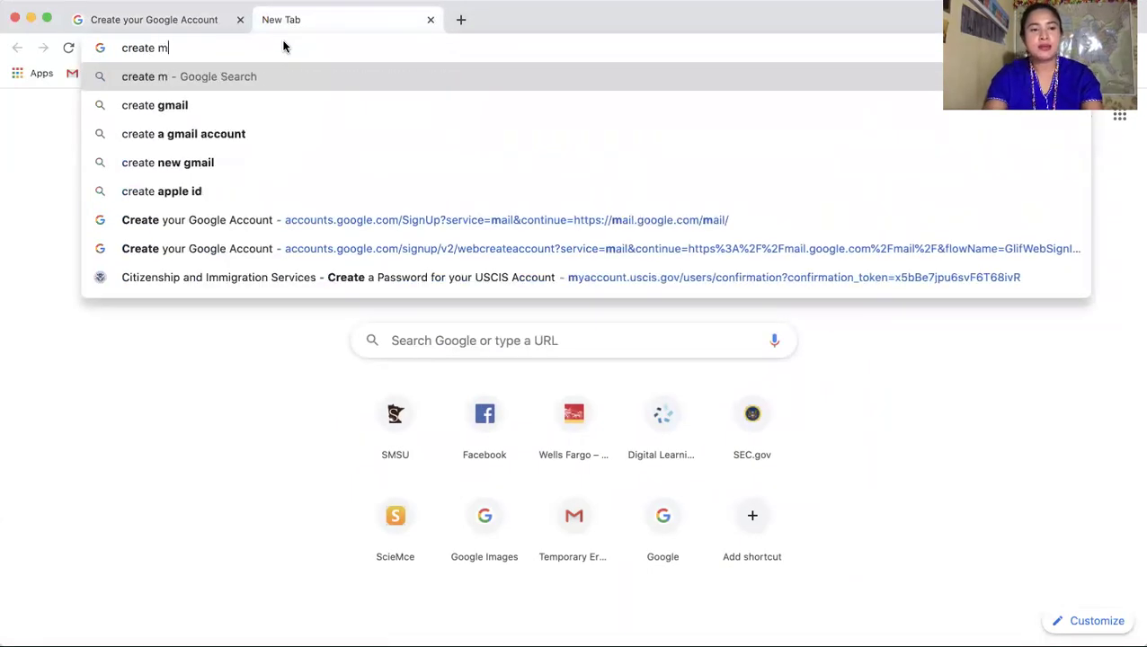
pyautogui.write('y gamil')
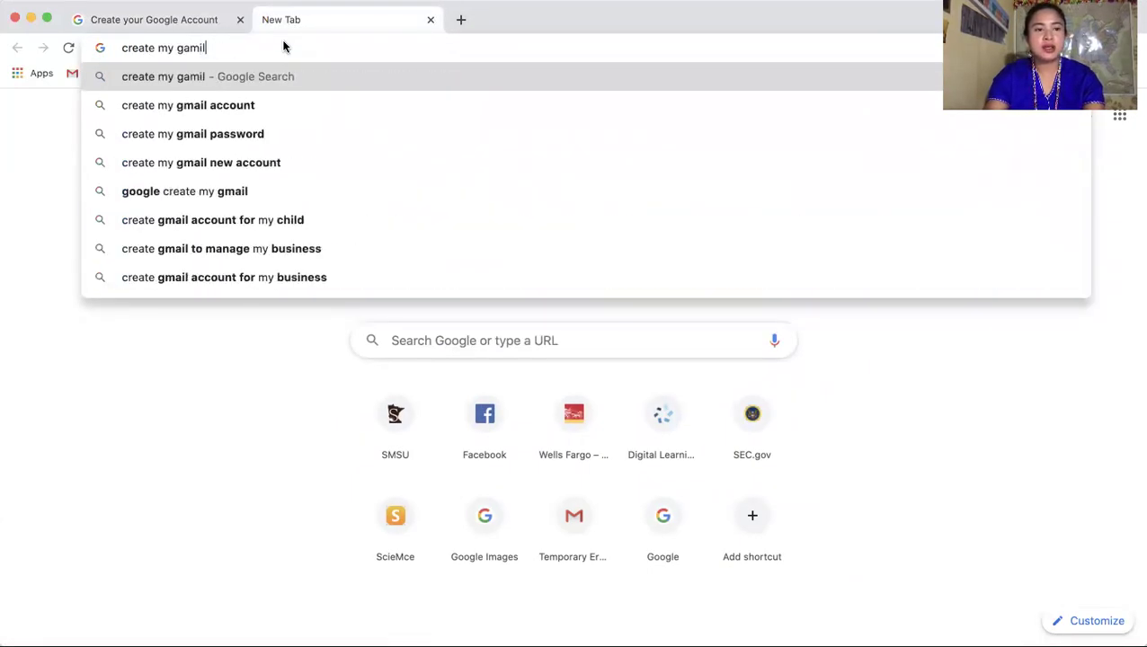
pyautogui.click(239, 105)
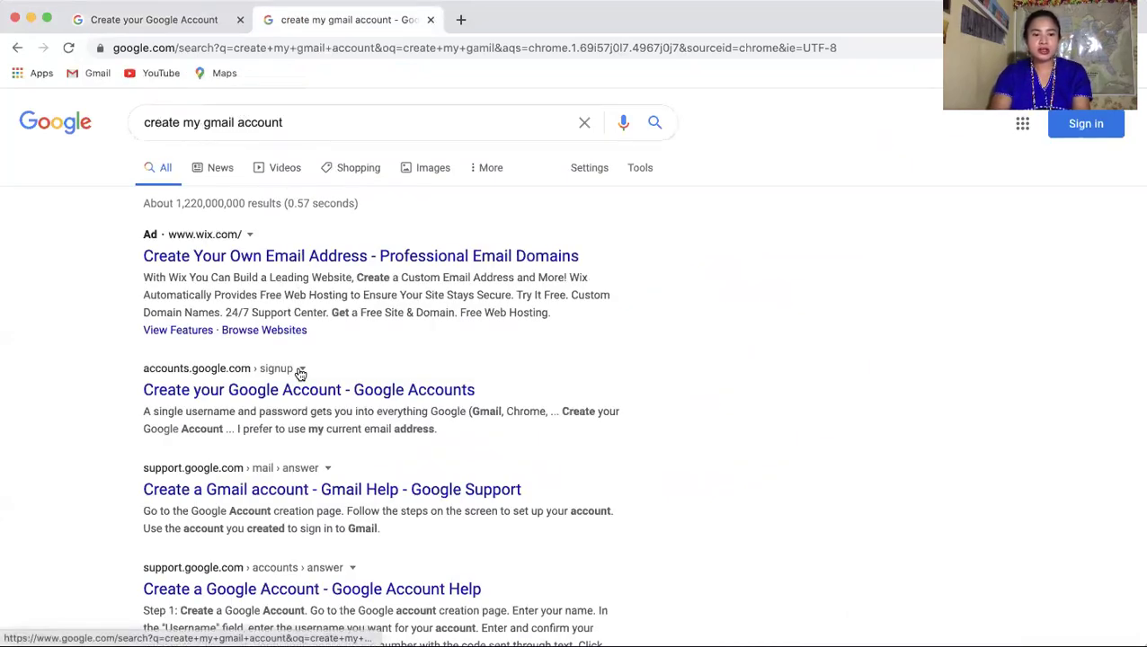
pyautogui.scroll(-1, 296, 376)
pyautogui.scroll(-3, 300, 374)
pyautogui.scroll(-1, 299, 374)
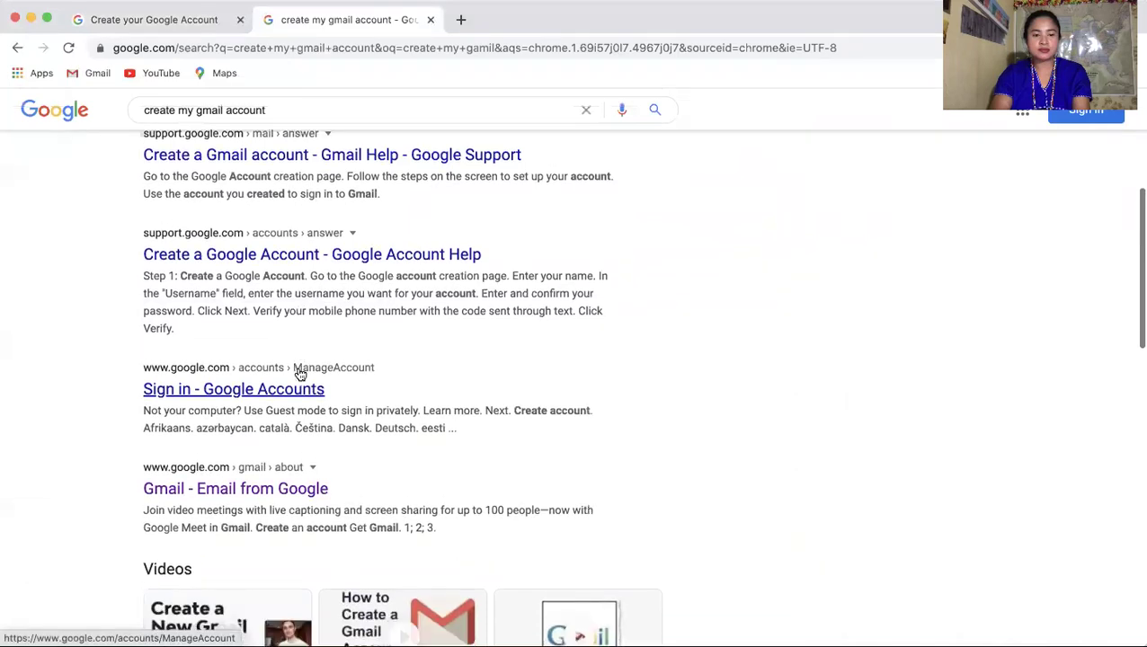
pyautogui.click(258, 441)
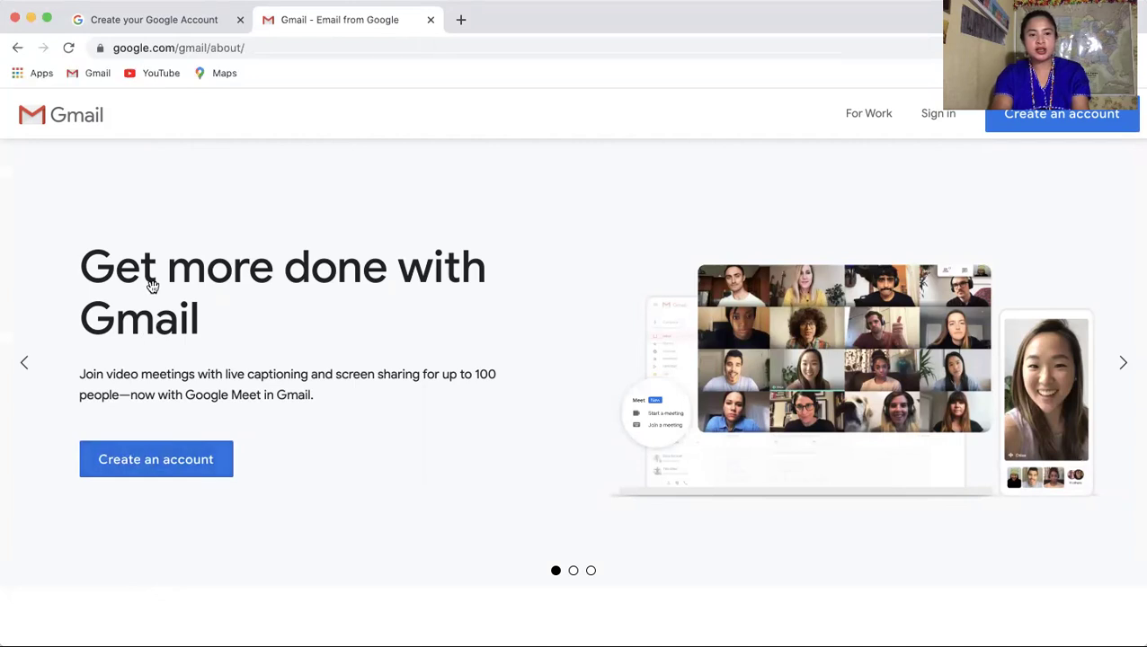
pyautogui.click(171, 475)
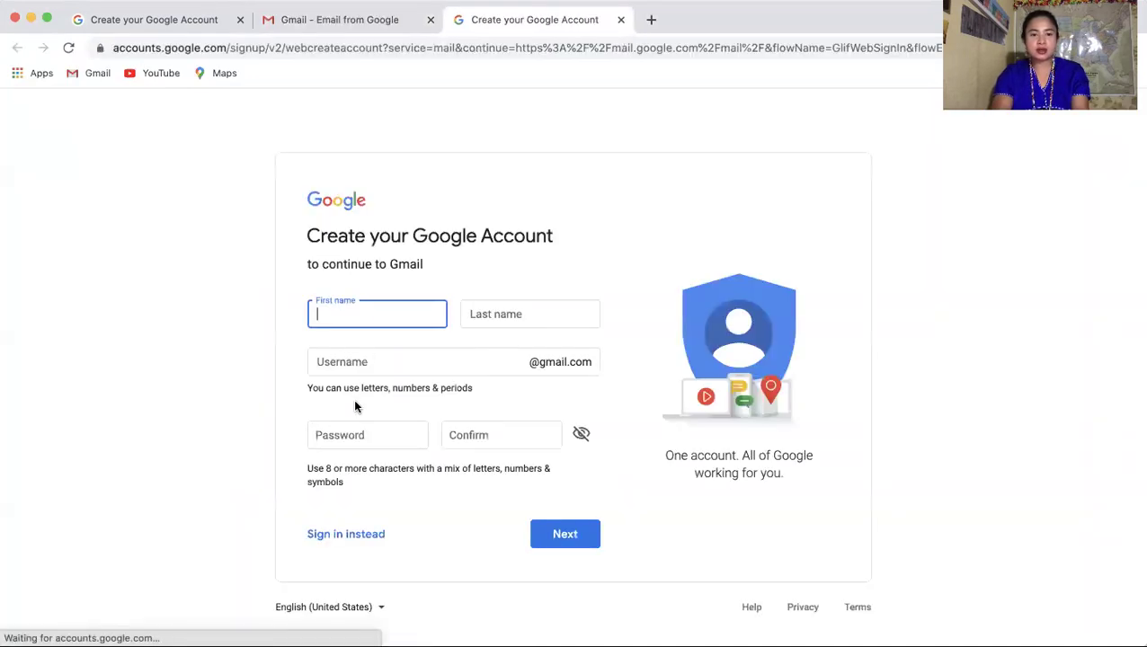